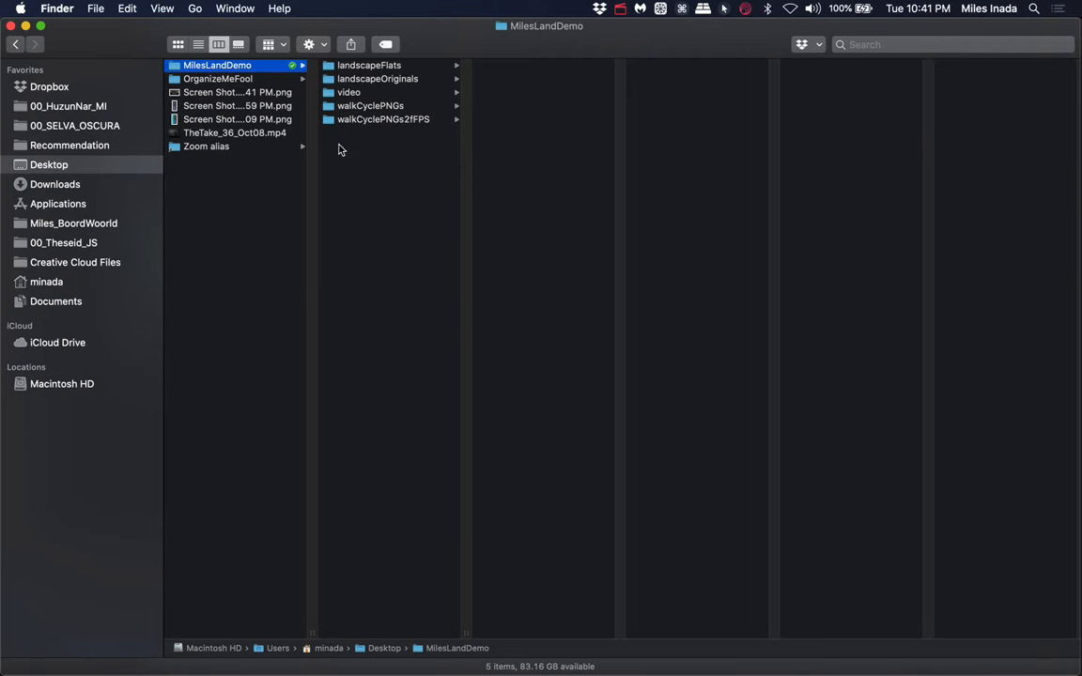
{"action": "left_click", "coordinate": [12, 26]}
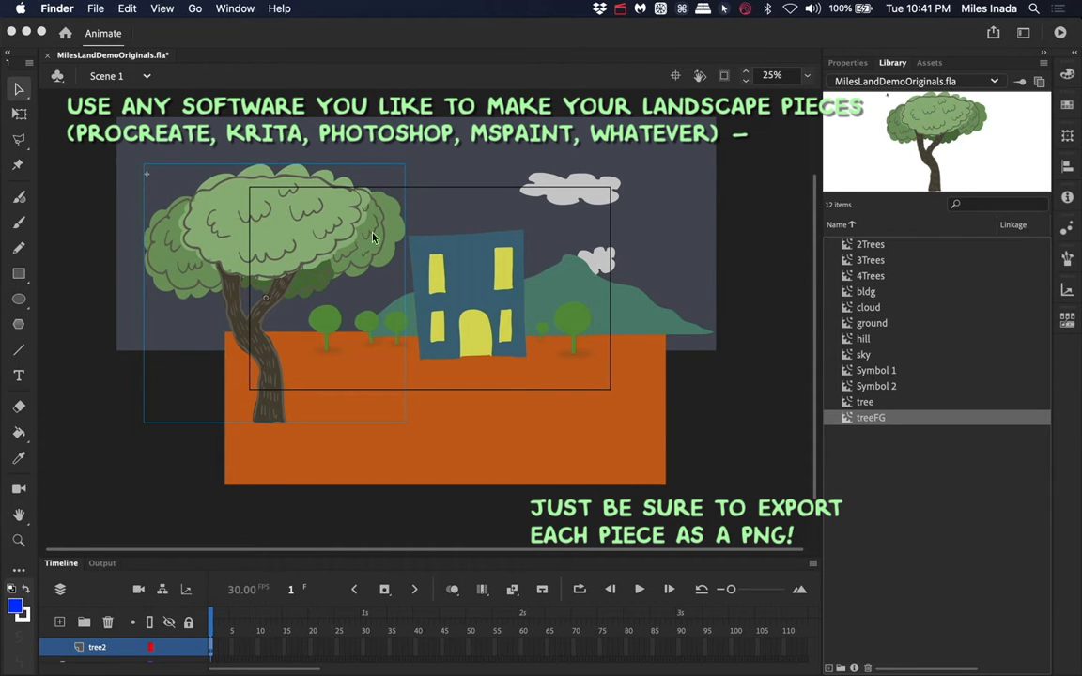
{"action": "left_click", "coordinate": [329, 232]}
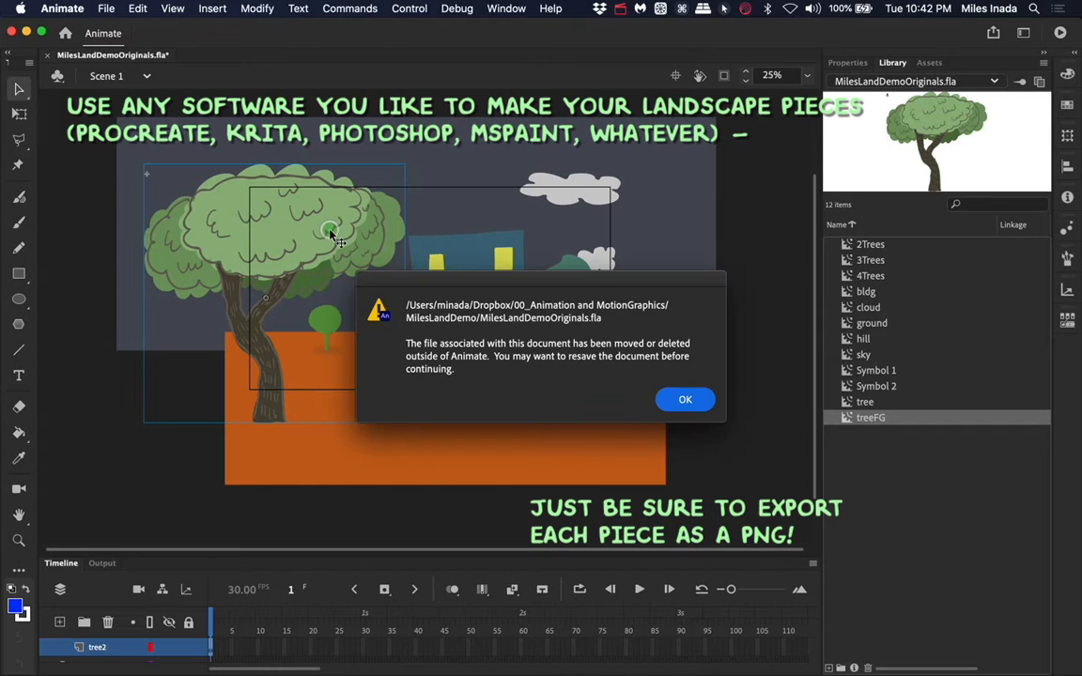
{"action": "left_click", "coordinate": [685, 398]}
{"action": "right_click", "coordinate": [331, 221]}
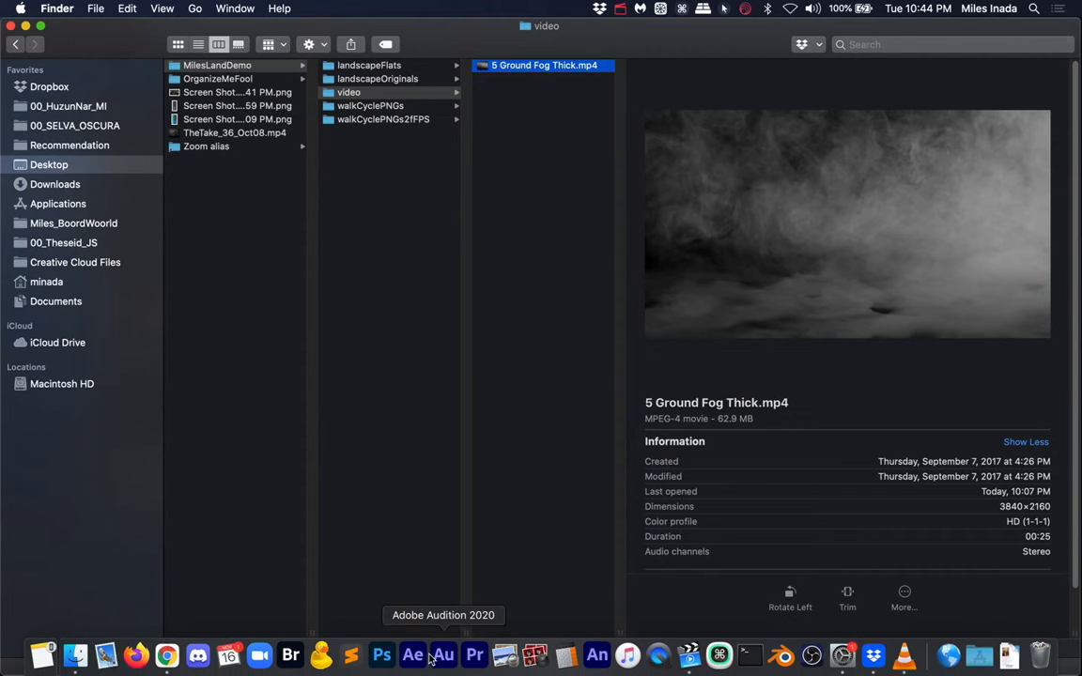
- Switch to After Effects and close its Home screen
{"action": "left_click", "coordinate": [419, 657]}
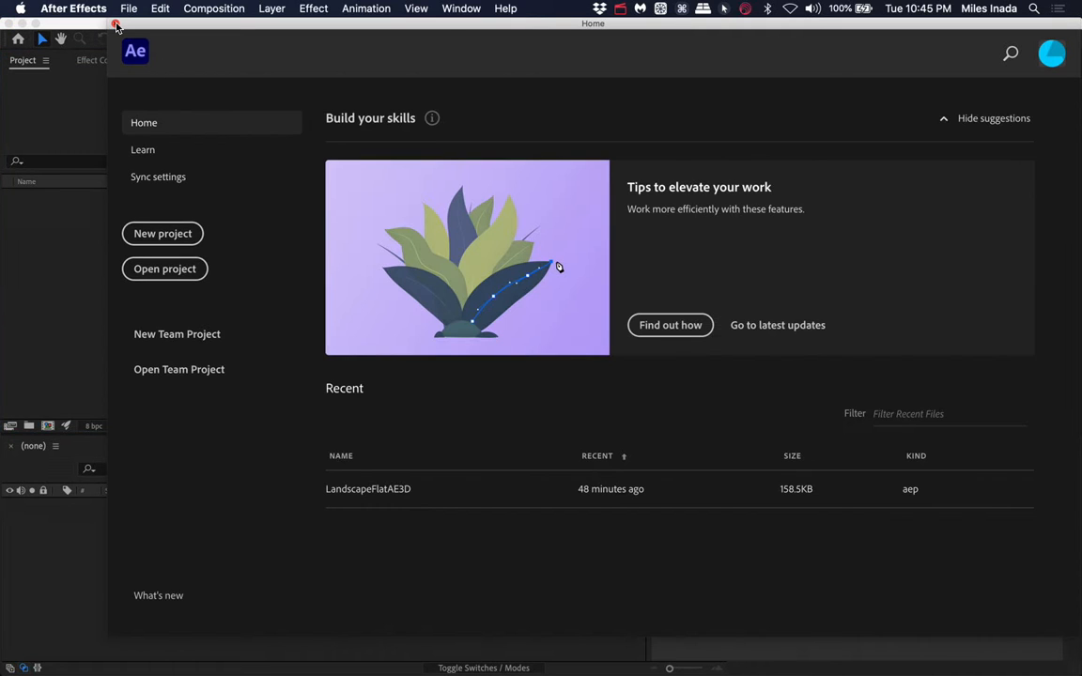
{"action": "left_click", "coordinate": [115, 23]}
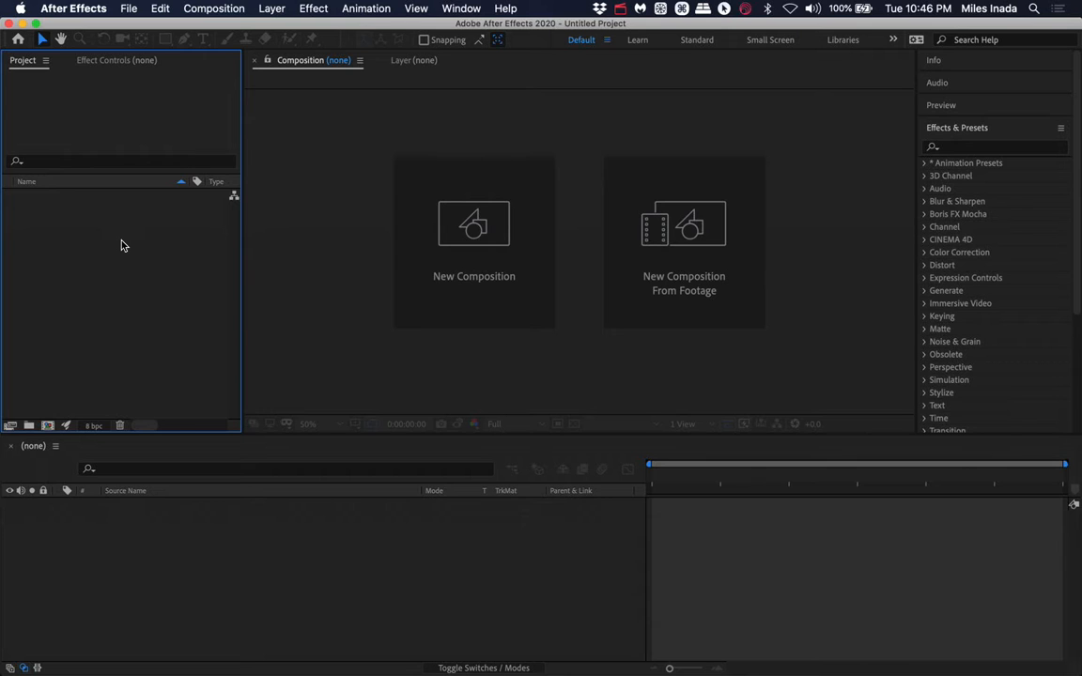
- Import the landscapeFlats folder from MilesLandDemo on the Desktop into the project
{"action": "left_click", "coordinate": [120, 245]}
{"action": "key", "text": "super+i"}
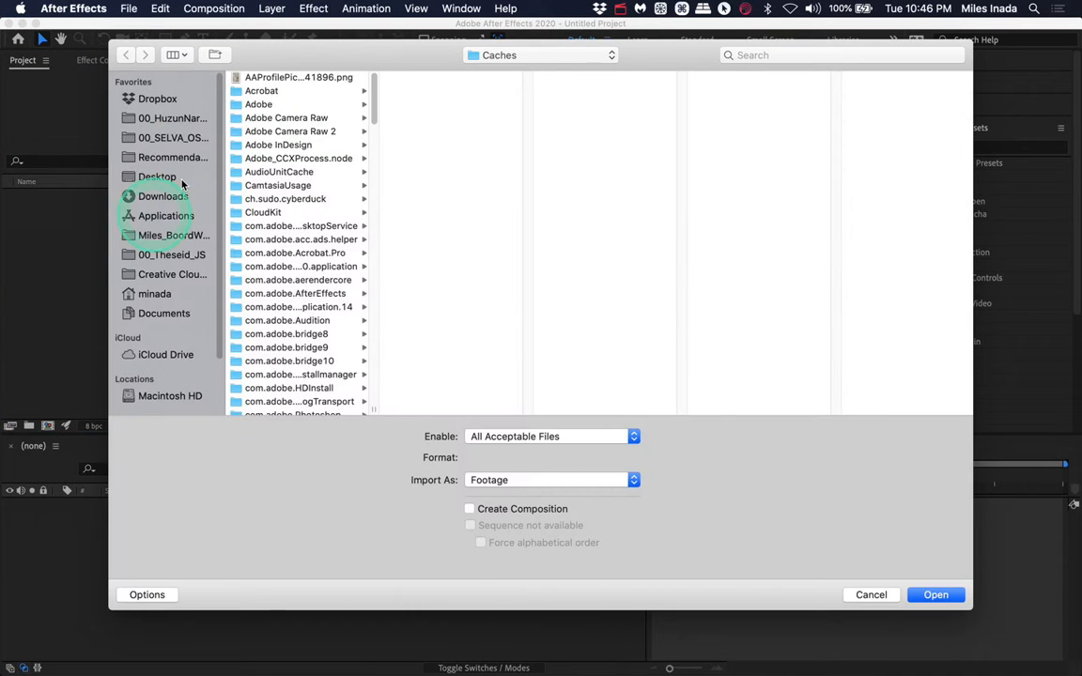
{"action": "left_click", "coordinate": [164, 177]}
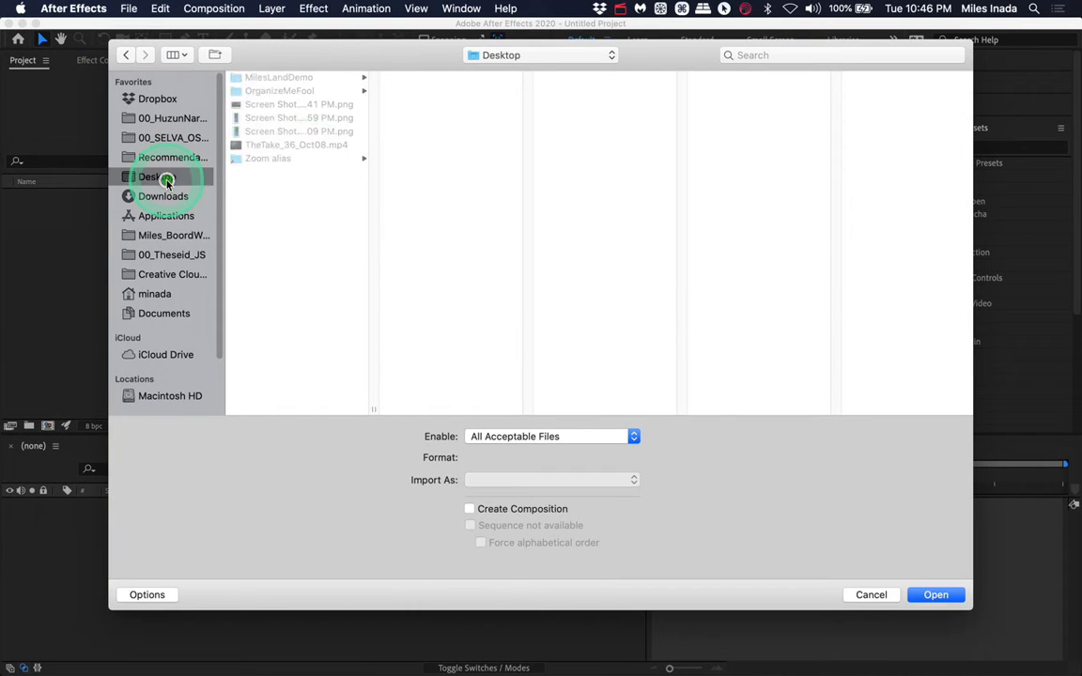
{"action": "left_click", "coordinate": [286, 78]}
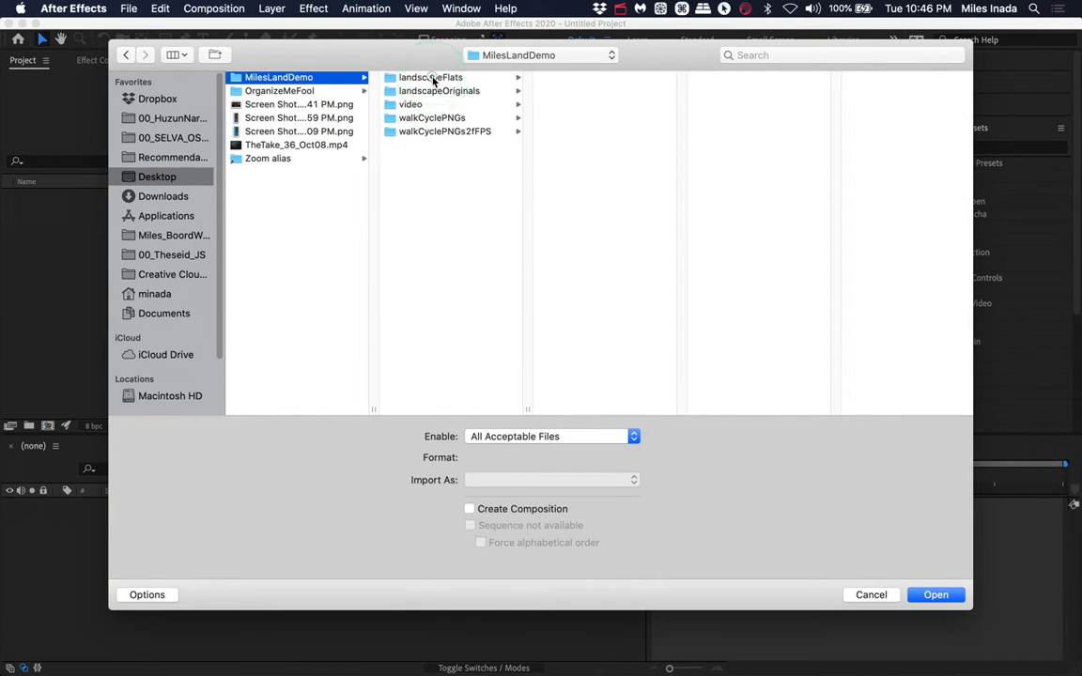
{"action": "left_click", "coordinate": [433, 79]}
{"action": "left_click", "coordinate": [591, 80]}
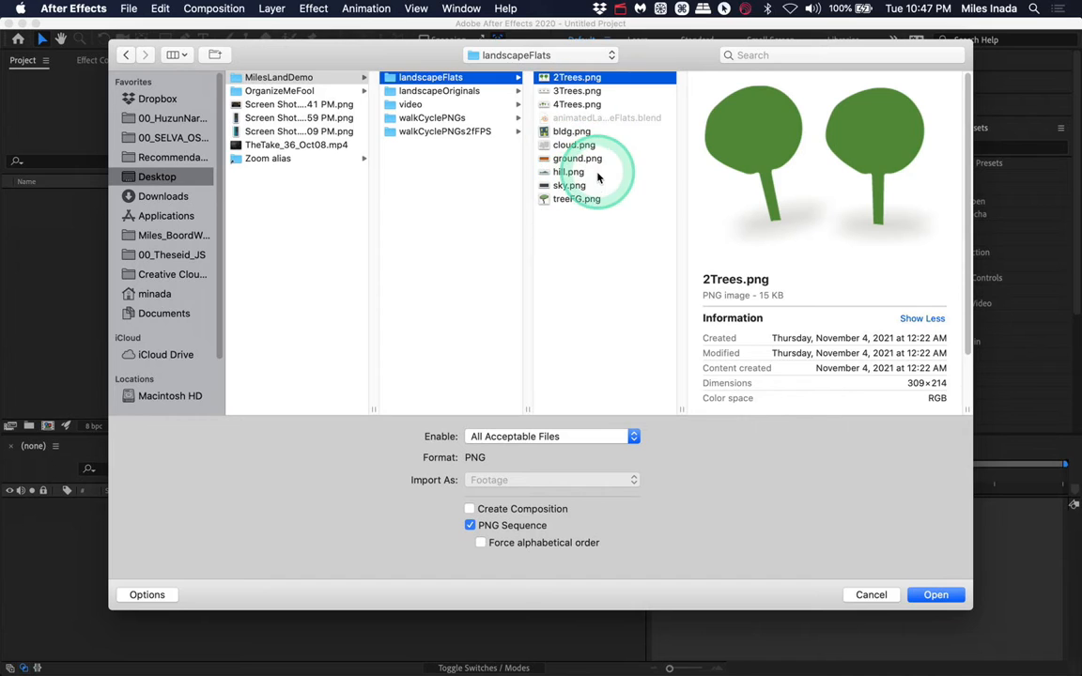
{"action": "left_click", "coordinate": [406, 79]}
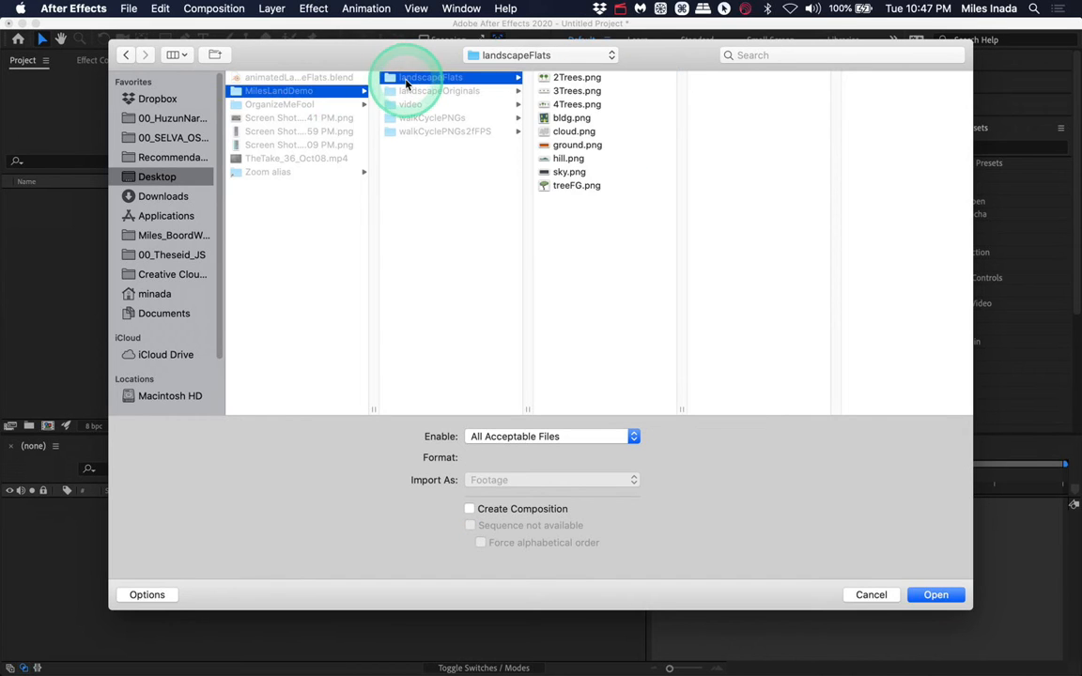
{"action": "left_click", "coordinate": [924, 592]}
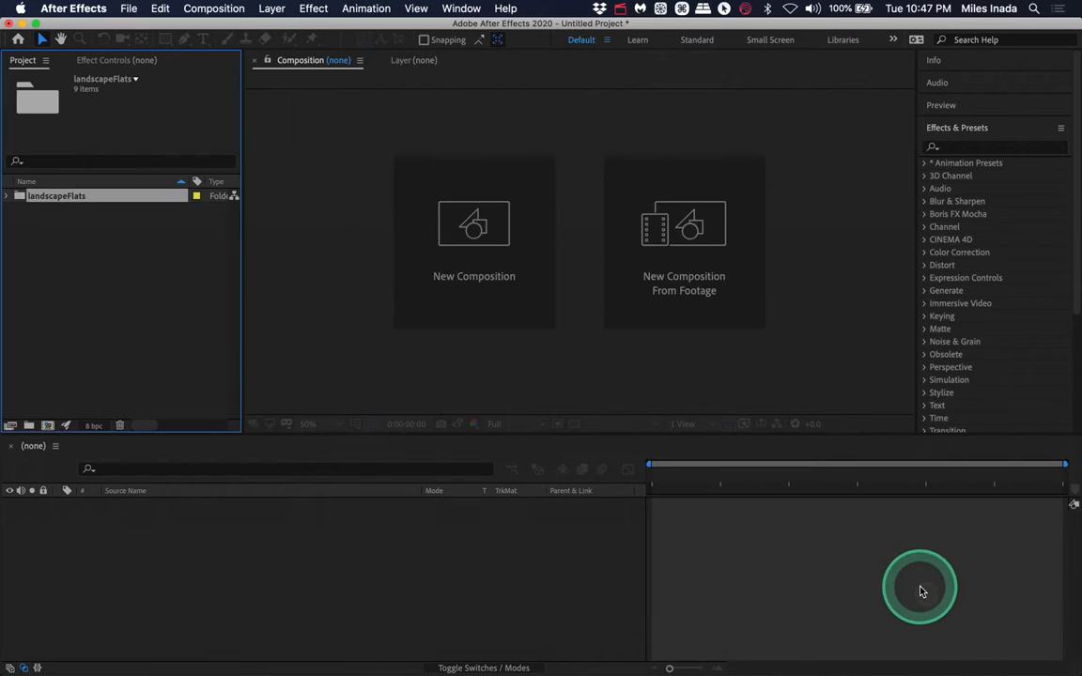
- Expand the imported landscapeFlats folder to view its PNG files
{"action": "left_click", "coordinate": [7, 196]}
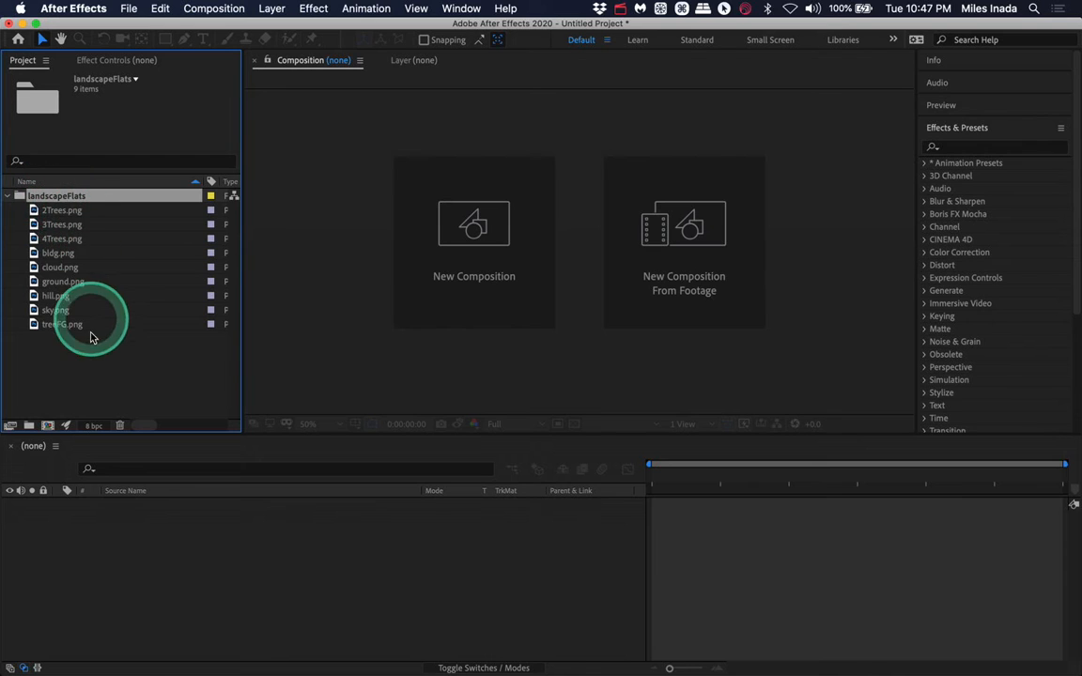
{"action": "left_click", "coordinate": [7, 196]}
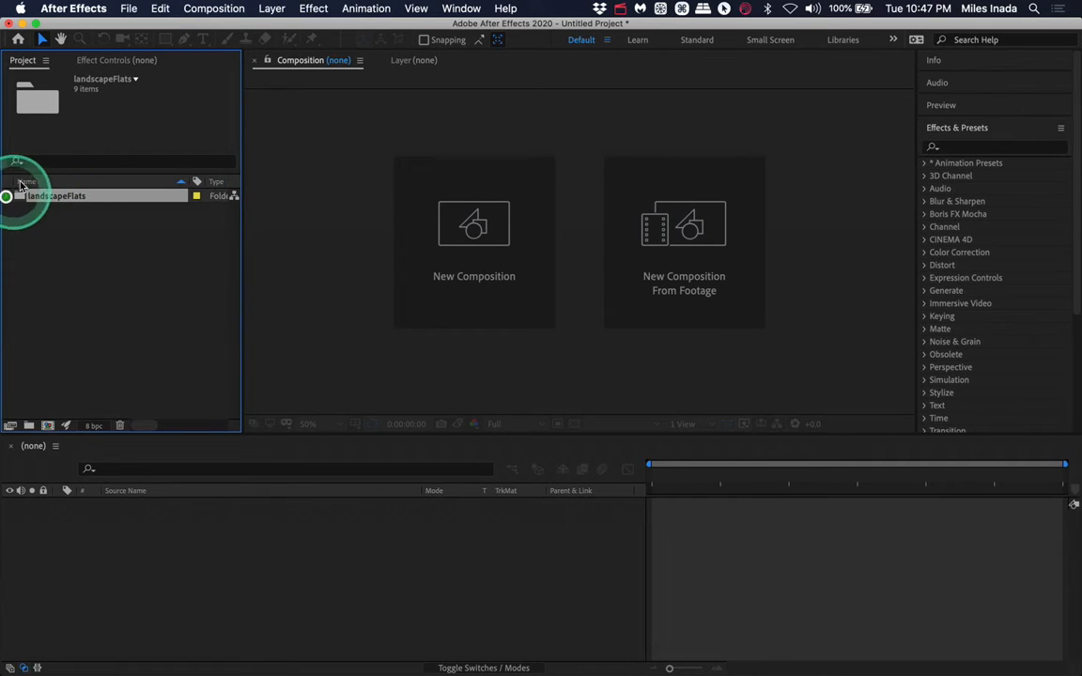
{"action": "left_click", "coordinate": [7, 196]}
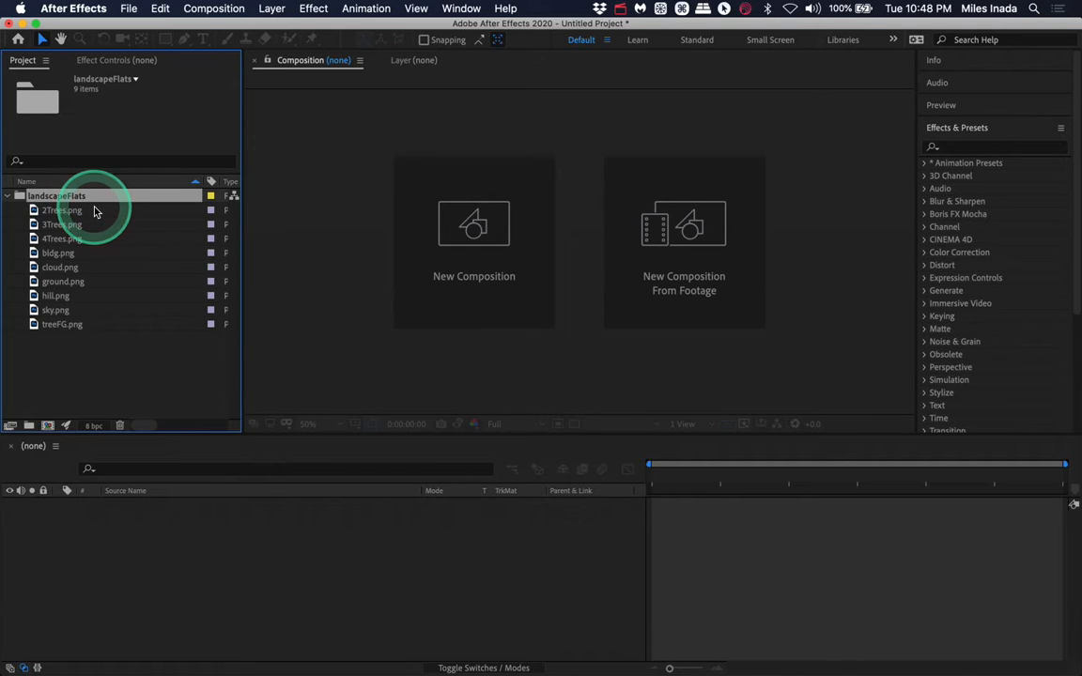
- Create a new composition with the default HDTV 1080 29.97 settings
{"action": "left_click", "coordinate": [469, 228]}
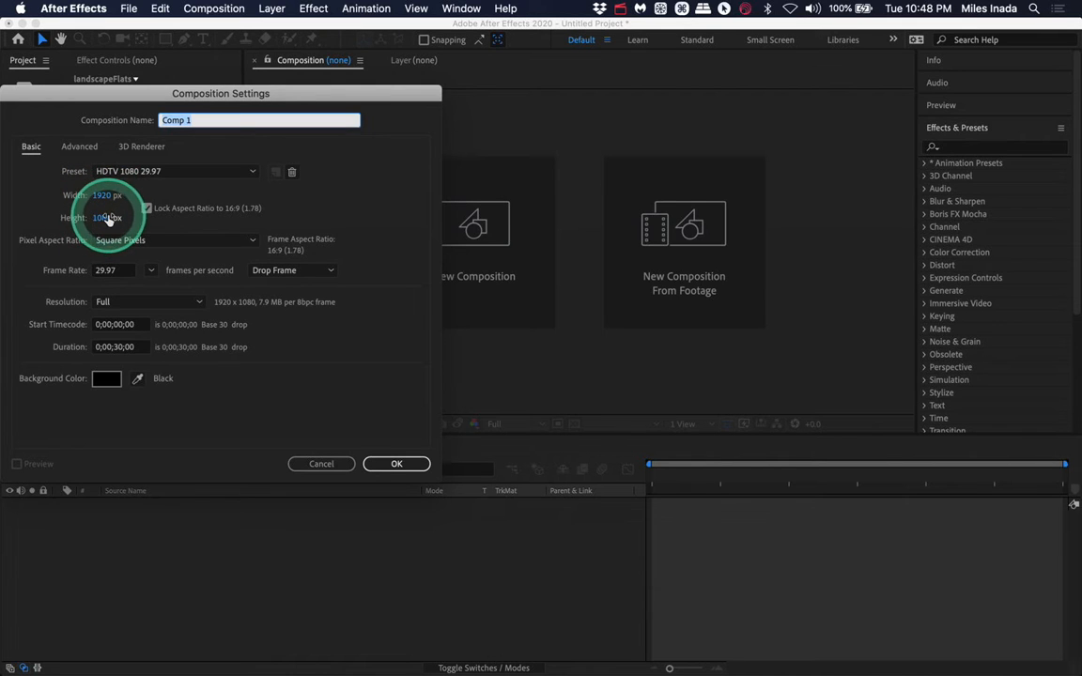
{"action": "key", "text": "Return"}
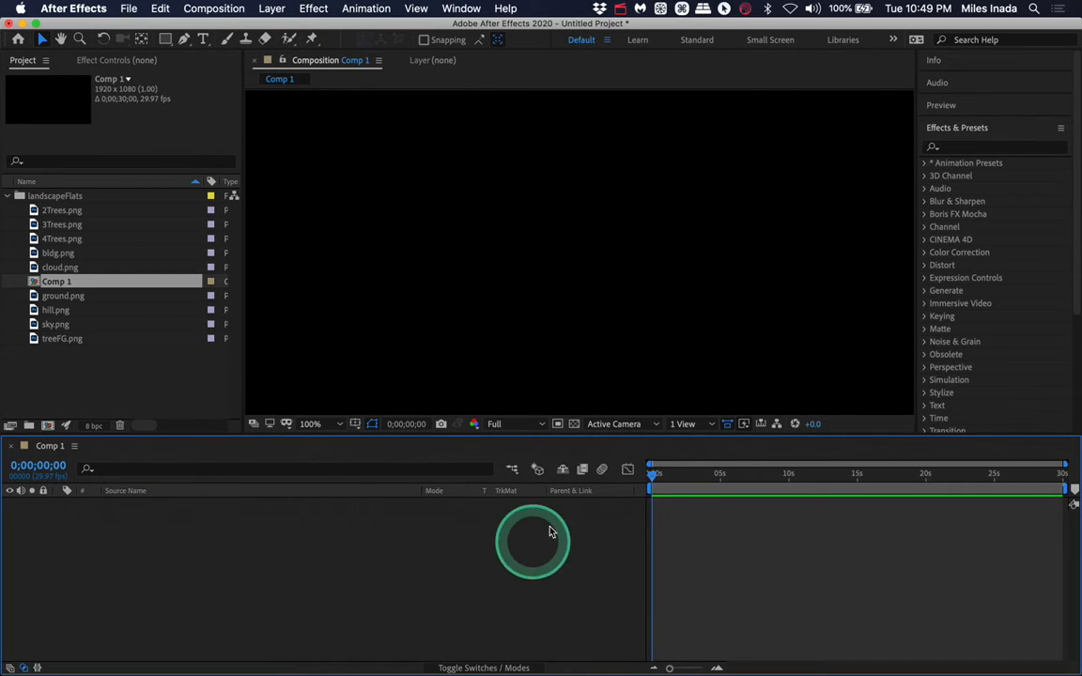
- Rename the new composition to Main
{"action": "left_click", "coordinate": [58, 285]}
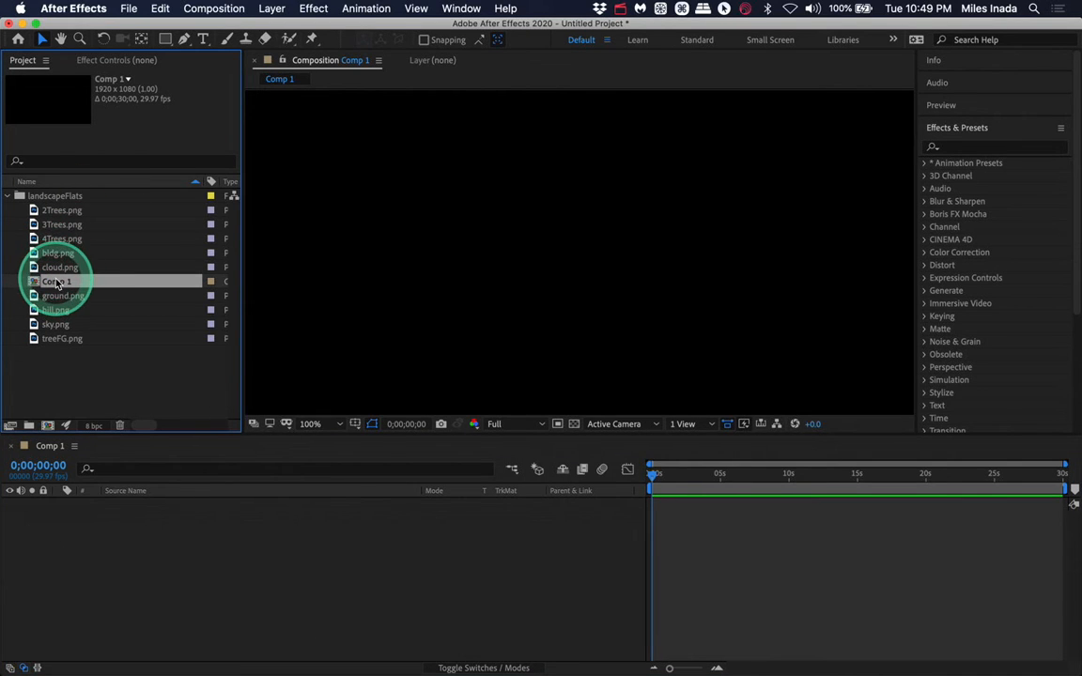
{"action": "key", "text": "Return"}
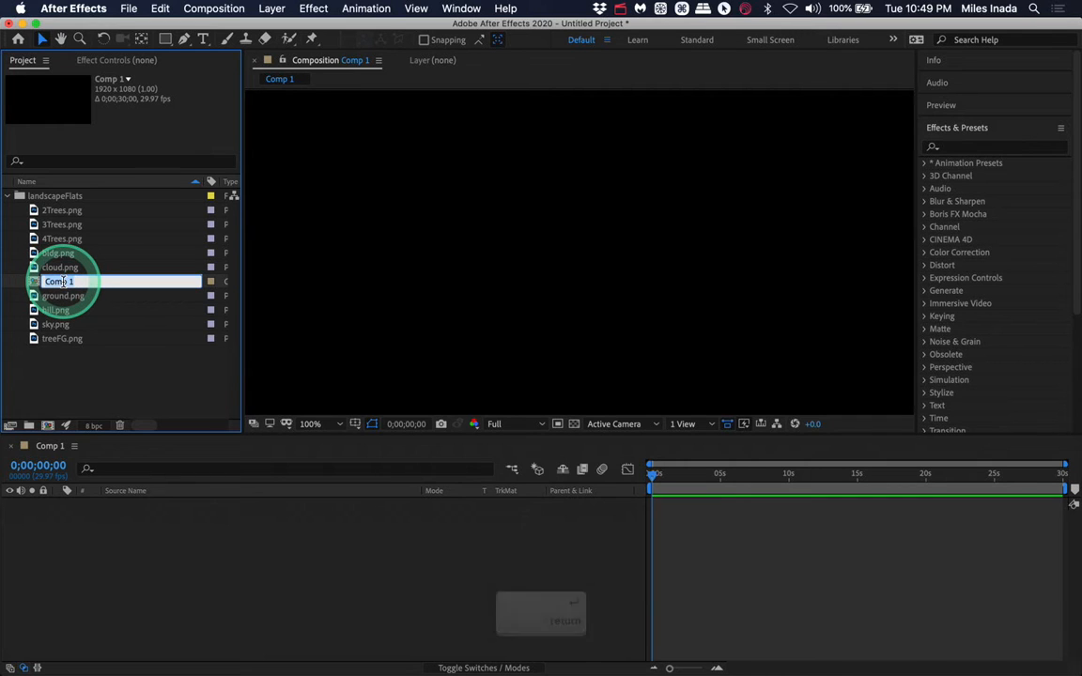
{"action": "type", "text": "Main"}
{"action": "key", "text": "Return"}
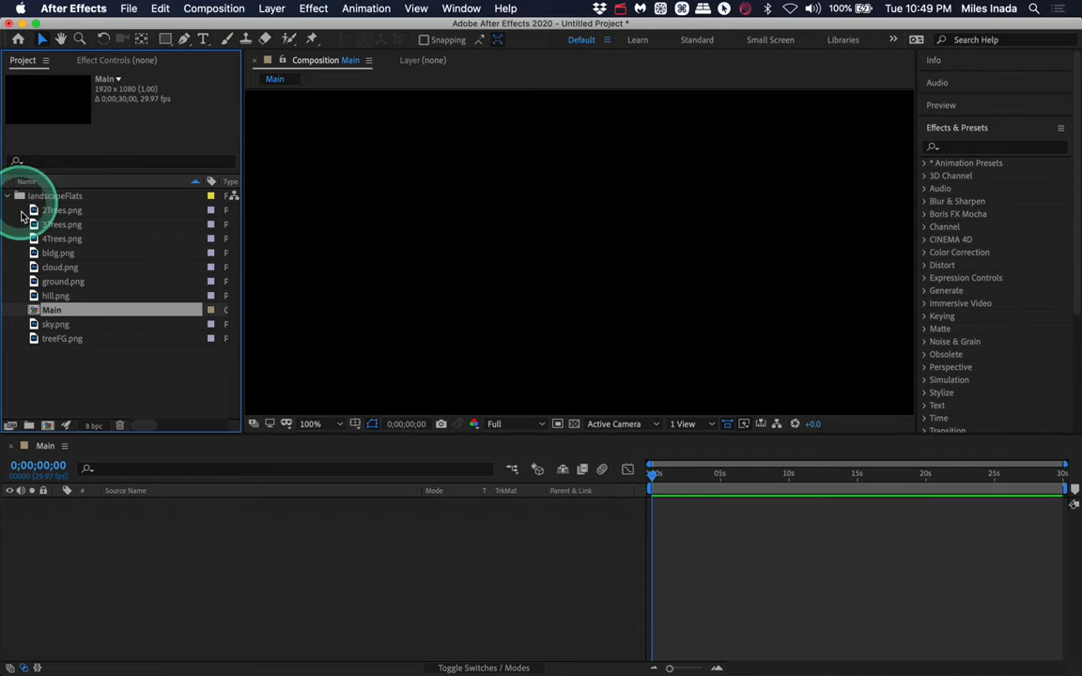
- Move the Main composition out of the landscapeFlats folder and collapse the folder
{"action": "left_click_drag", "start_coordinate": [50, 310], "coordinate": [28, 380]}
{"action": "left_click", "coordinate": [8, 196]}
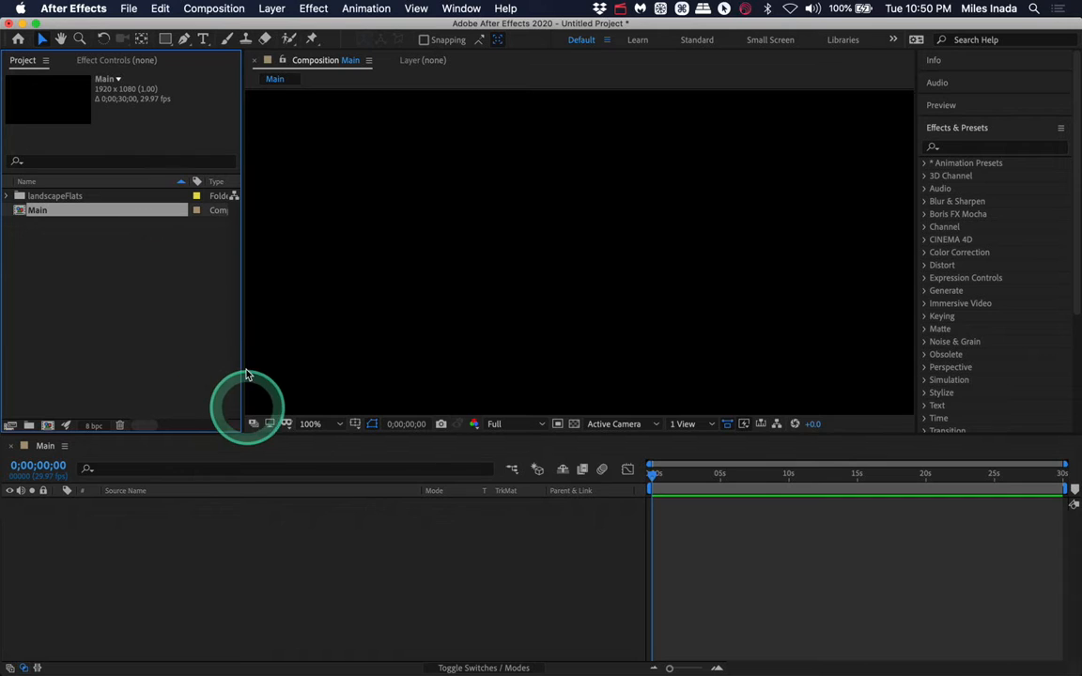
{"action": "left_click", "coordinate": [273, 9]}
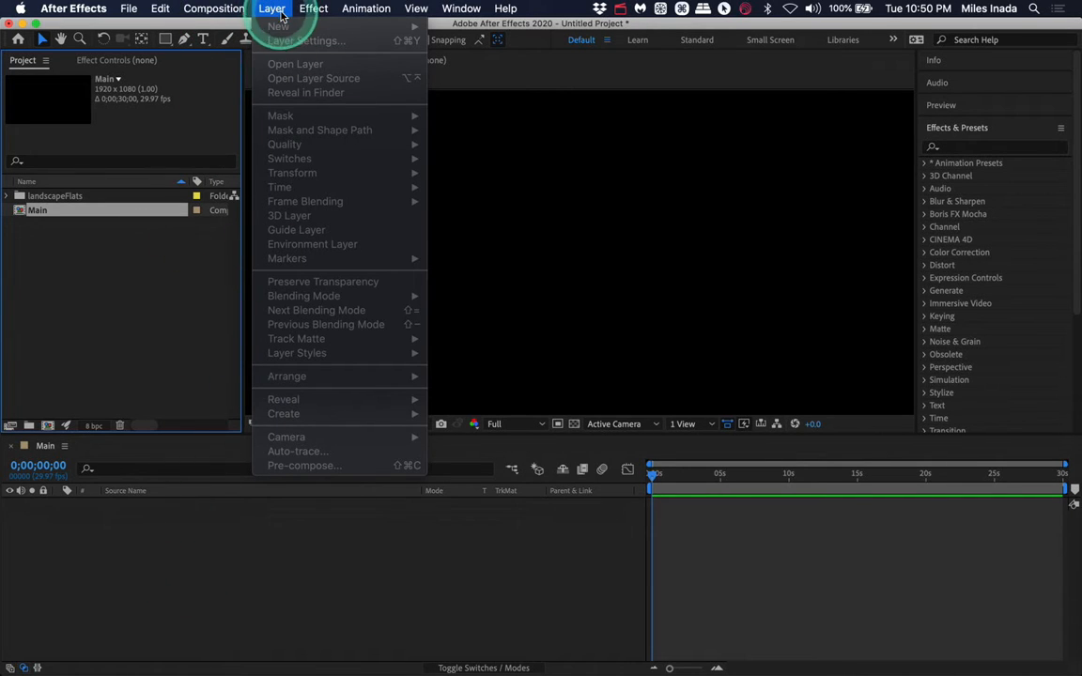
{"action": "left_click", "coordinate": [172, 578]}
{"action": "left_click", "coordinate": [150, 537]}
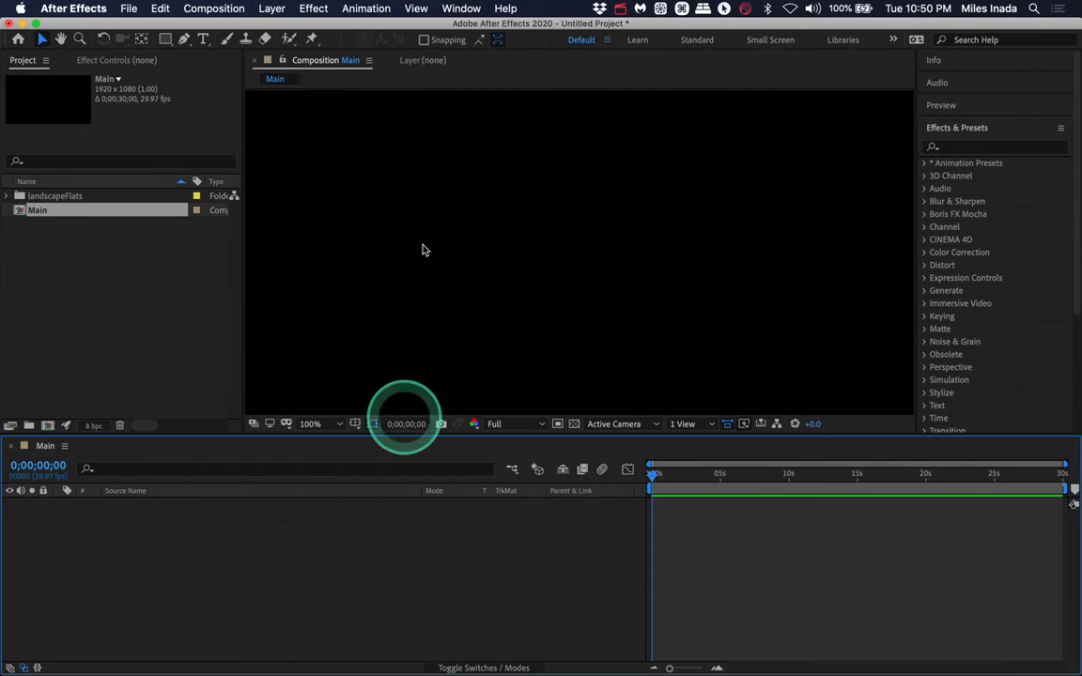
- Add a new Two-Node Camera layer with the 50mm preset to the Main composition
{"action": "left_click", "coordinate": [272, 9]}
{"action": "mouse_move", "coordinate": [281, 29]}
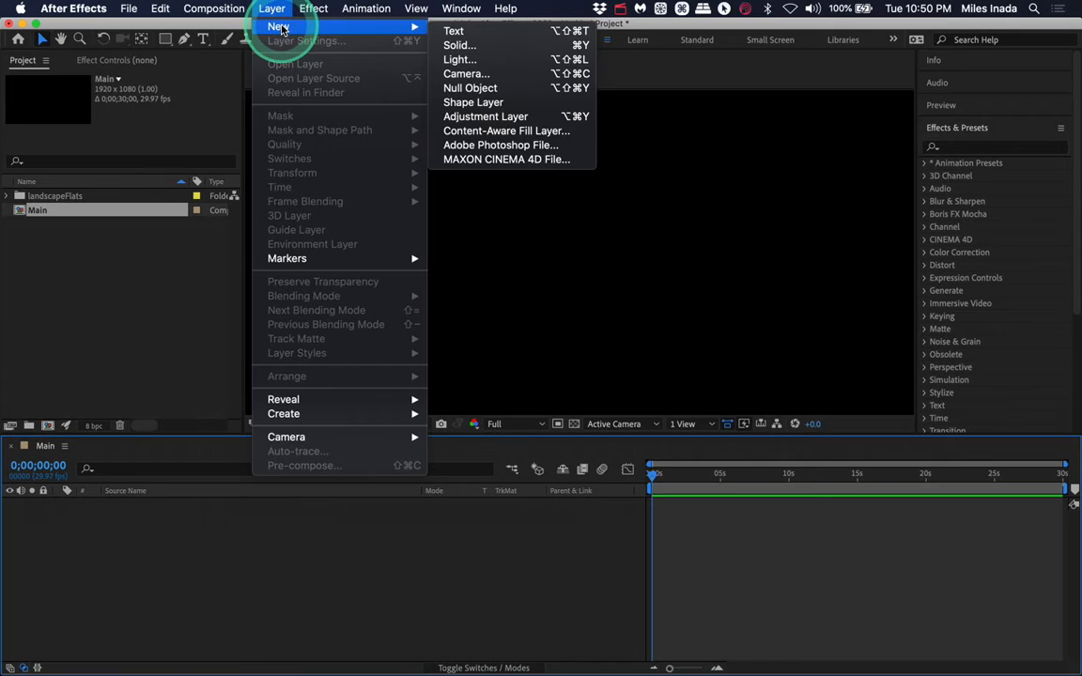
{"action": "left_click", "coordinate": [480, 76]}
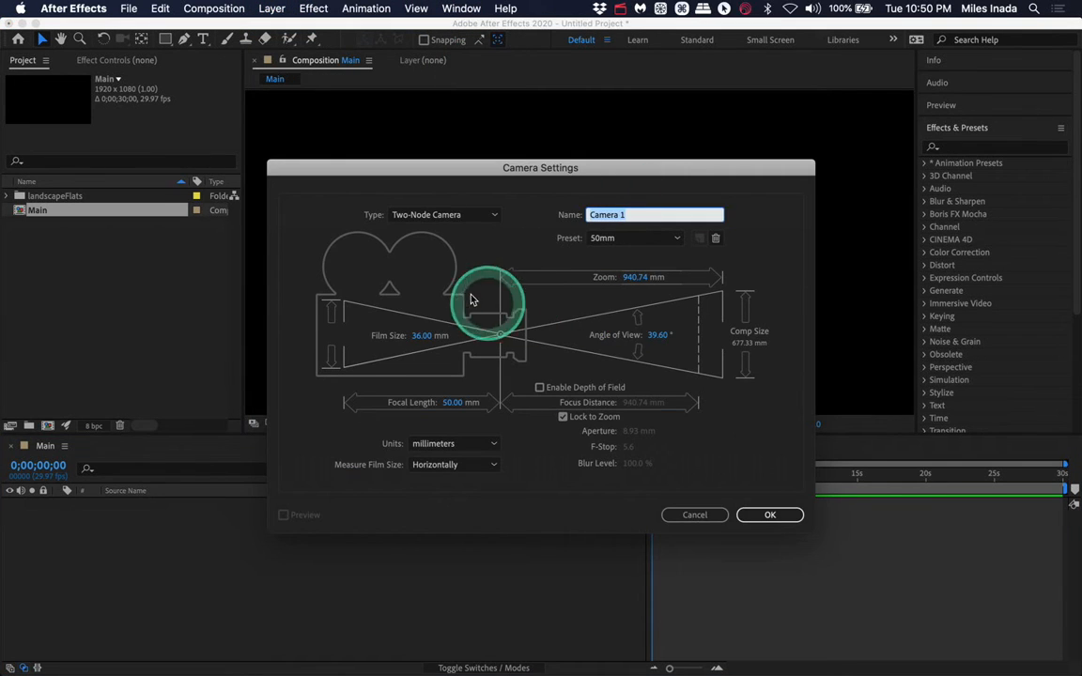
{"action": "left_click", "coordinate": [767, 517]}
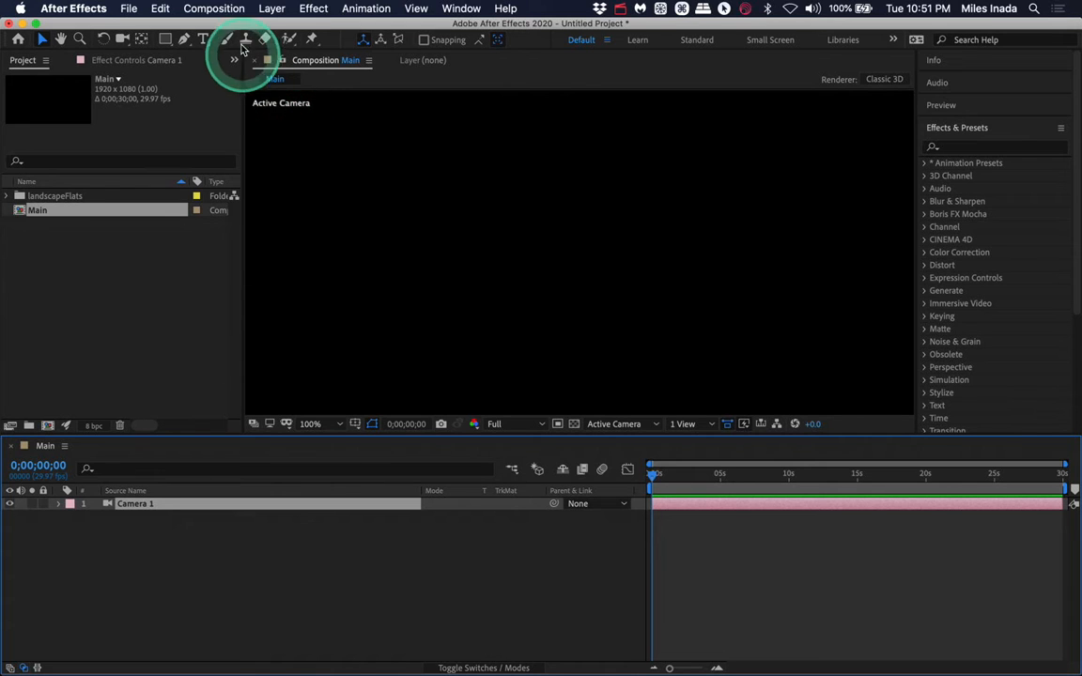
- Add a new null object layer and parent Camera 1 to Null 1
{"action": "left_click", "coordinate": [271, 8]}
{"action": "mouse_move", "coordinate": [279, 28]}
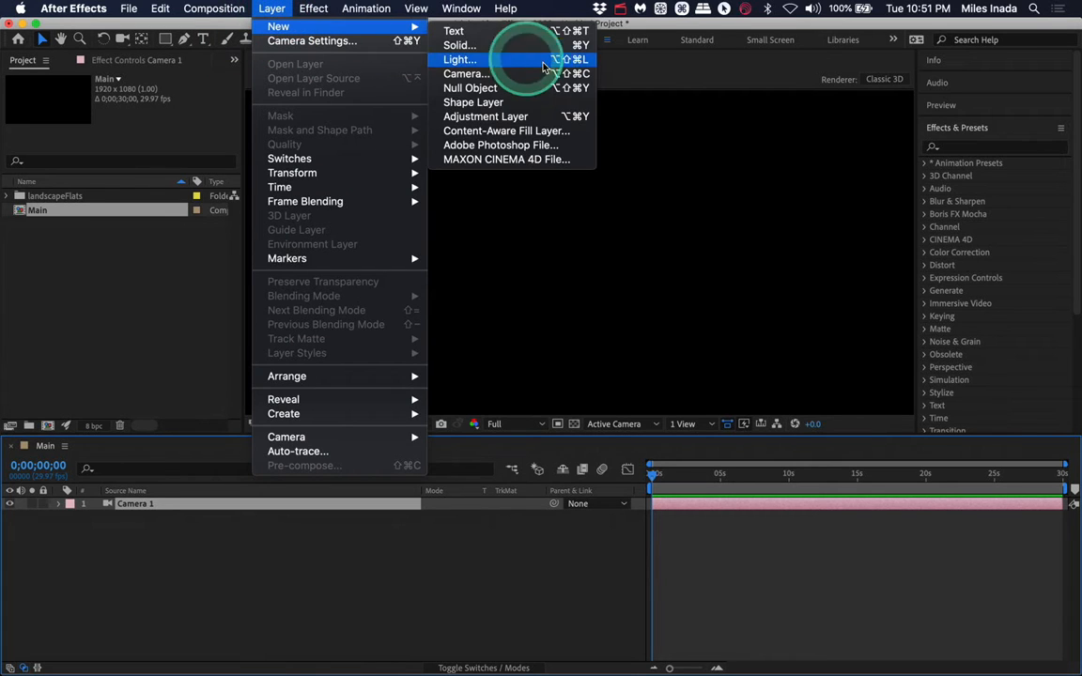
{"action": "left_click", "coordinate": [501, 89]}
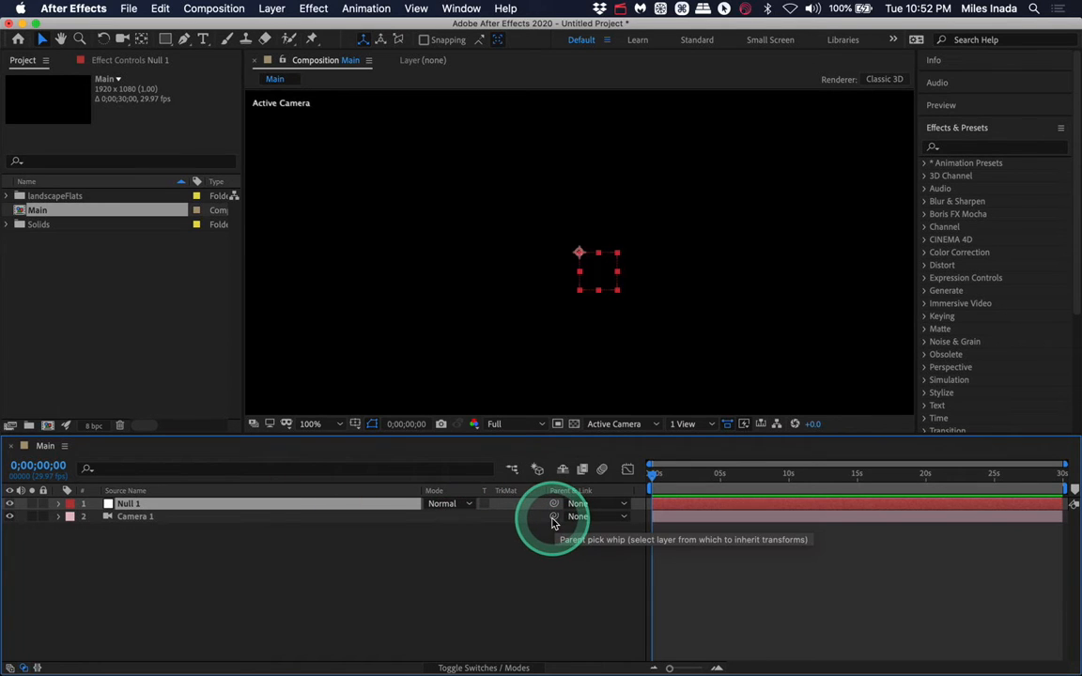
{"action": "left_click_drag", "start_coordinate": [553, 523], "coordinate": [129, 504]}
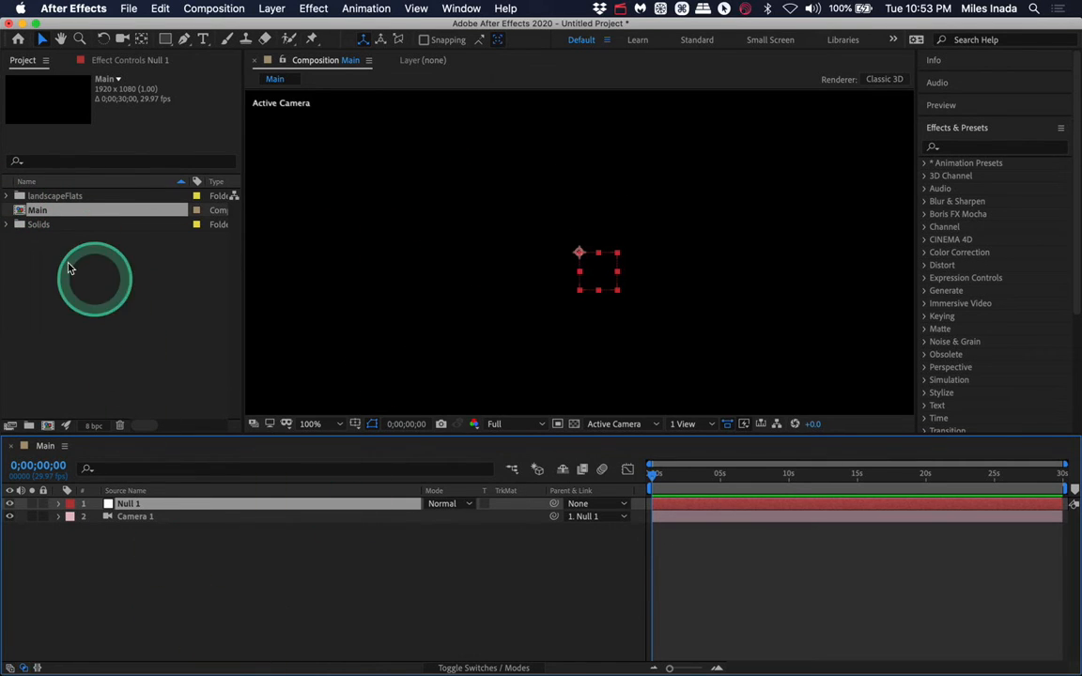
- Add treeFG.png from the landscapeFlats folder into the Main composition
{"action": "left_click", "coordinate": [9, 195]}
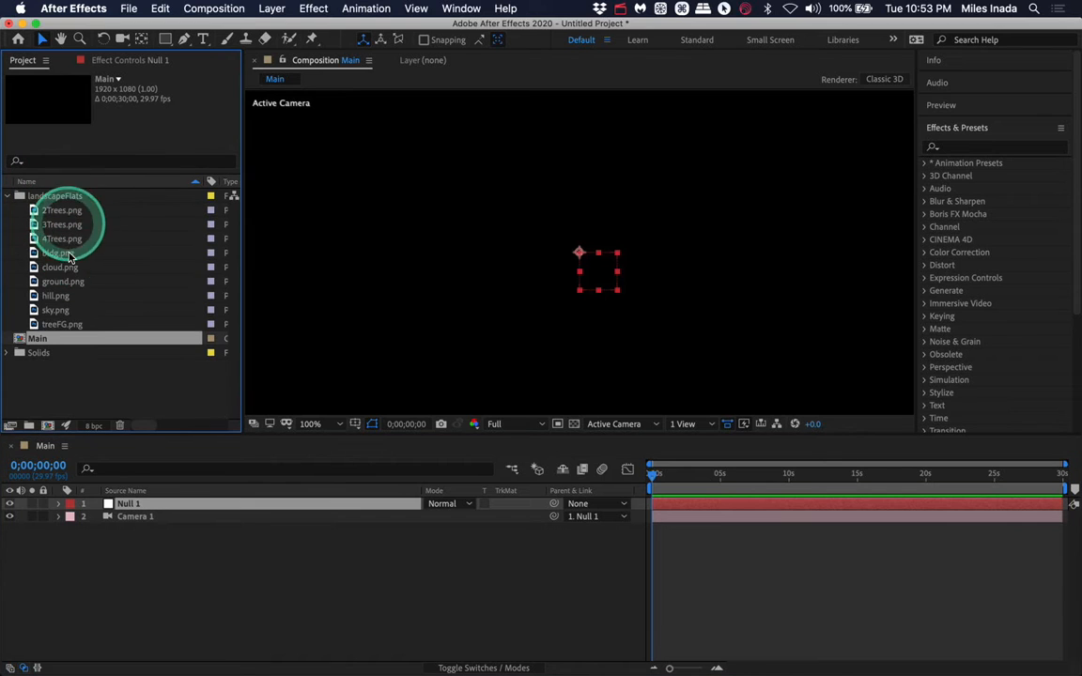
{"action": "left_click", "coordinate": [62, 325]}
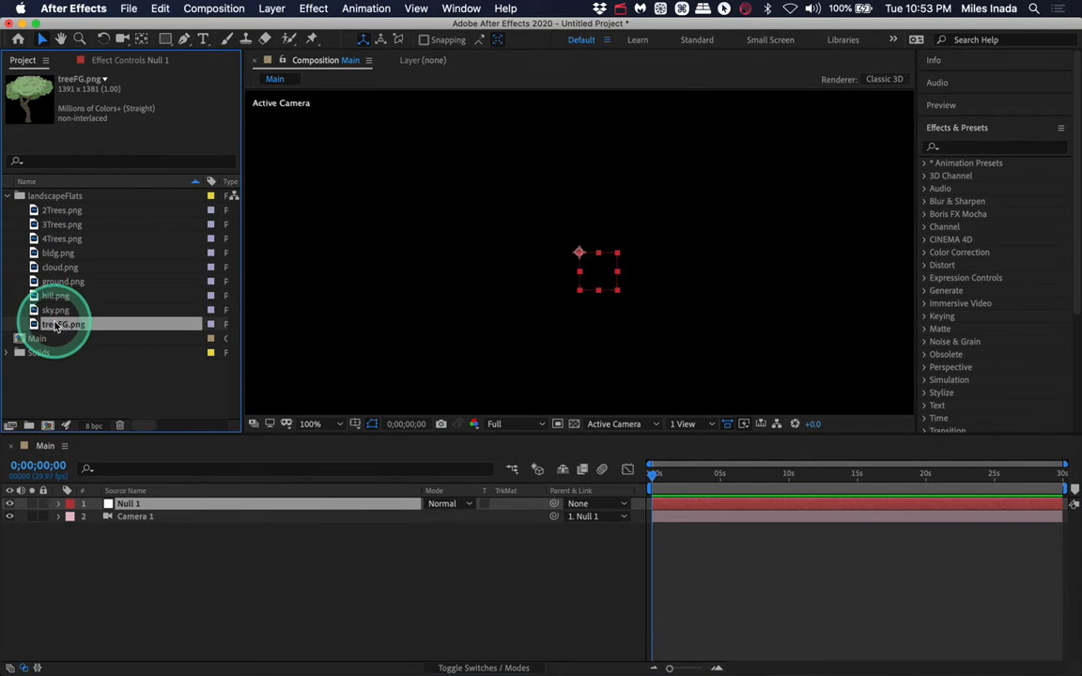
{"action": "left_click_drag", "start_coordinate": [58, 328], "coordinate": [436, 194]}
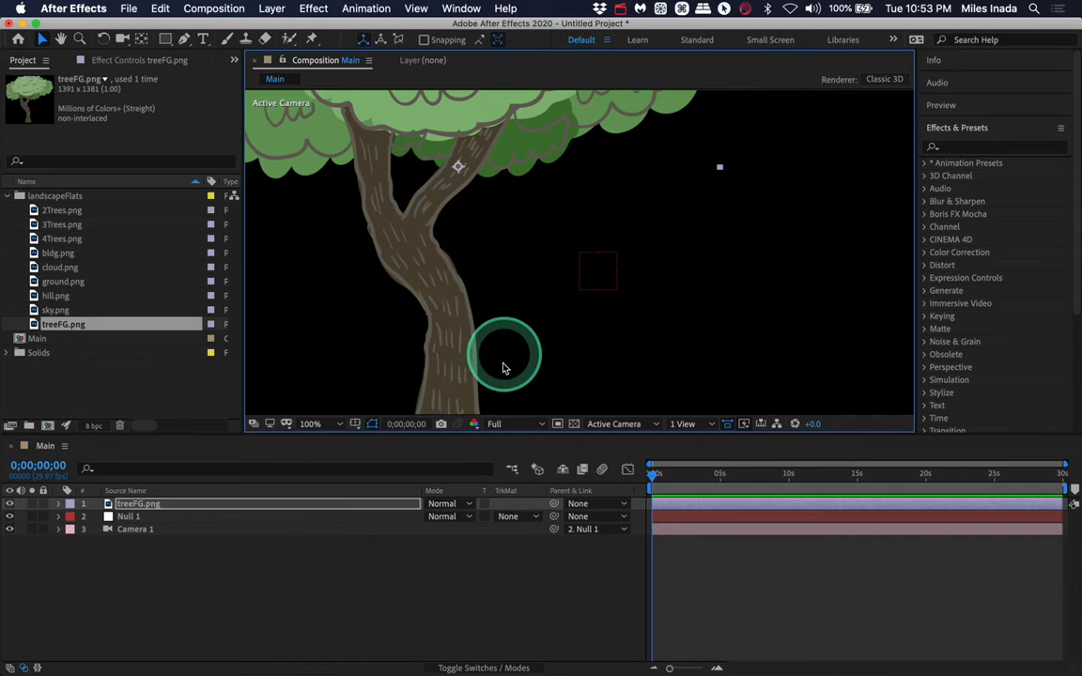
- Show the layer switches and enable the 3D layer switch for treeFG.png
{"action": "left_click", "coordinate": [172, 514]}
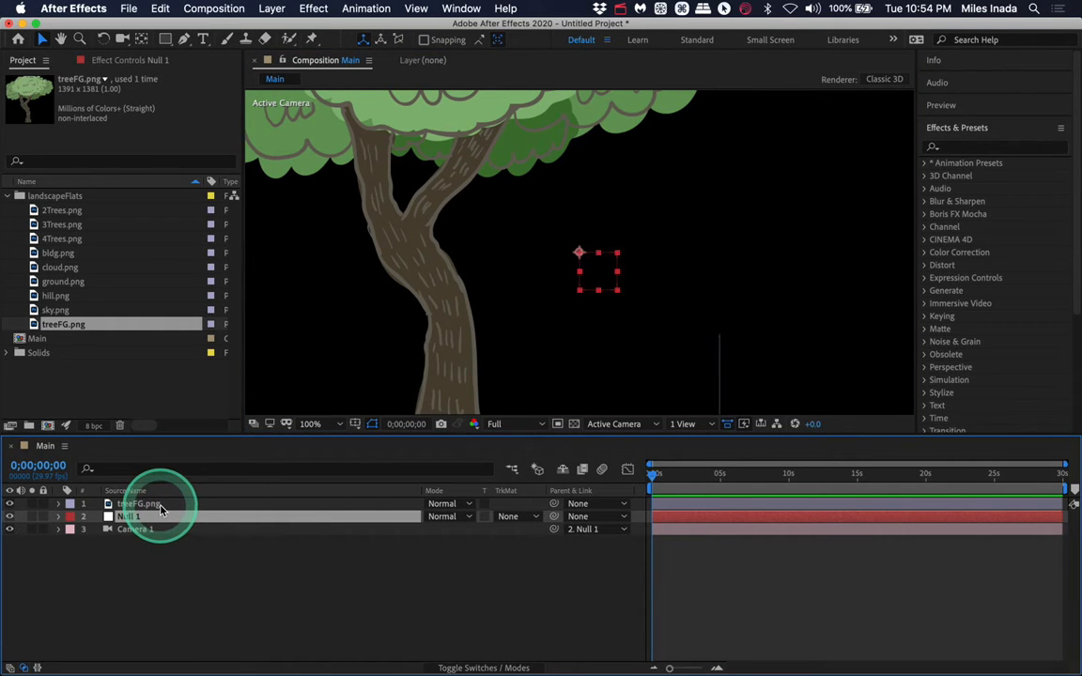
{"action": "left_click", "coordinate": [9, 668]}
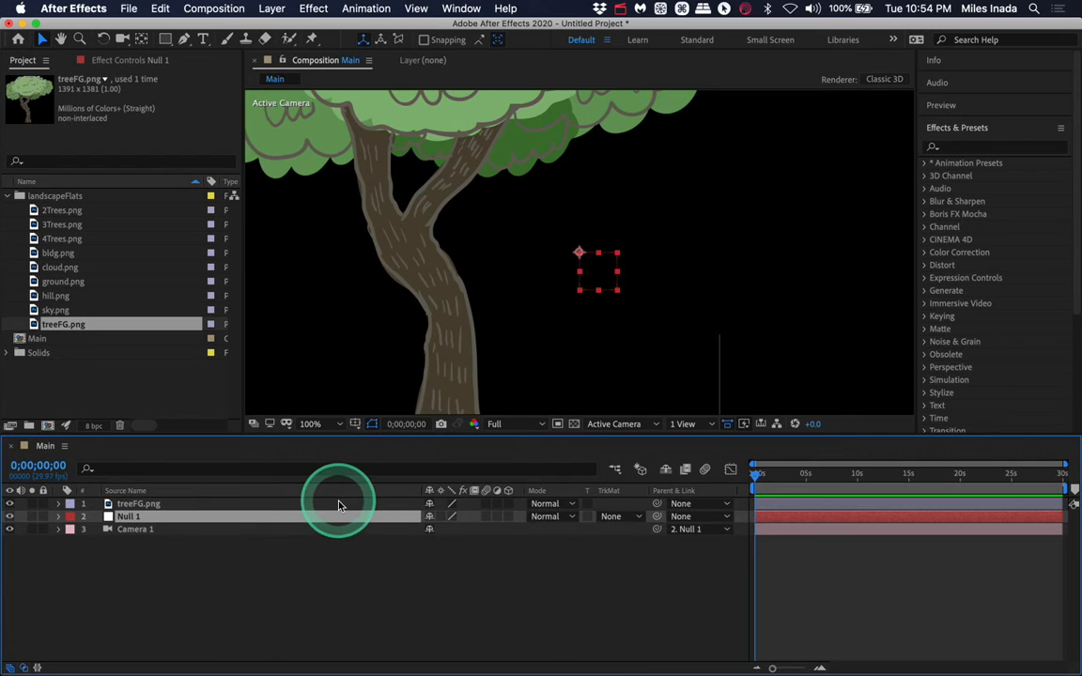
{"action": "left_click", "coordinate": [508, 504]}
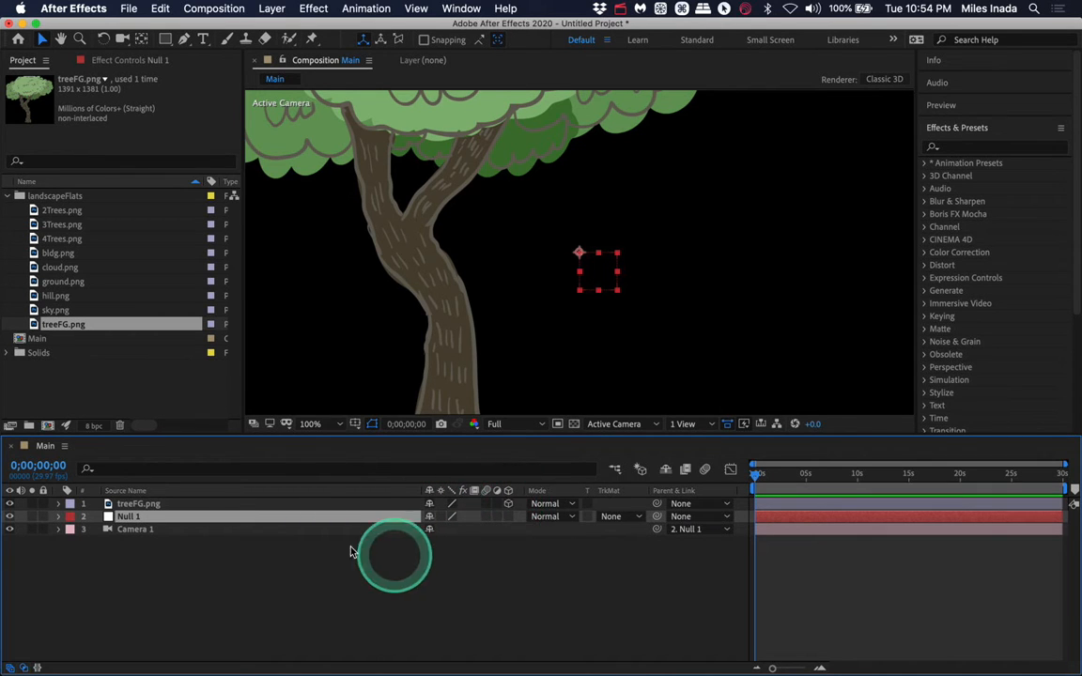
- Move the treeFG.png layer to the bottom of the layer stack, below Camera 1
{"action": "left_click", "coordinate": [158, 505]}
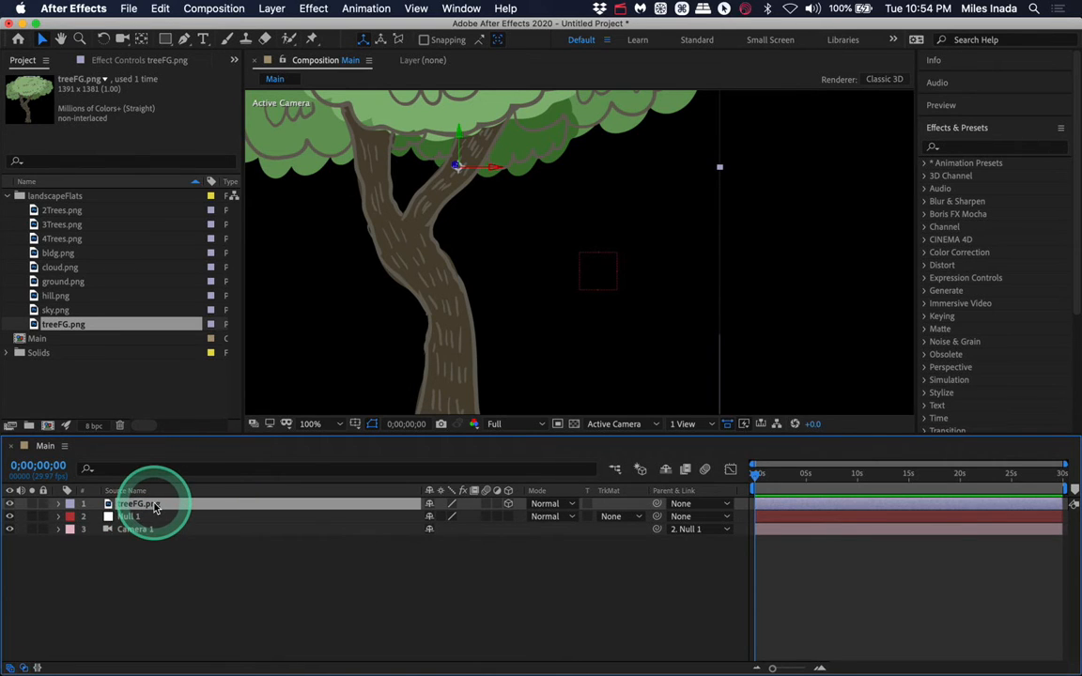
{"action": "left_click_drag", "start_coordinate": [155, 507], "coordinate": [149, 538]}
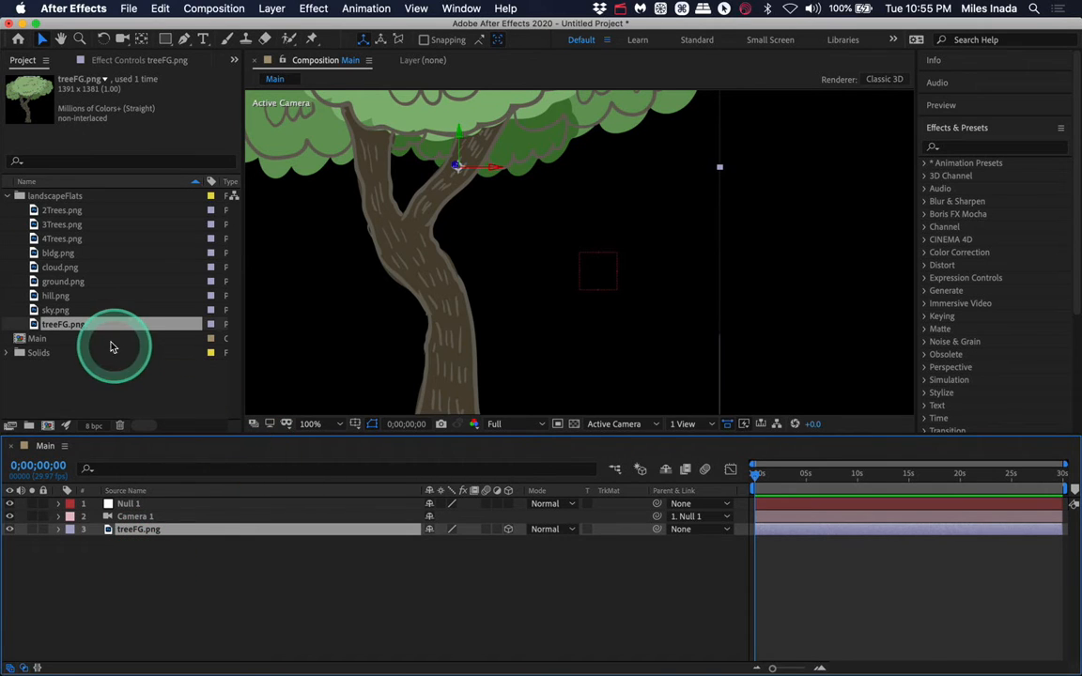
- Add bldg.png from the landscapeFlats folder to the Main composition below treeFG.png and make it a 3D layer
{"action": "left_click", "coordinate": [80, 254]}
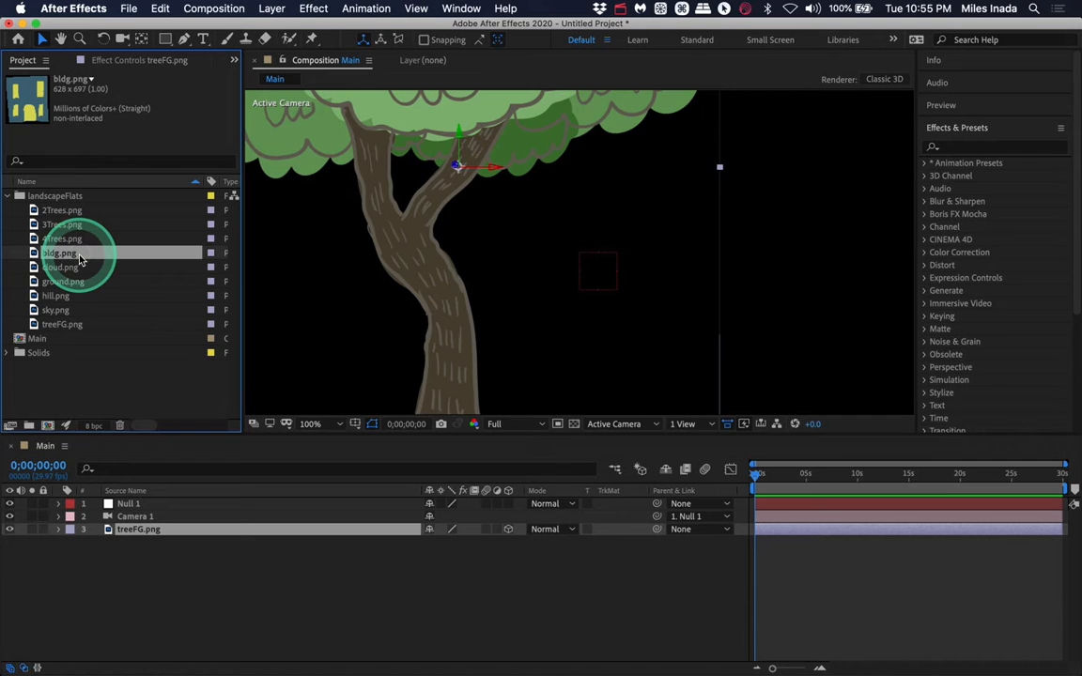
{"action": "left_click_drag", "start_coordinate": [79, 260], "coordinate": [132, 543]}
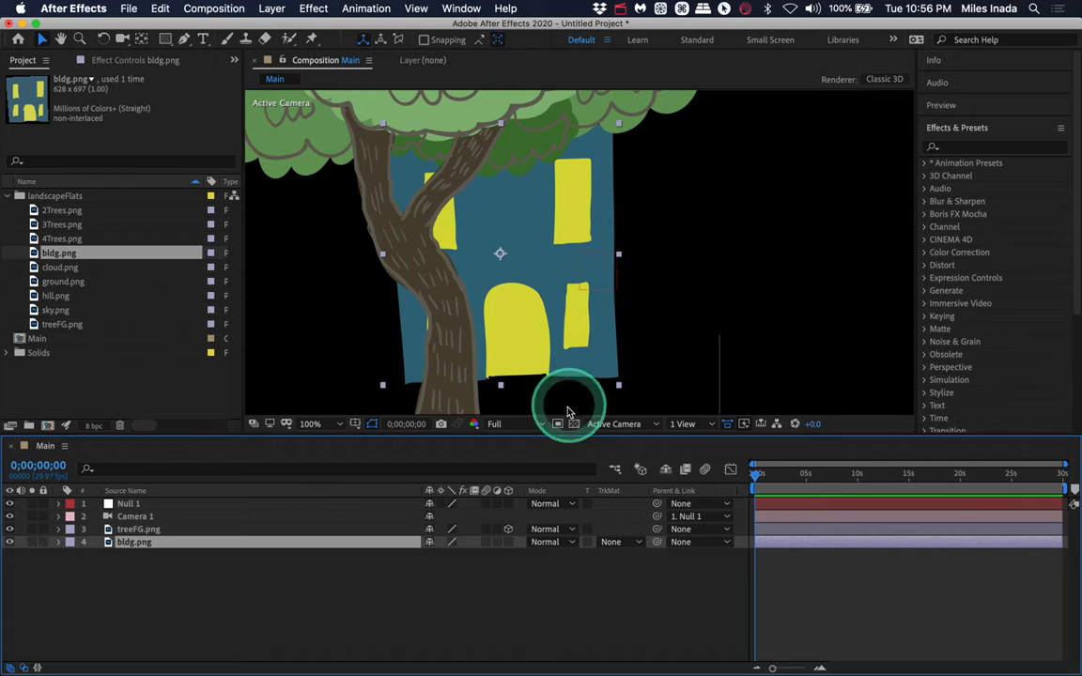
{"action": "left_click", "coordinate": [508, 543]}
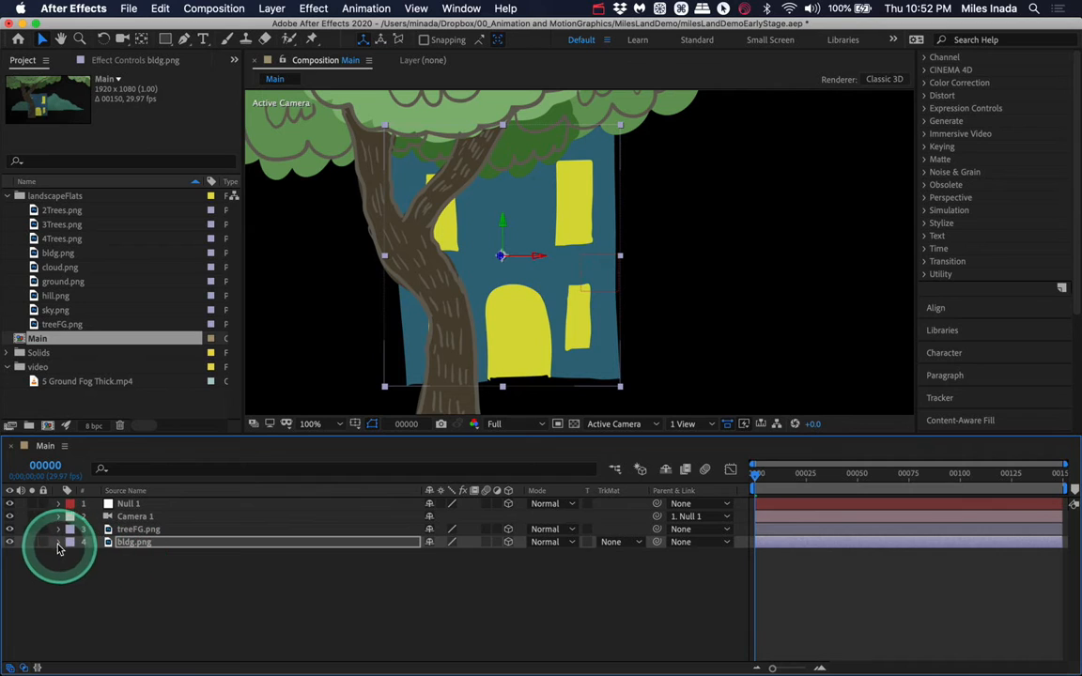
- Open the bldg.png layer's Transform properties and set its X position to 750
{"action": "left_click", "coordinate": [59, 543]}
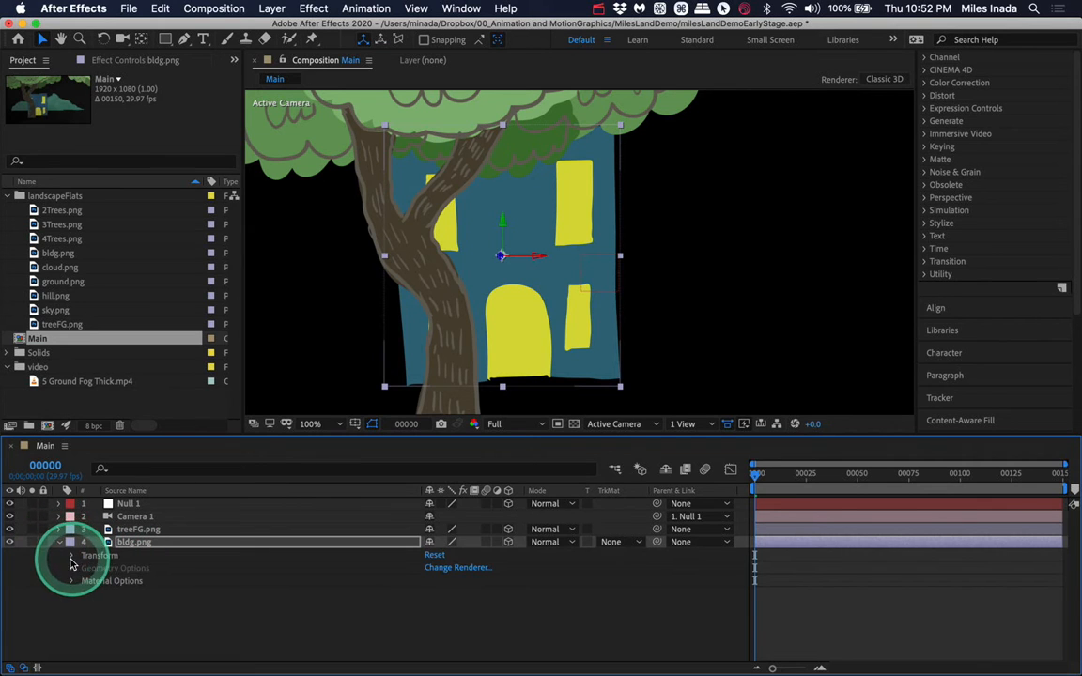
{"action": "left_click", "coordinate": [71, 557]}
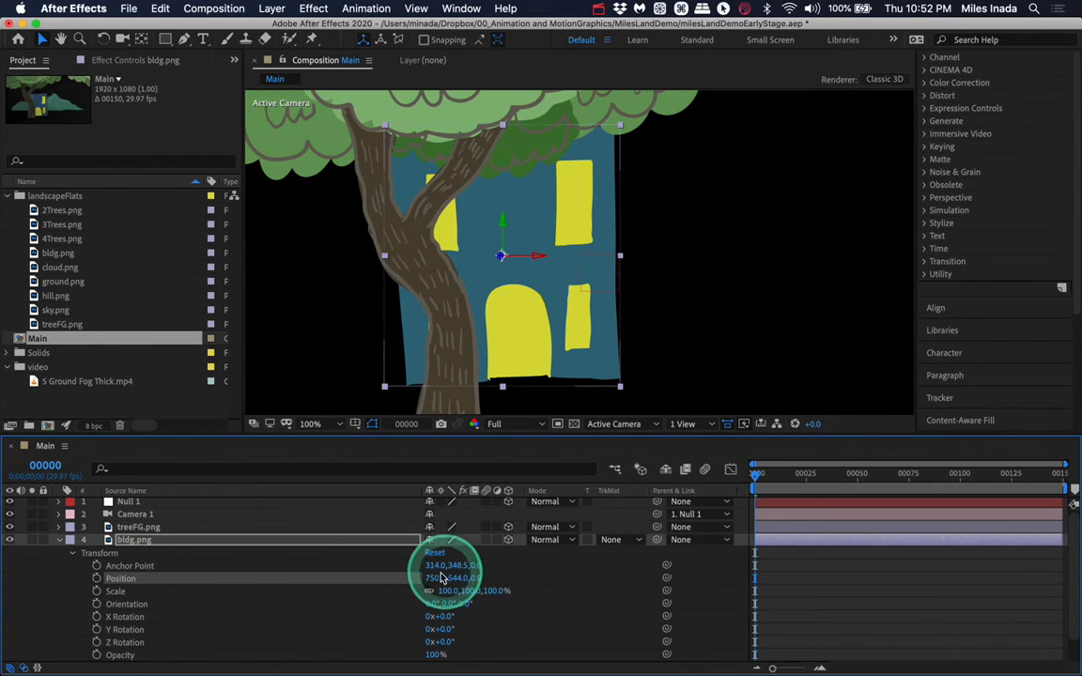
{"action": "mouse_move", "coordinate": [442, 577]}
{"action": "left_mouse_down"}
{"action": "mouse_move", "coordinate": [430, 575]}
{"action": "mouse_move", "coordinate": [490, 579]}
{"action": "mouse_move", "coordinate": [410, 574]}
{"action": "mouse_move", "coordinate": [549, 566]}
{"action": "mouse_move", "coordinate": [450, 580]}
{"action": "left_mouse_up"}
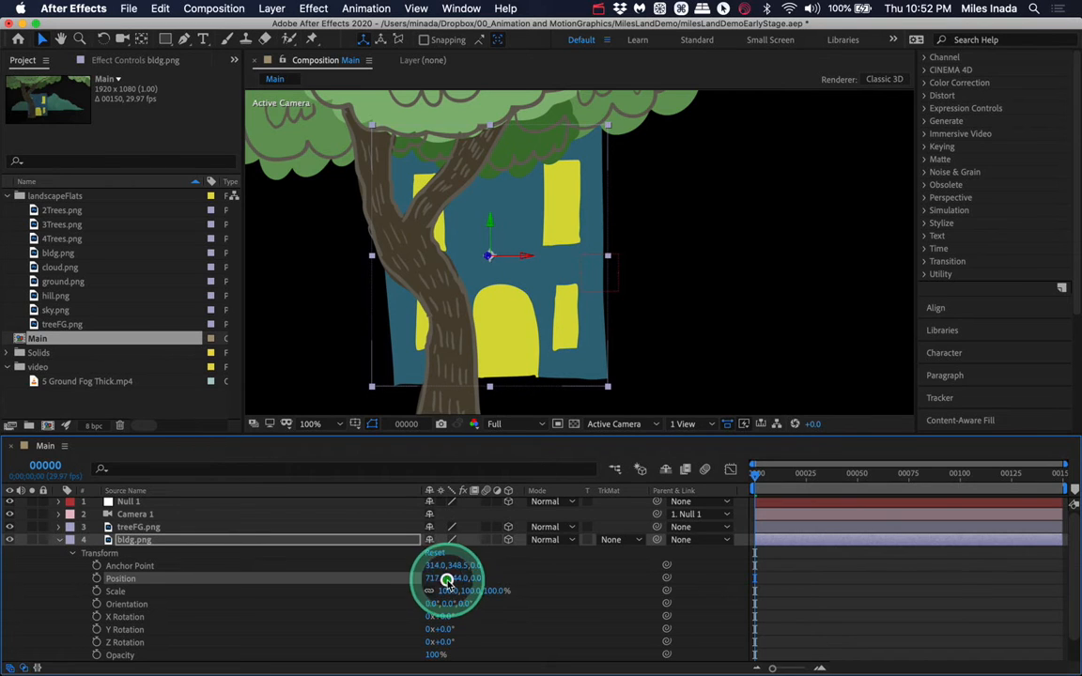
{"action": "left_click", "coordinate": [438, 578]}
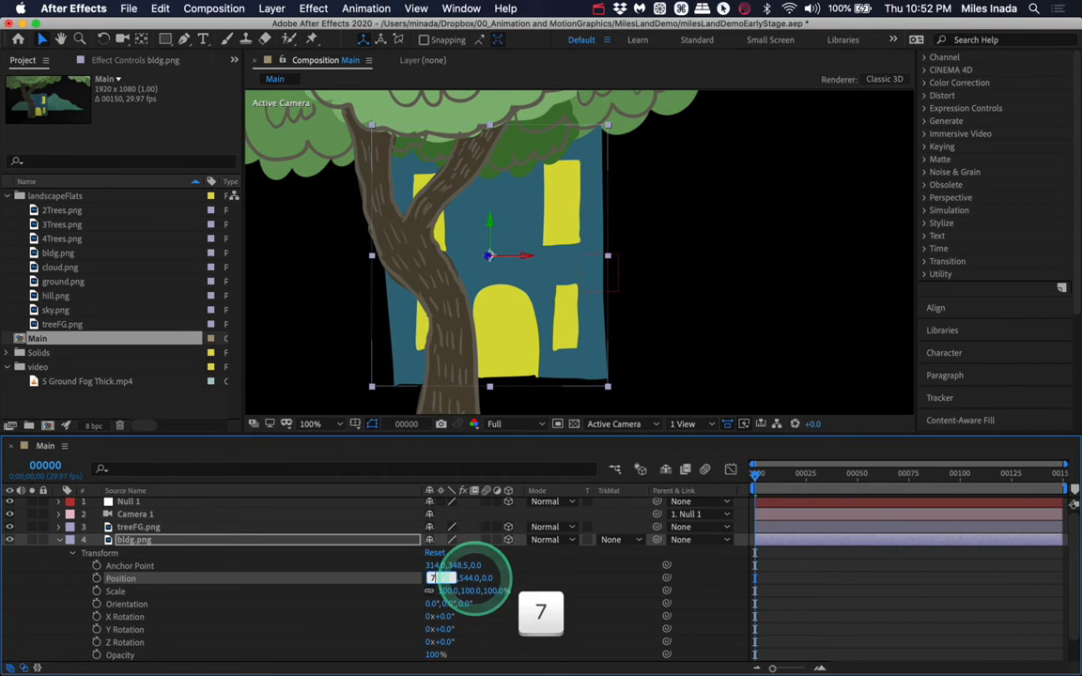
{"action": "type", "text": "750"}
{"action": "key", "text": "Return"}
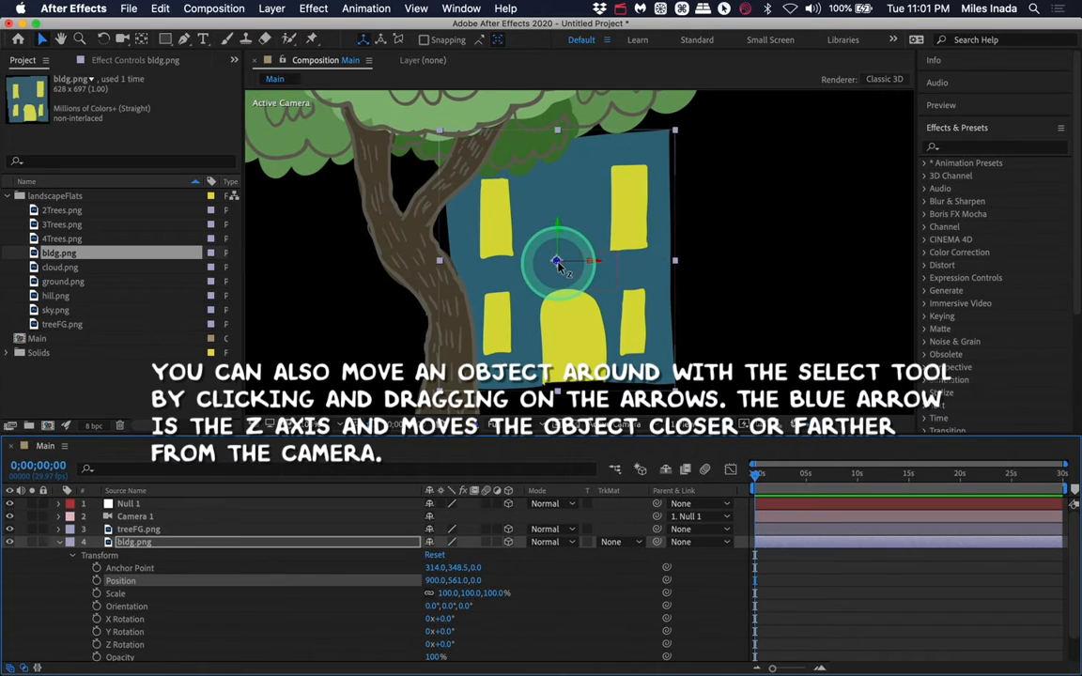
- Push the building back along the Z axis, setting its Z position to 500
{"action": "left_click_drag", "start_coordinate": [557, 264], "coordinate": [414, 500]}
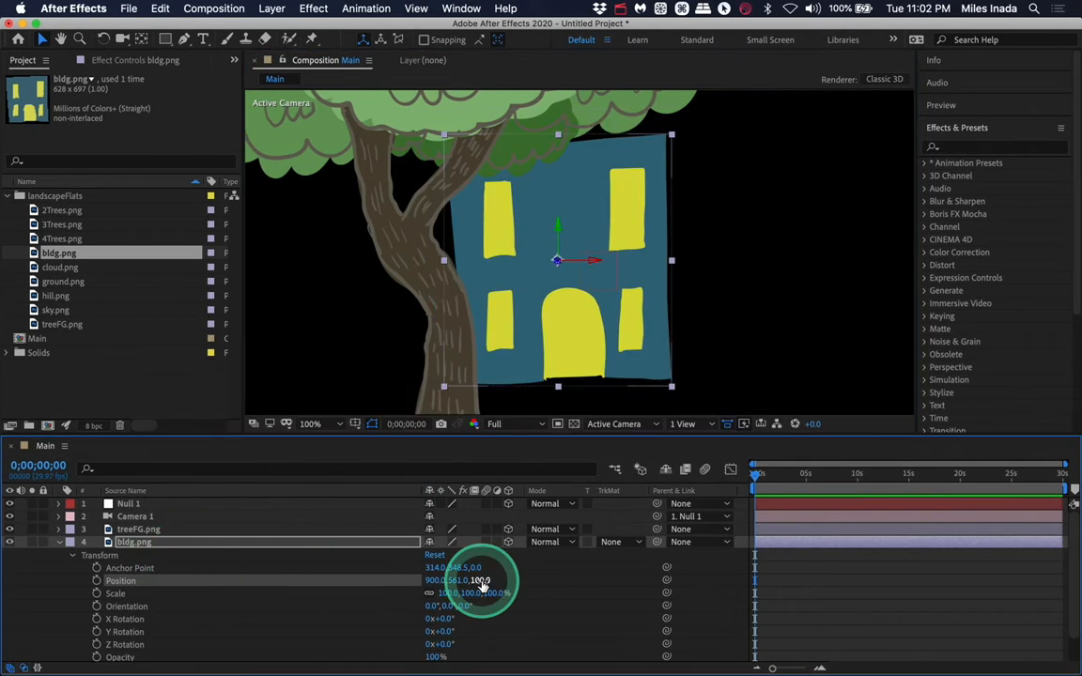
{"action": "left_click", "coordinate": [480, 581]}
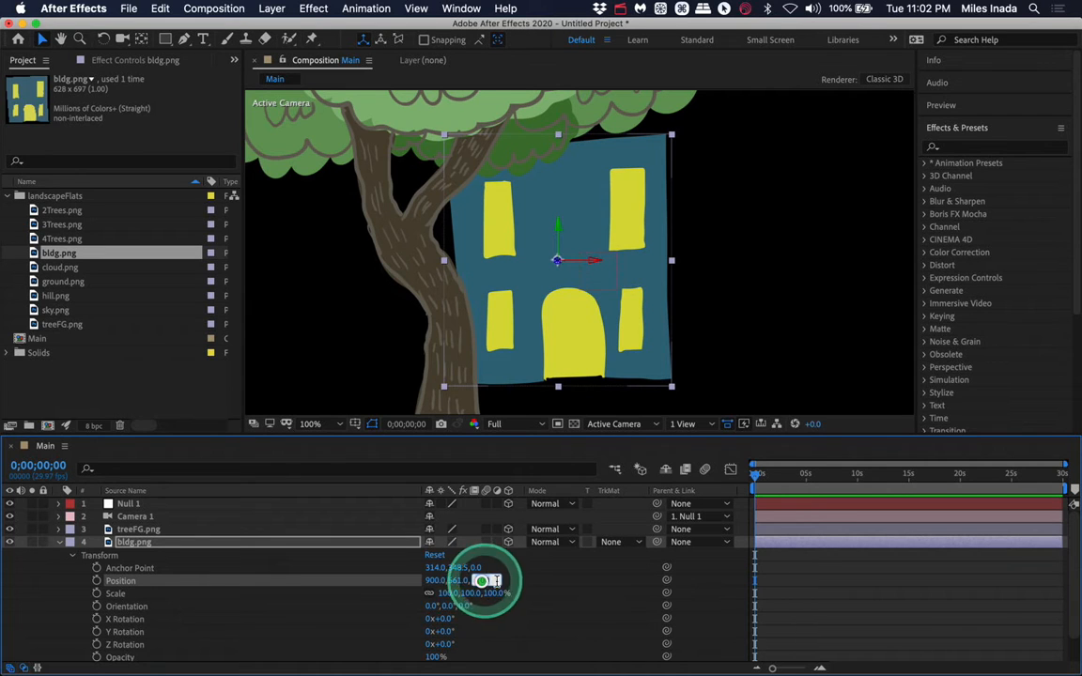
{"action": "type", "text": "5"}
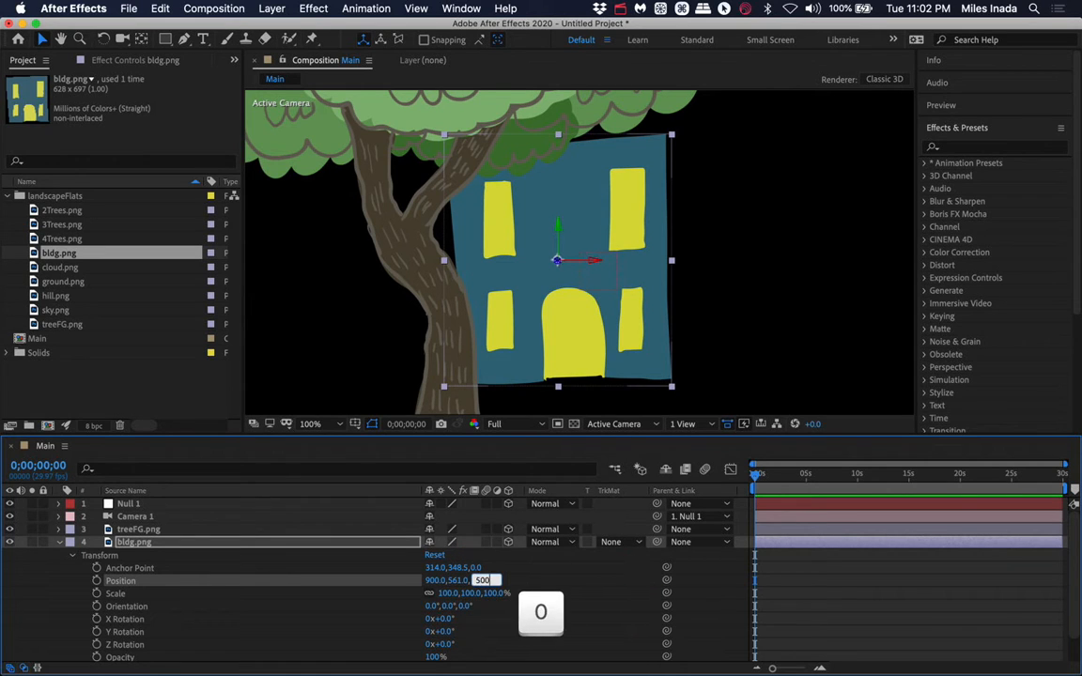
{"action": "key", "text": "Return"}
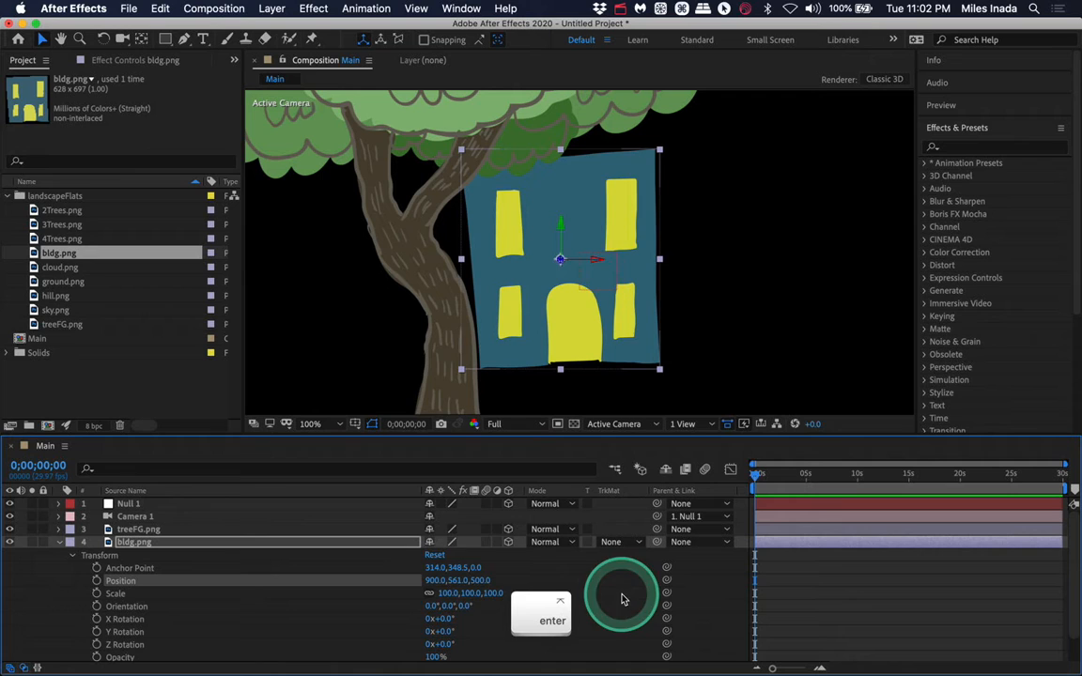
- Move the building further right along its X axis
{"action": "left_click", "coordinate": [481, 581]}
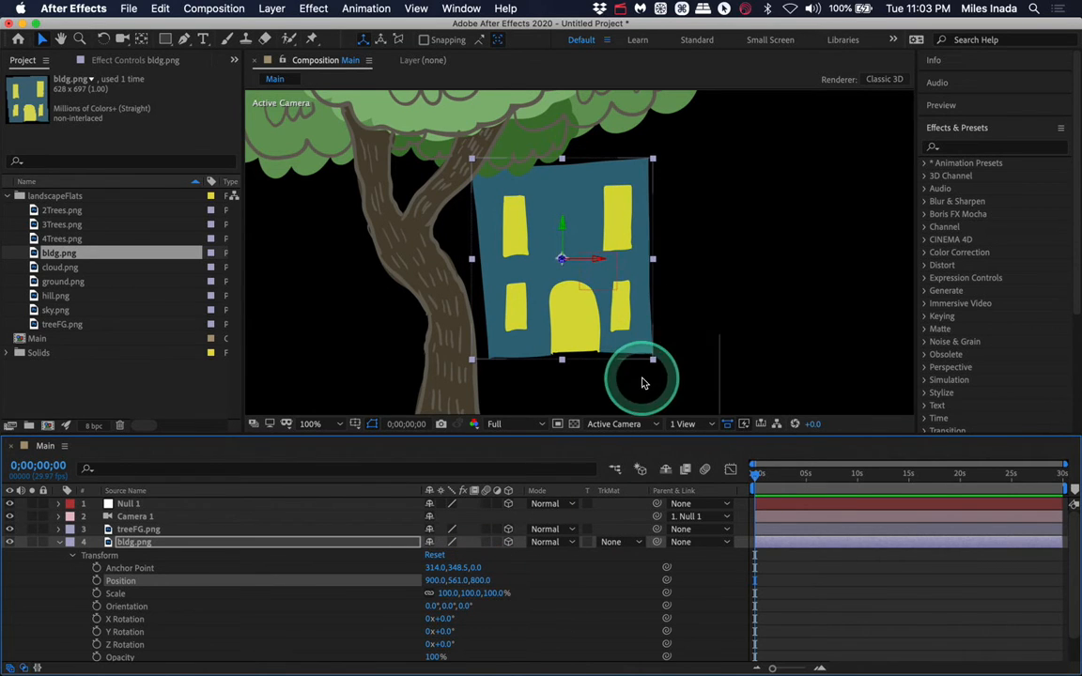
{"action": "left_click_drag", "start_coordinate": [609, 263], "coordinate": [642, 267]}
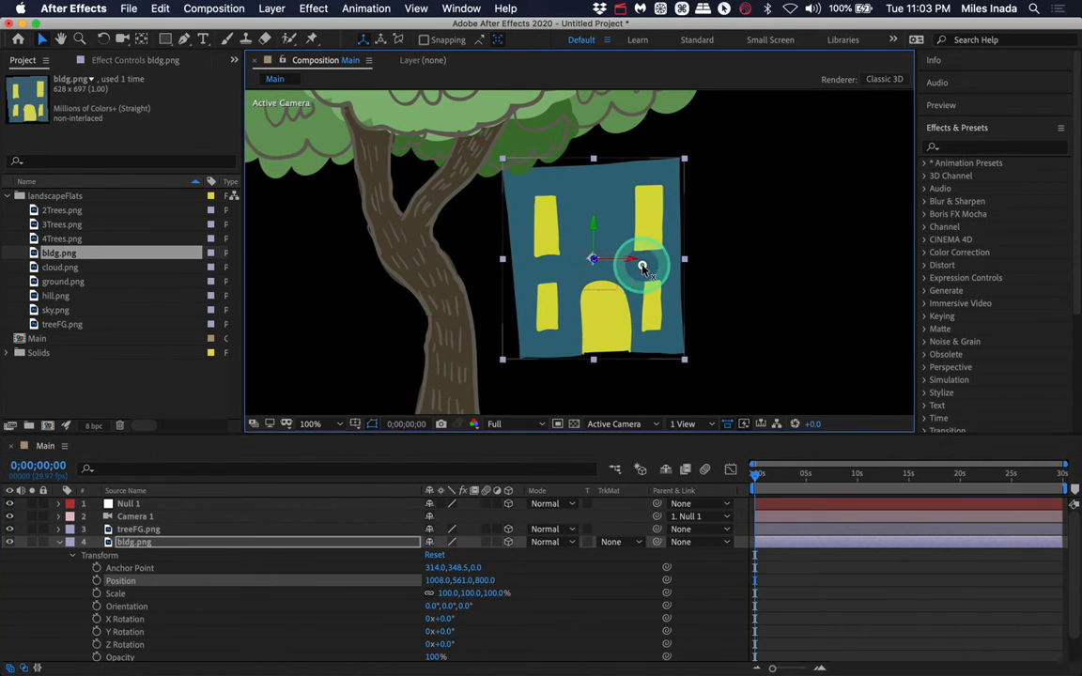
- Collapse bldg.png, open Null 1's Transform properties, and set a Position keyframe at the start
{"action": "left_click", "coordinate": [72, 556]}
{"action": "left_click", "coordinate": [59, 542]}
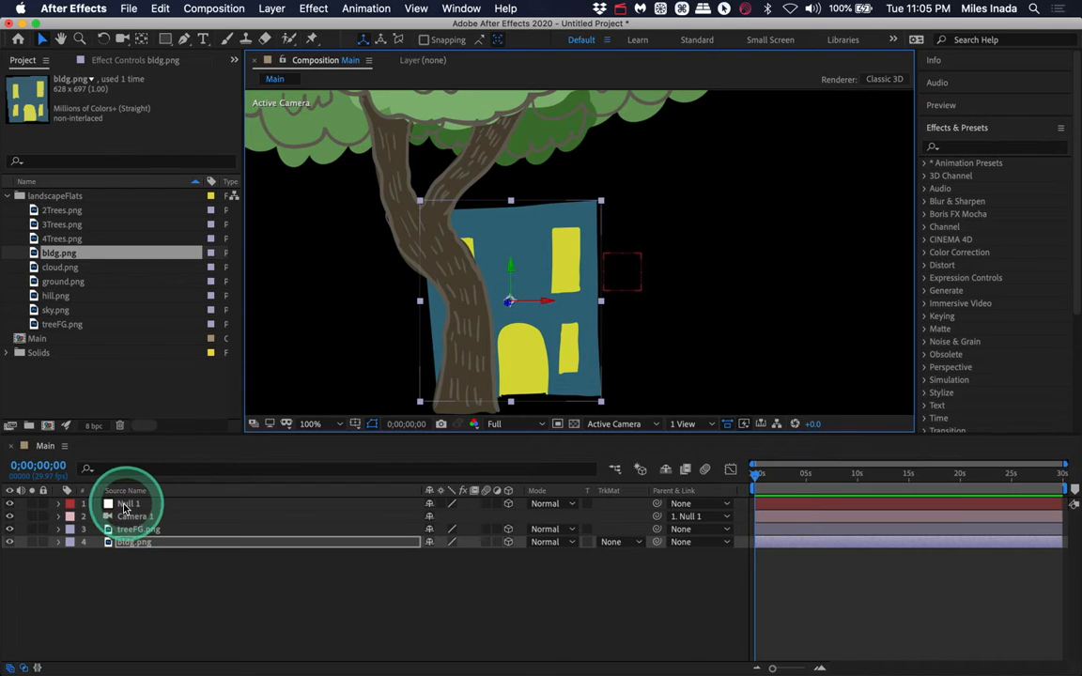
{"action": "left_click", "coordinate": [58, 504]}
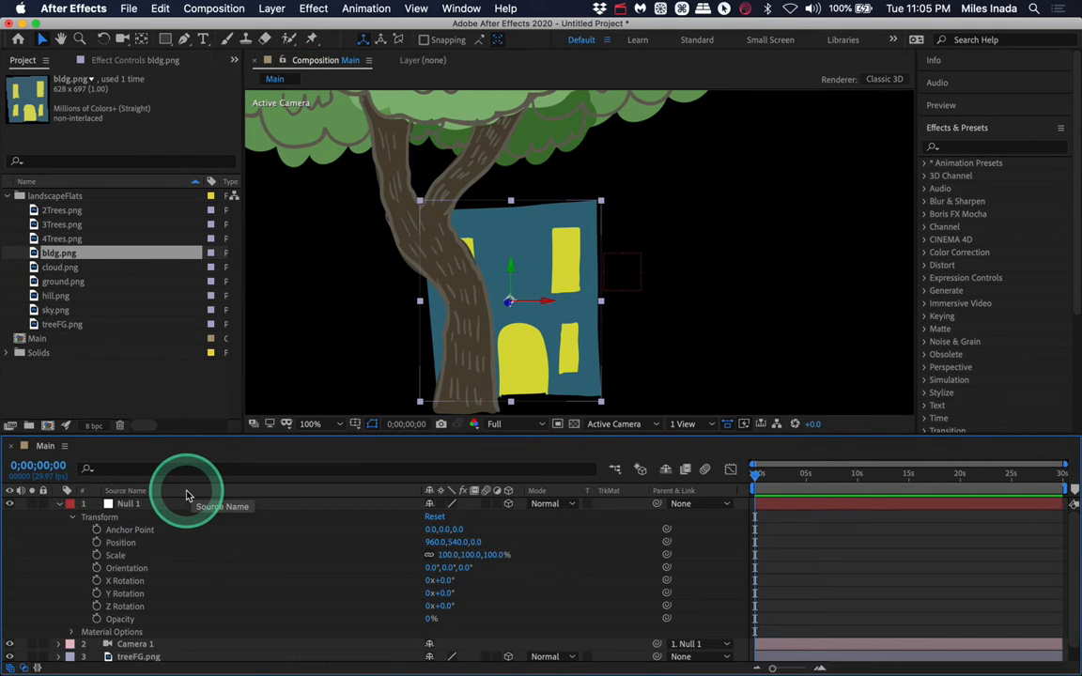
{"action": "left_click", "coordinate": [80, 524]}
{"action": "left_click", "coordinate": [71, 517]}
{"action": "left_click", "coordinate": [73, 518]}
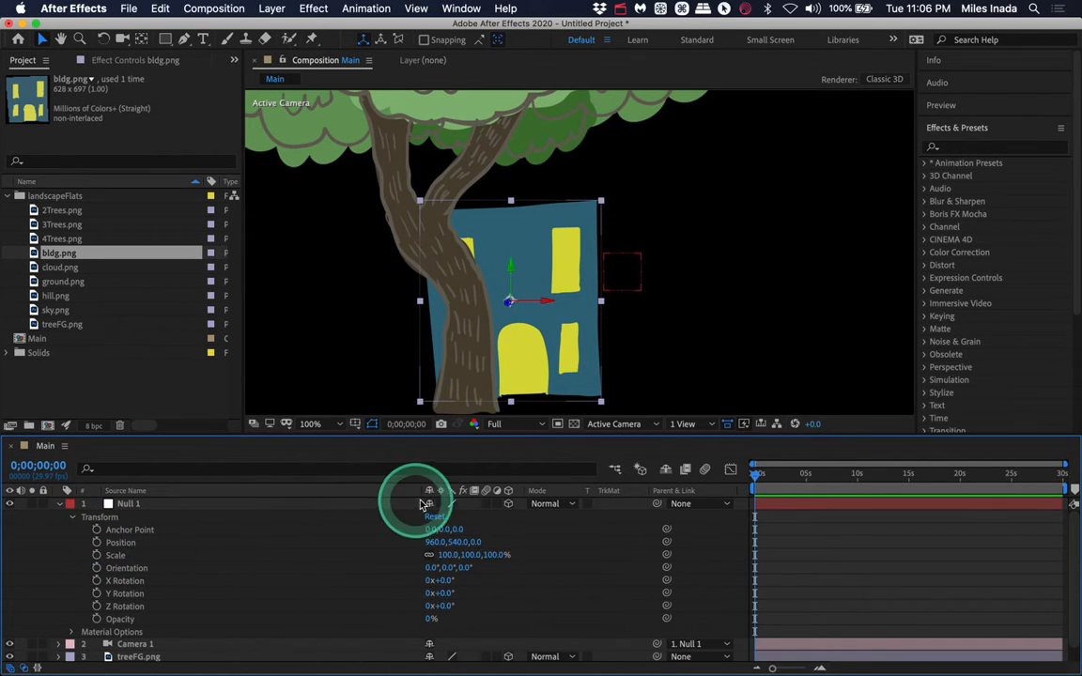
{"action": "left_click", "coordinate": [96, 543]}
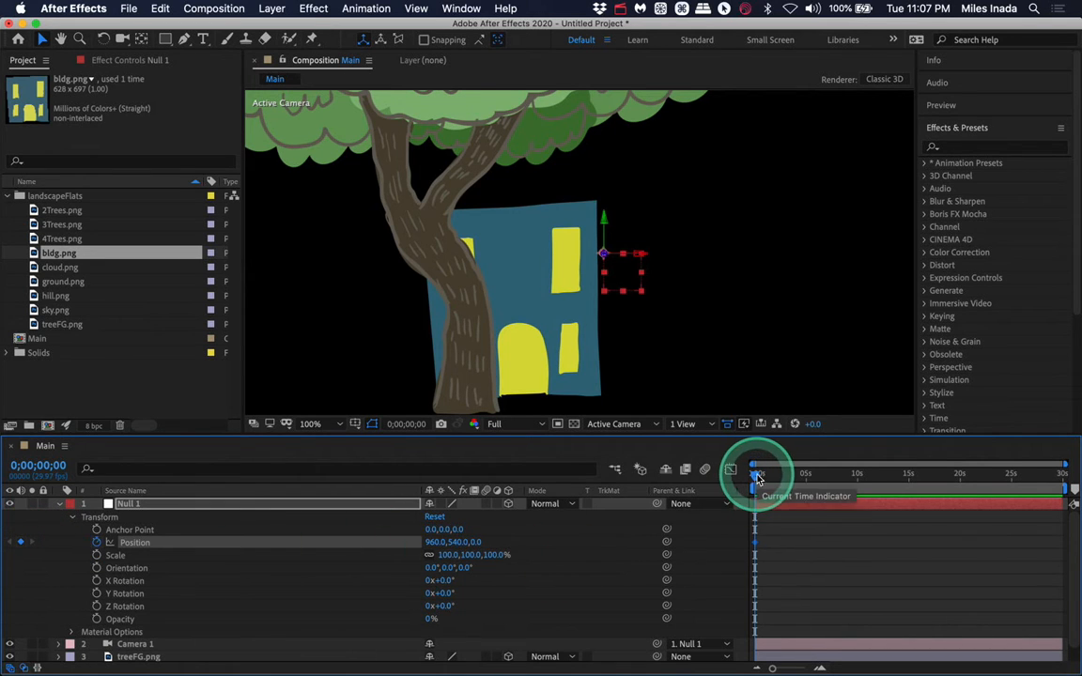
- Open the composition settings and set the duration to 0;00;05;00
{"action": "mouse_move", "coordinate": [759, 475]}
{"action": "left_mouse_down"}
{"action": "mouse_move", "coordinate": [1043, 482]}
{"action": "mouse_move", "coordinate": [759, 486]}
{"action": "left_mouse_up"}
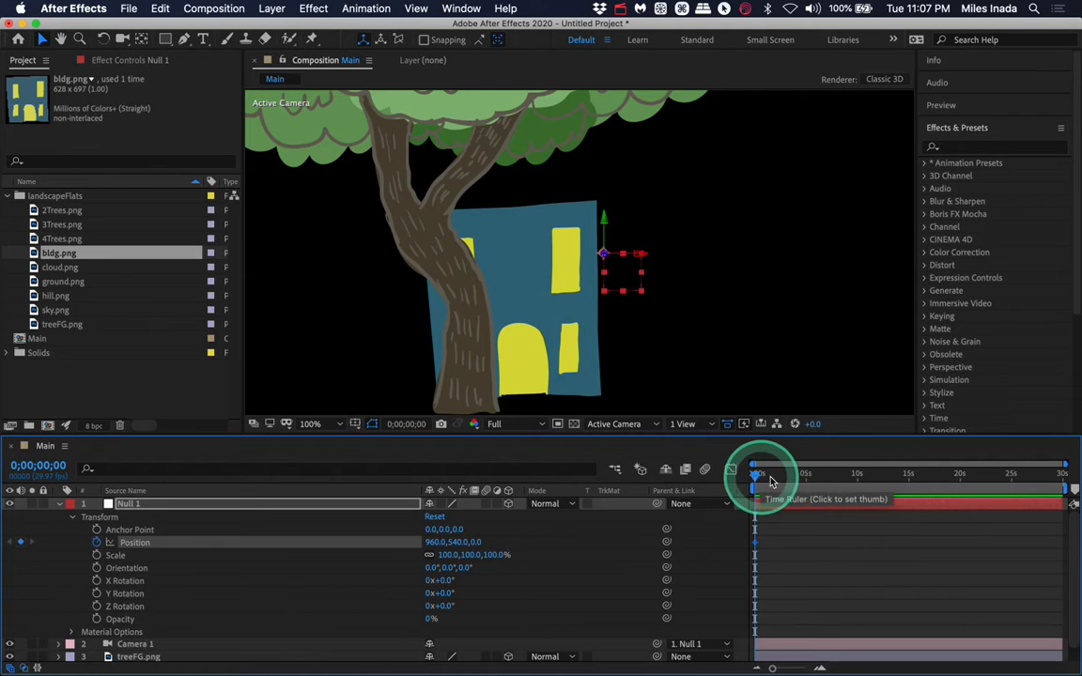
{"action": "left_click", "coordinate": [214, 10]}
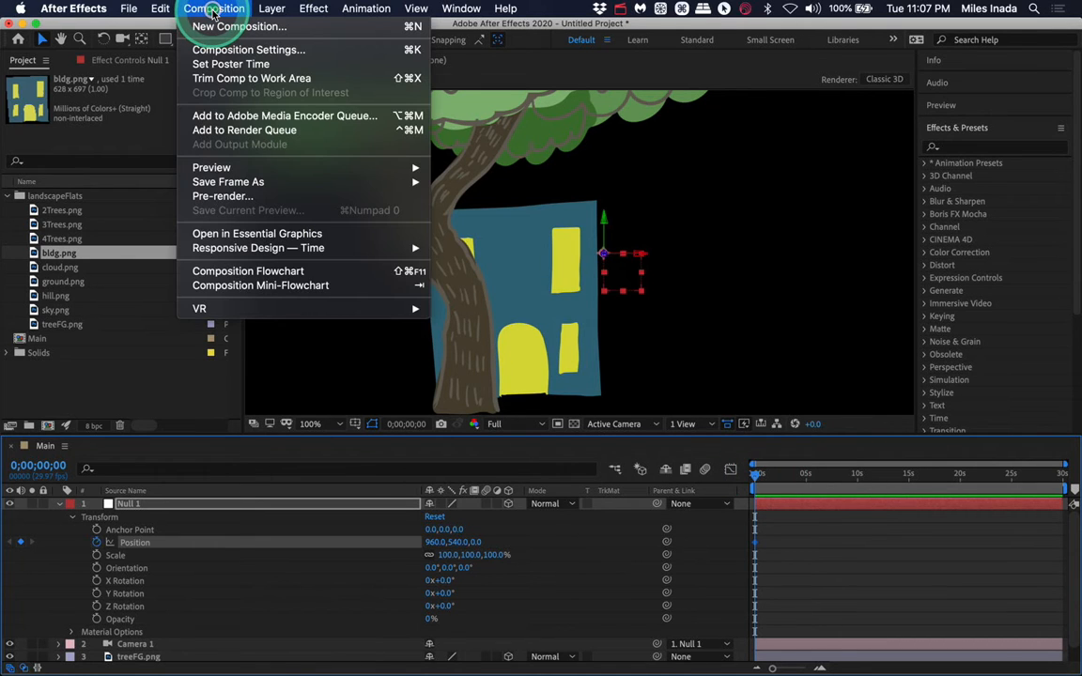
{"action": "left_click", "coordinate": [269, 56]}
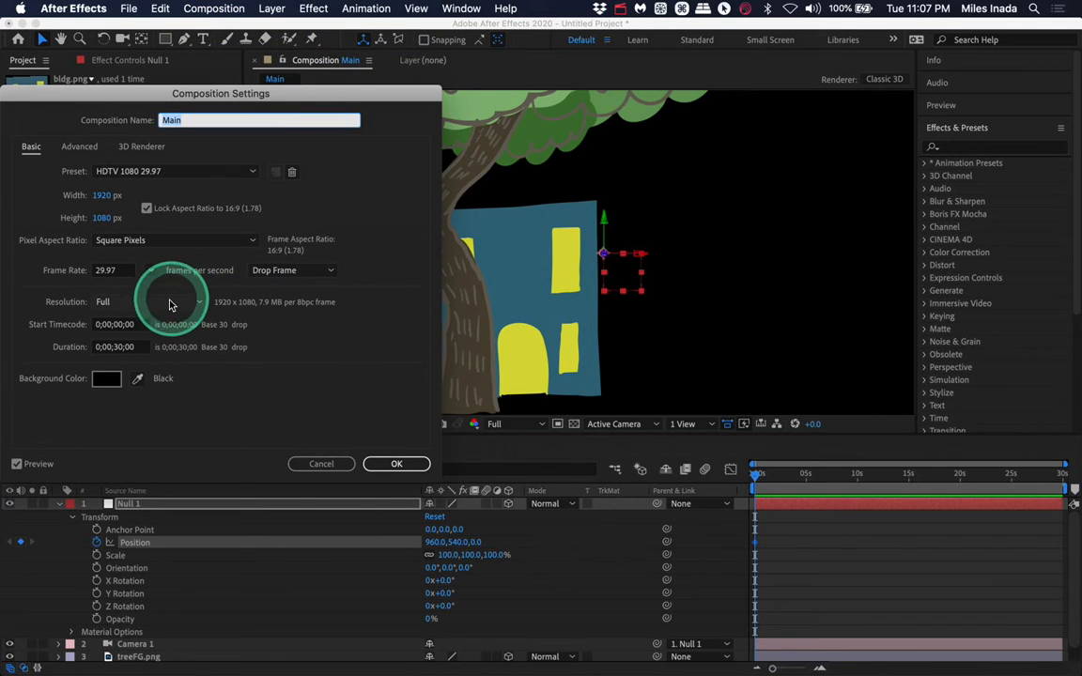
{"action": "left_click", "coordinate": [125, 348]}
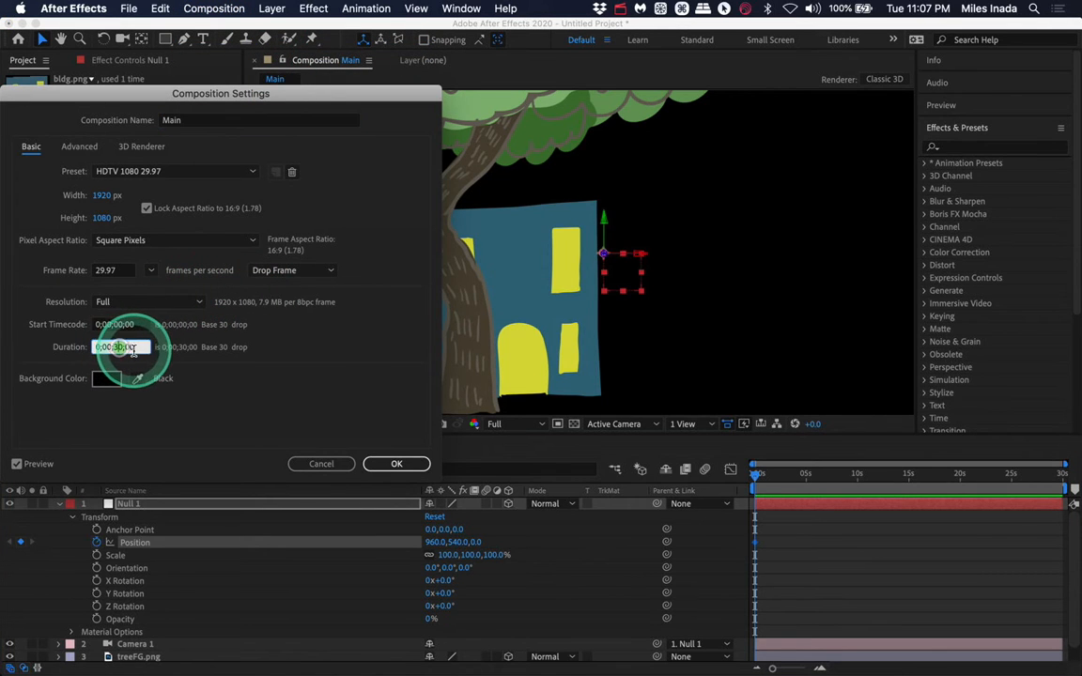
{"action": "key", "text": "BackSpace"}
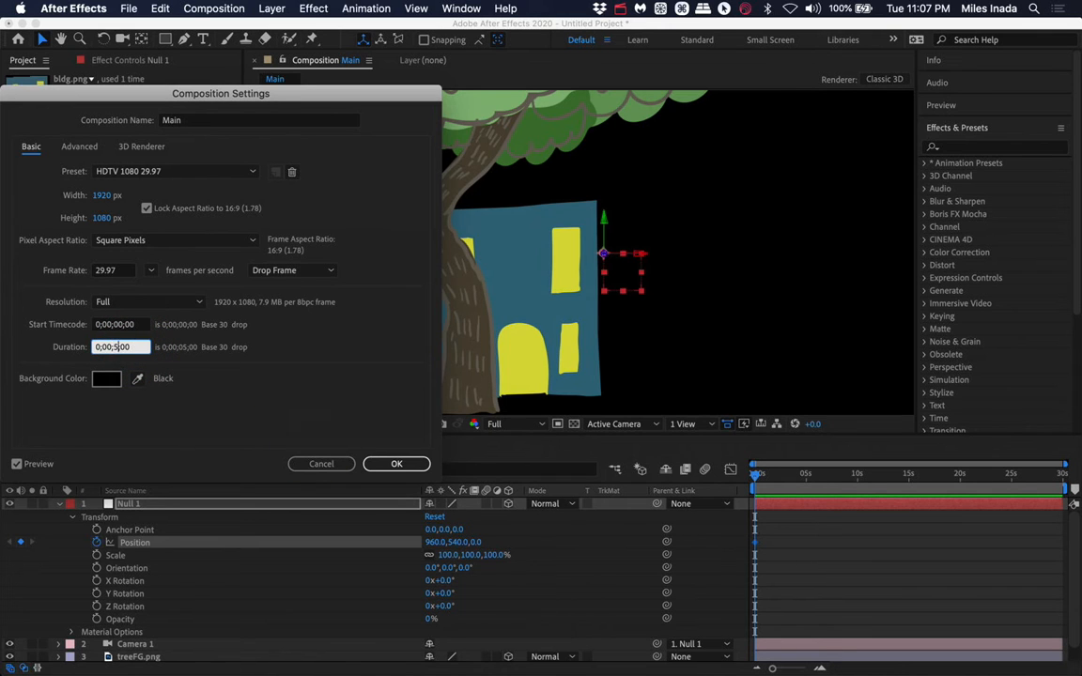
{"action": "left_click", "coordinate": [397, 464]}
- Add a Position keyframe for Null 1 at 1 second
{"action": "left_click_drag", "start_coordinate": [850, 474], "coordinate": [816, 477]}
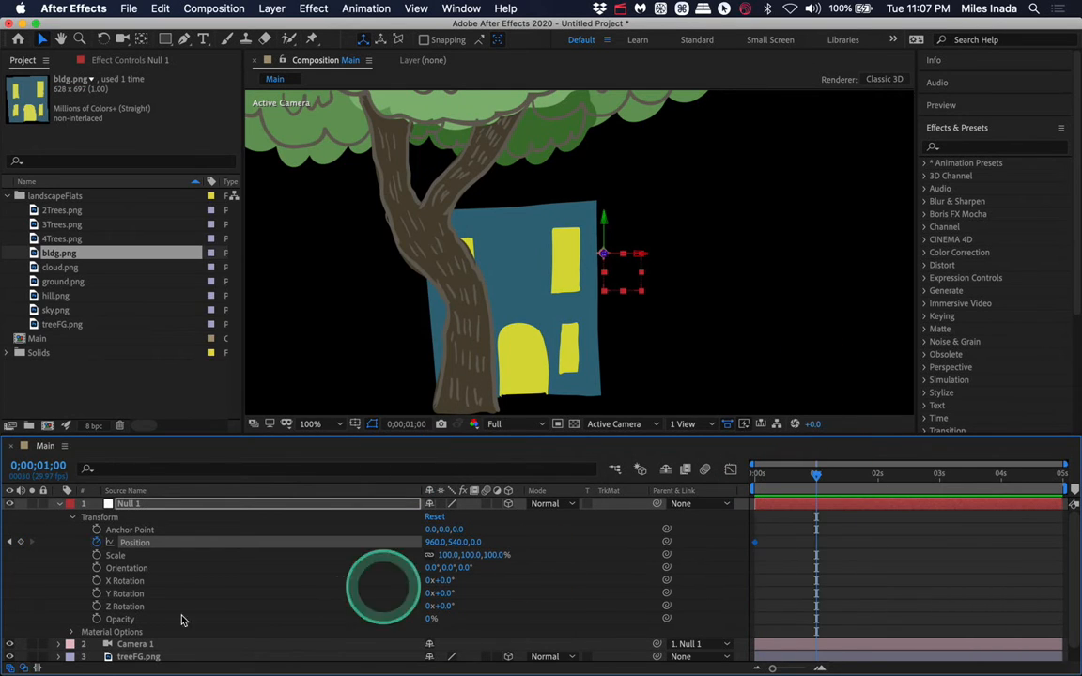
{"action": "left_click", "coordinate": [21, 543]}
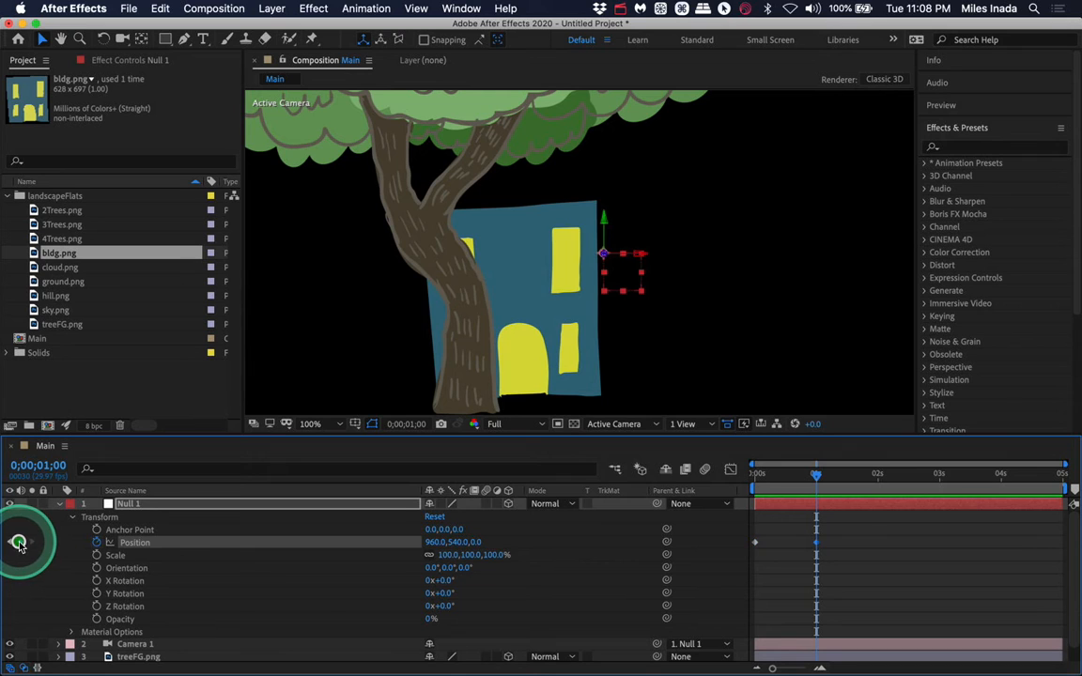
- At 4 seconds, move Null 1 to the right to an X position of about 2084
{"action": "left_click_drag", "start_coordinate": [816, 477], "coordinate": [1006, 495]}
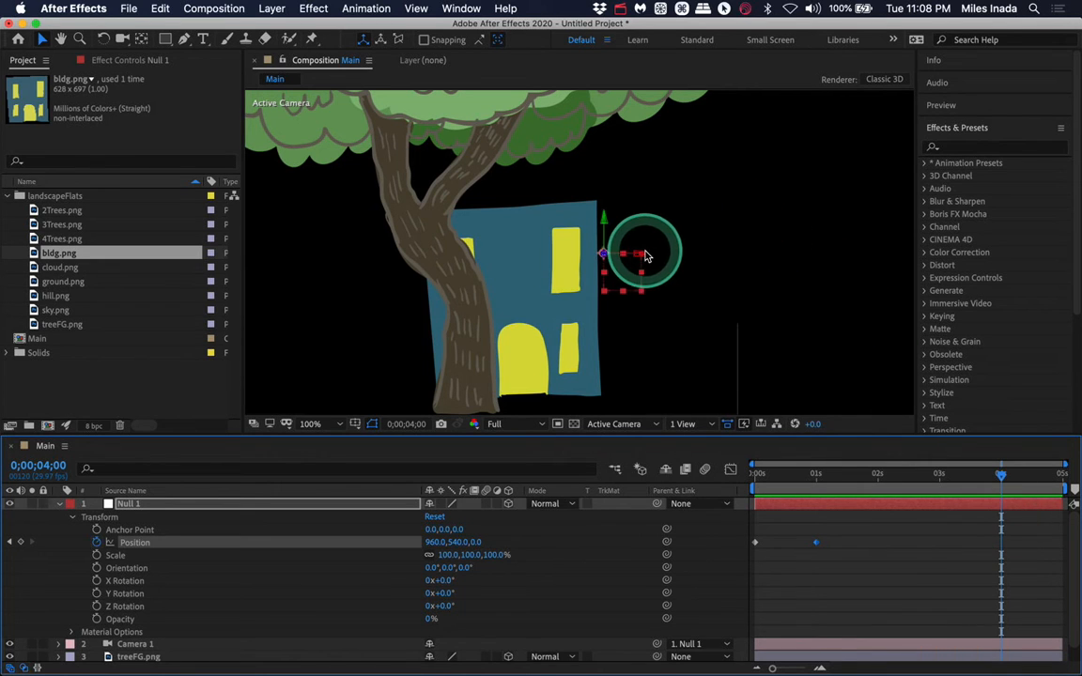
{"action": "left_click_drag", "start_coordinate": [645, 258], "coordinate": [1019, 291]}
{"action": "left_click", "coordinate": [1001, 540]}
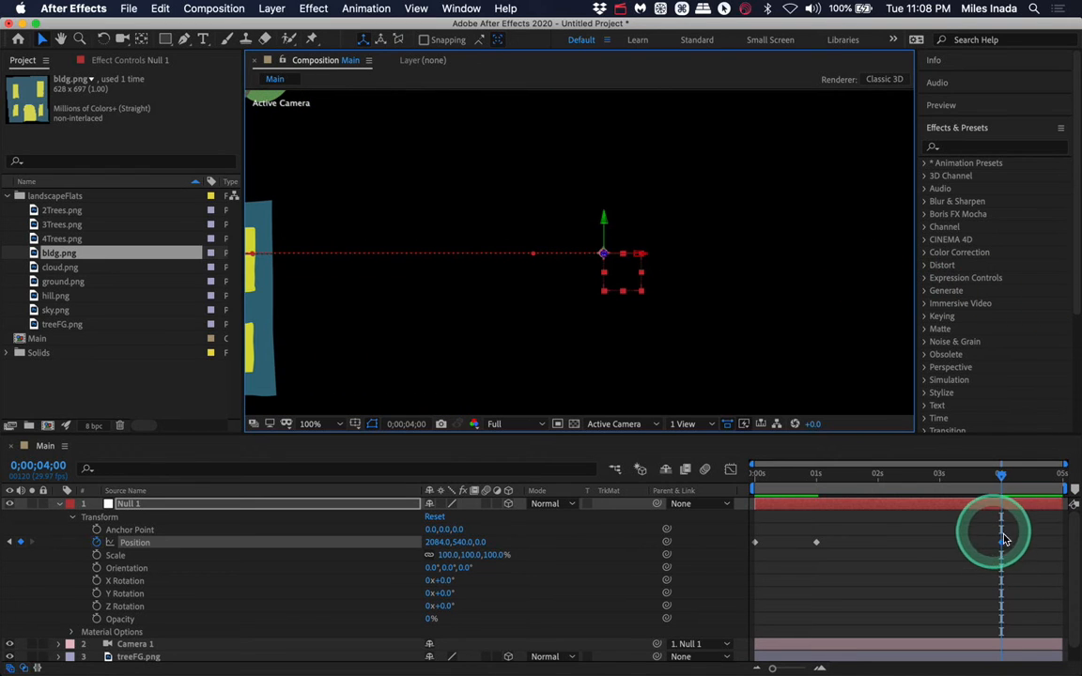
- Return to the start and preview the camera move
{"action": "left_click_drag", "start_coordinate": [1002, 477], "coordinate": [450, 283]}
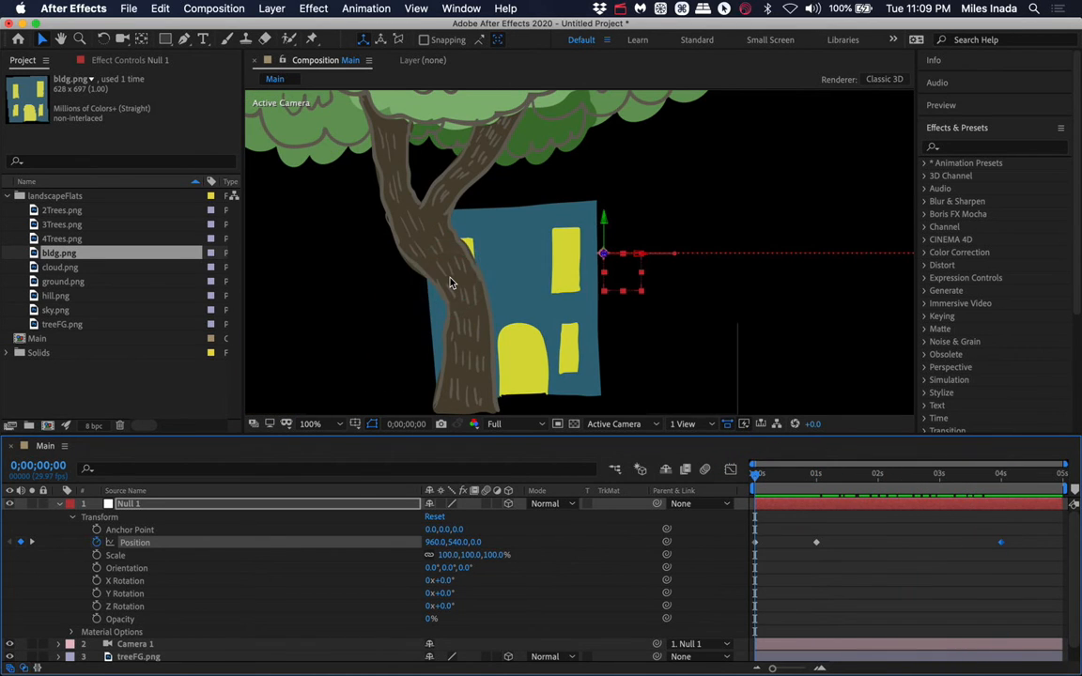
{"action": "key", "text": "space"}
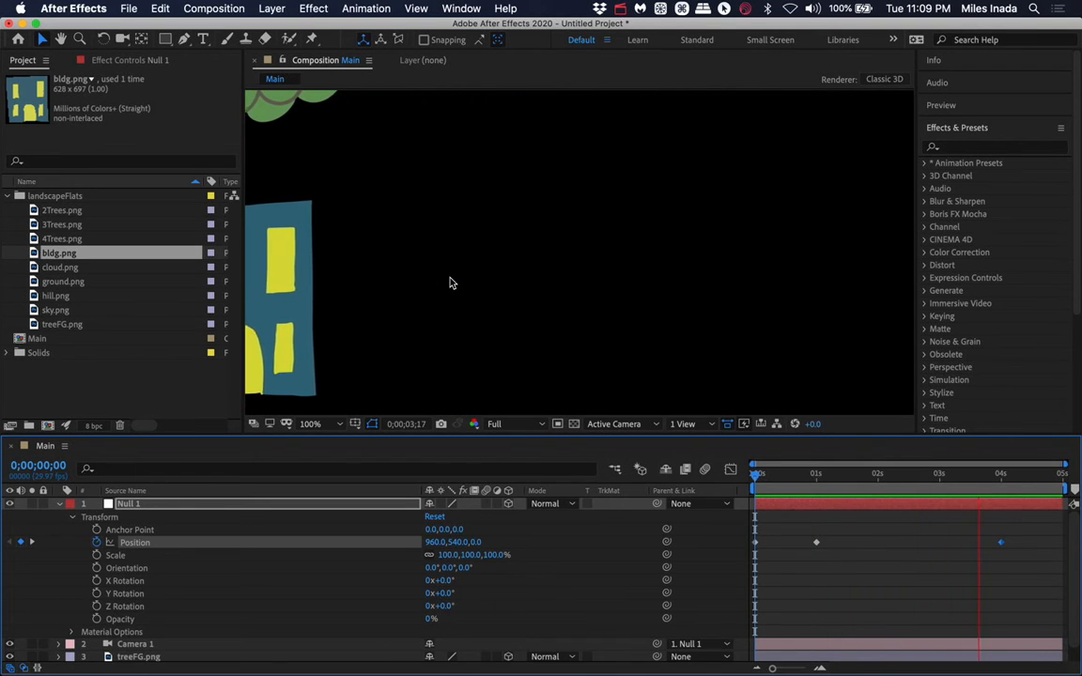
{"action": "key", "text": "space"}
- Delete the Position keyframe at 1 second on Null 1
{"action": "left_click", "coordinate": [872, 475]}
{"action": "left_click_drag", "start_coordinate": [871, 477], "coordinate": [761, 476]}
{"action": "left_click", "coordinate": [817, 543]}
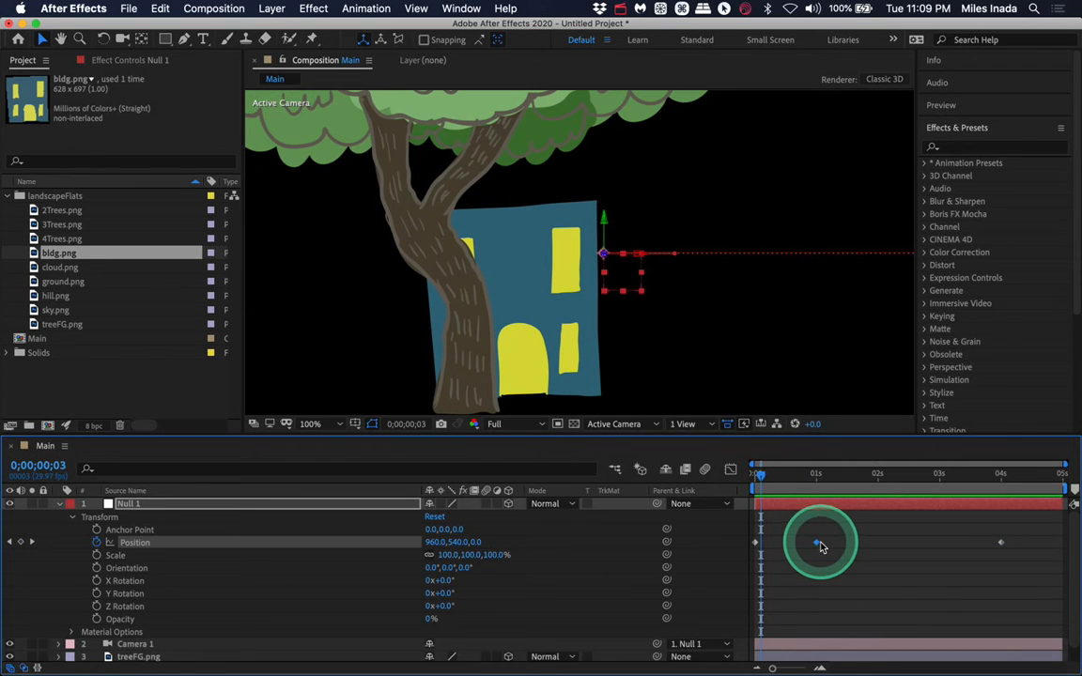
{"action": "key", "text": "Delete"}
- Preview the animation from the start and jump near the end keyframe
{"action": "left_click", "coordinate": [756, 475]}
{"action": "key", "text": "space"}
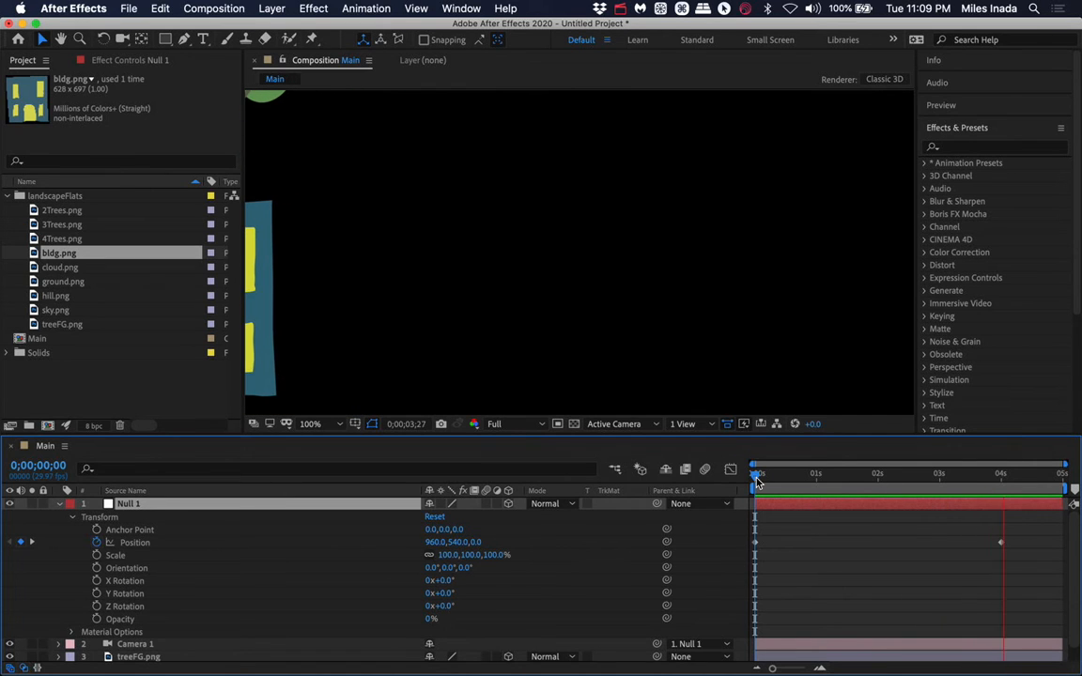
{"action": "left_click", "coordinate": [1020, 475]}
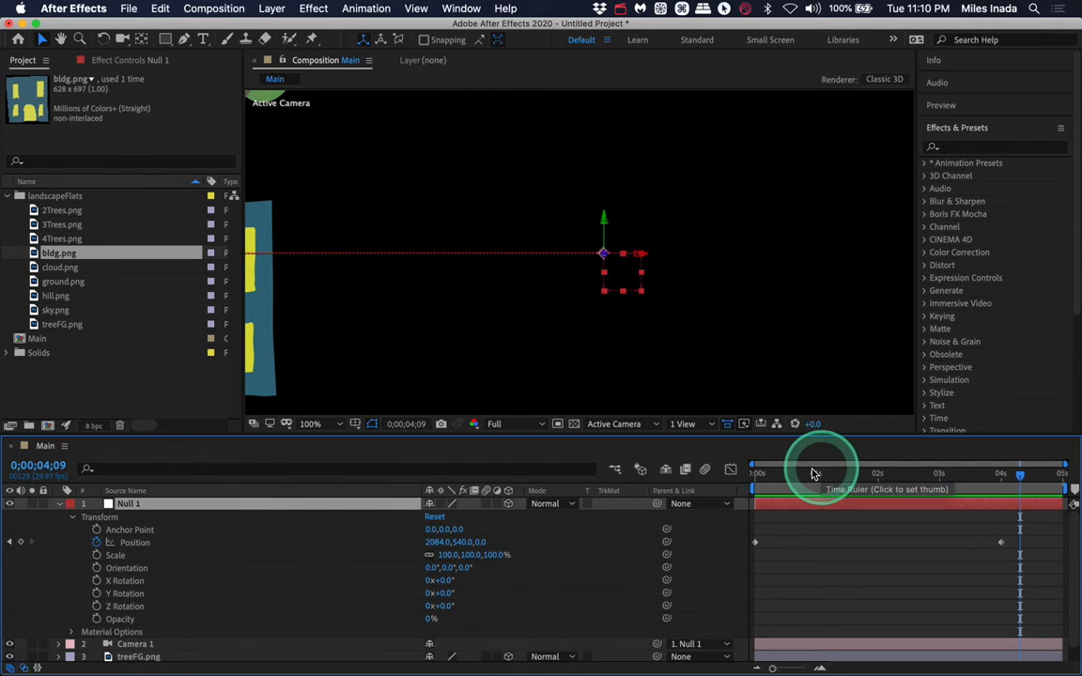
- Switch the timeline time display to frame numbers and play the animation again
{"action": "key", "text": "super"}
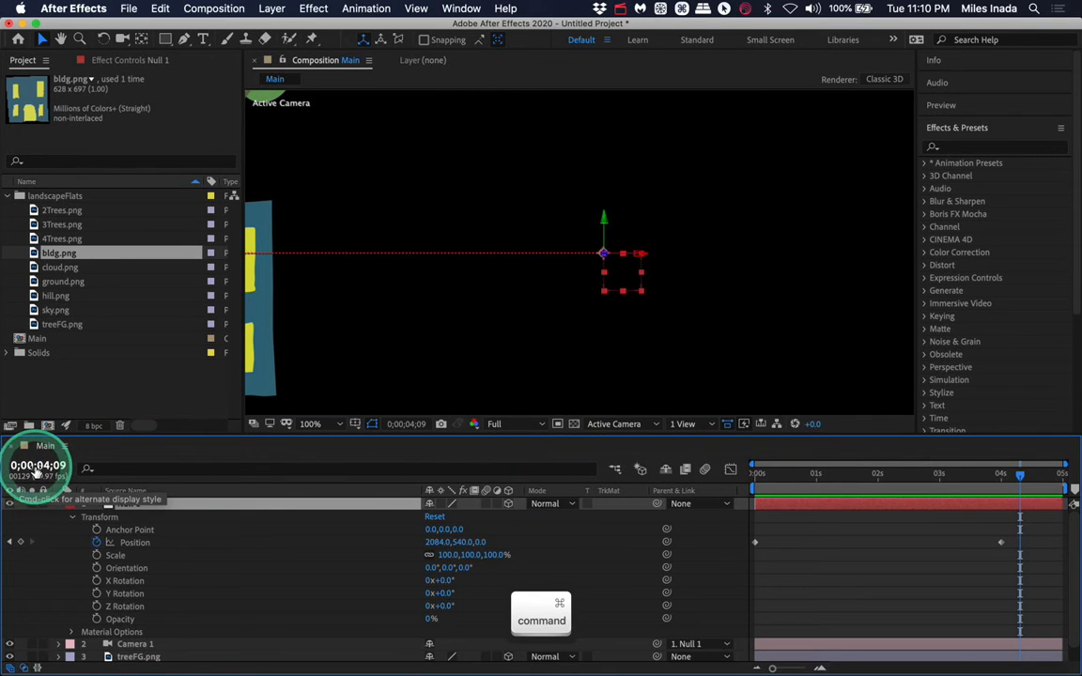
{"action": "left_click", "coordinate": [35, 472], "text": "super"}
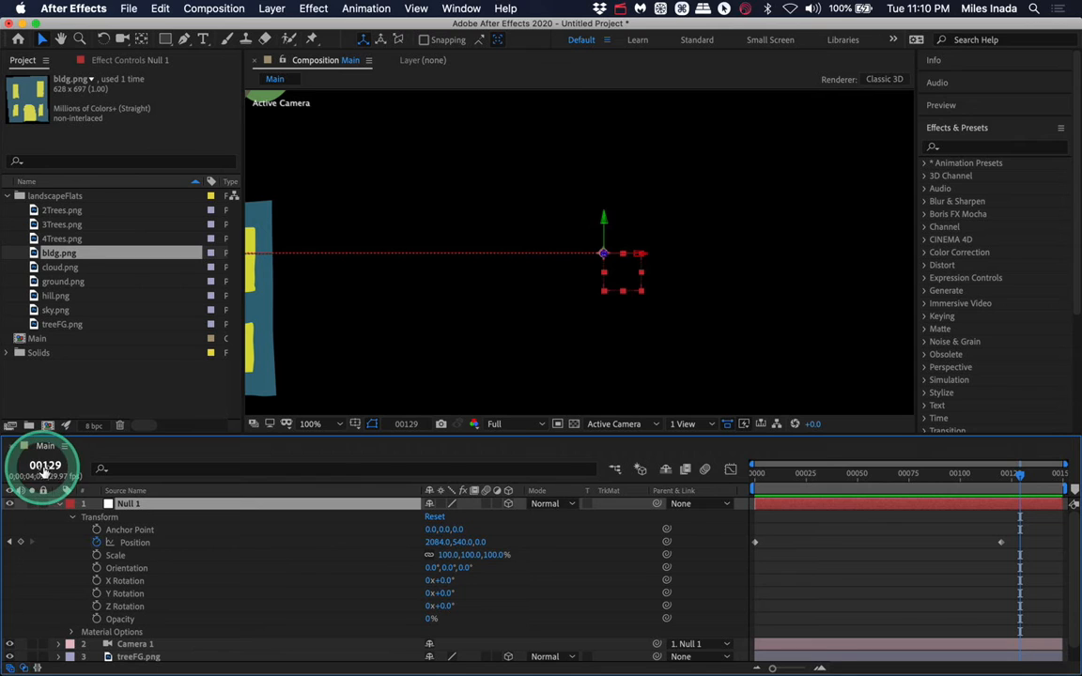
{"action": "left_click", "coordinate": [992, 474]}
{"action": "key", "text": "space"}
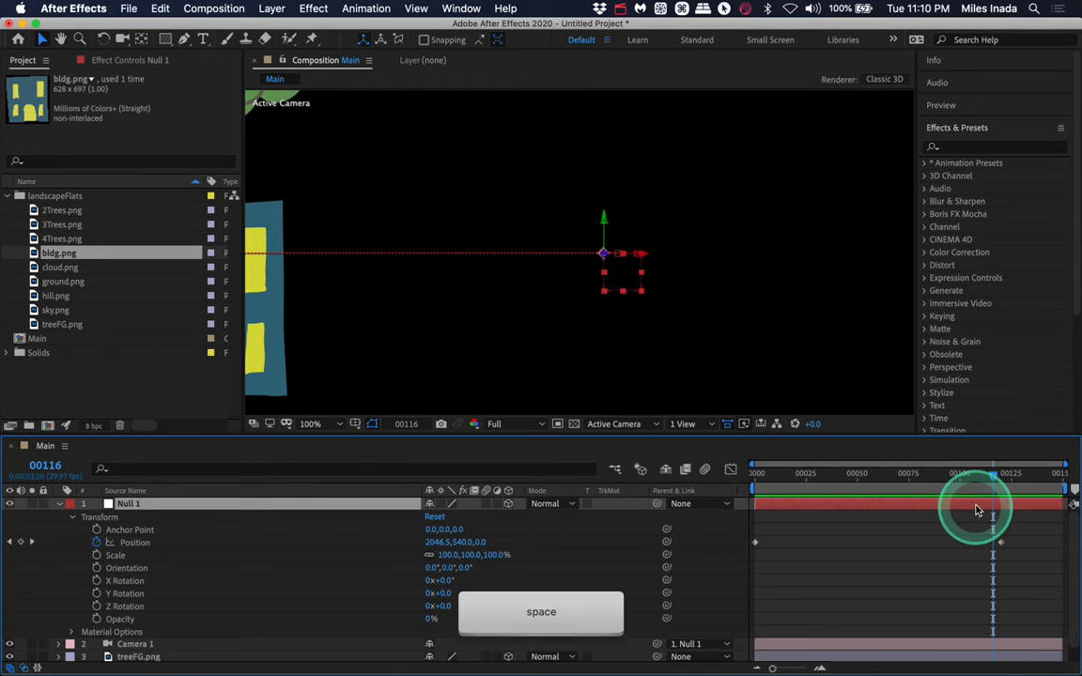
- Move Null 1's last Position keyframe to the end of the timeline
{"action": "left_click", "coordinate": [991, 479]}
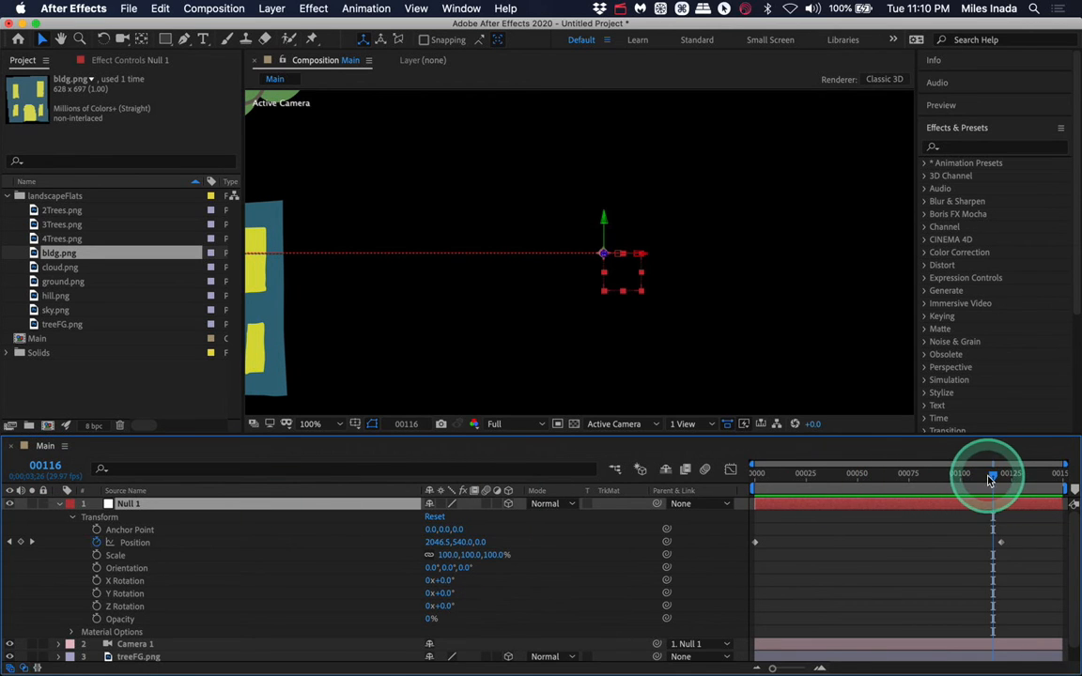
{"action": "left_click_drag", "start_coordinate": [1018, 555], "coordinate": [1059, 549]}
{"action": "right_click", "coordinate": [1004, 543]}
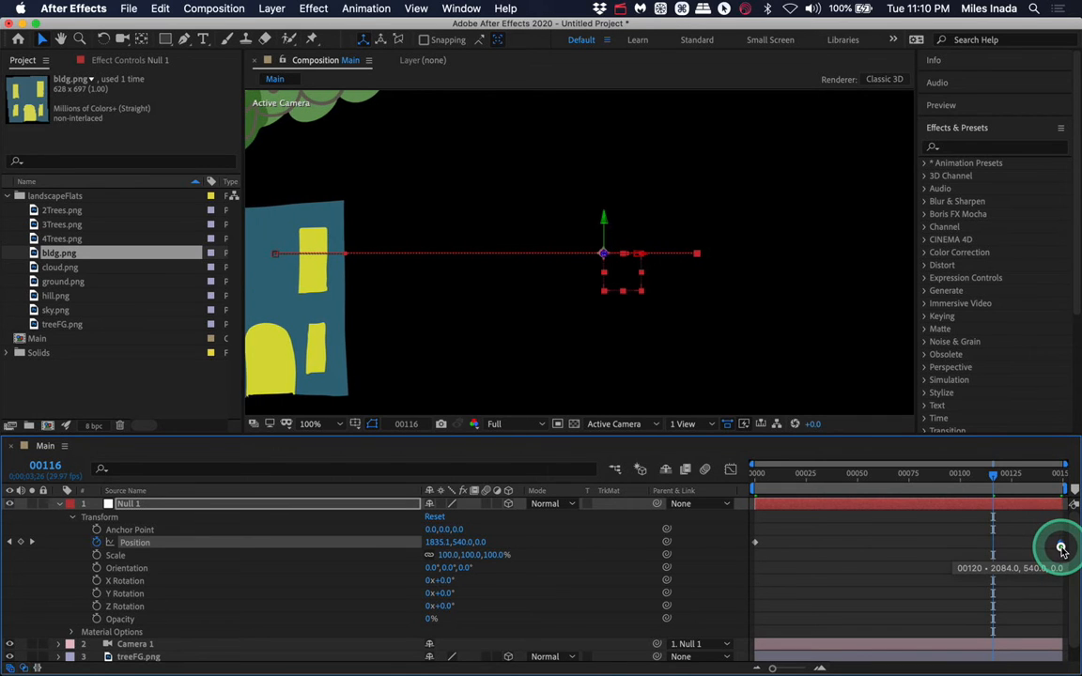
- Return to the start and preview the camera pan
{"action": "left_click", "coordinate": [750, 469]}
{"action": "key", "text": "space"}
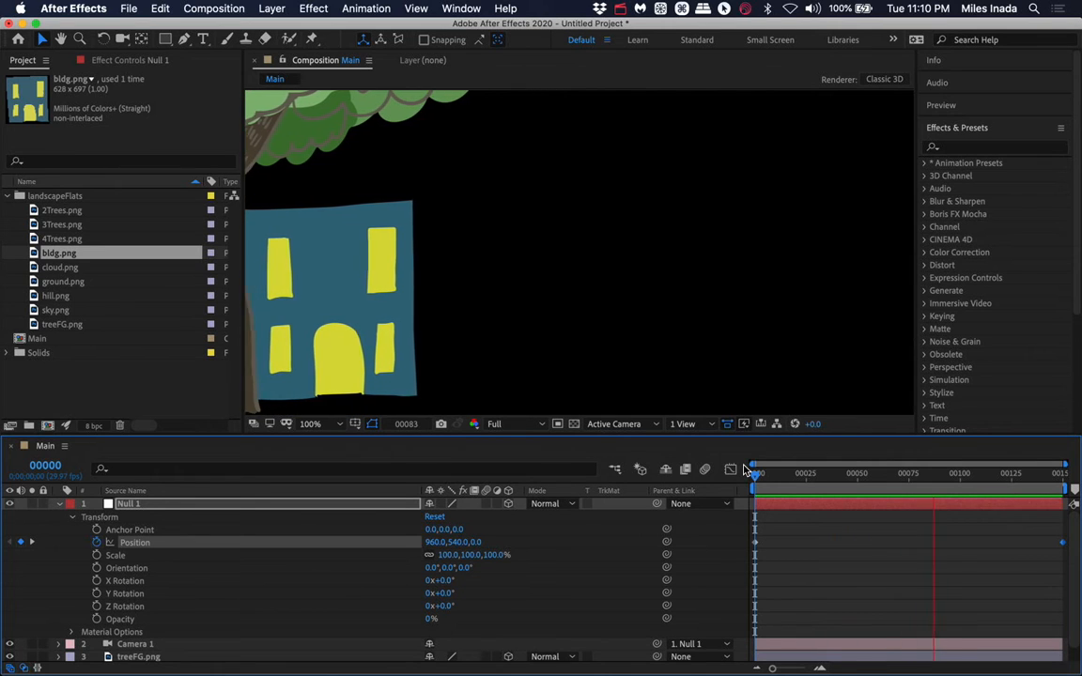
{"action": "key", "text": "space"}
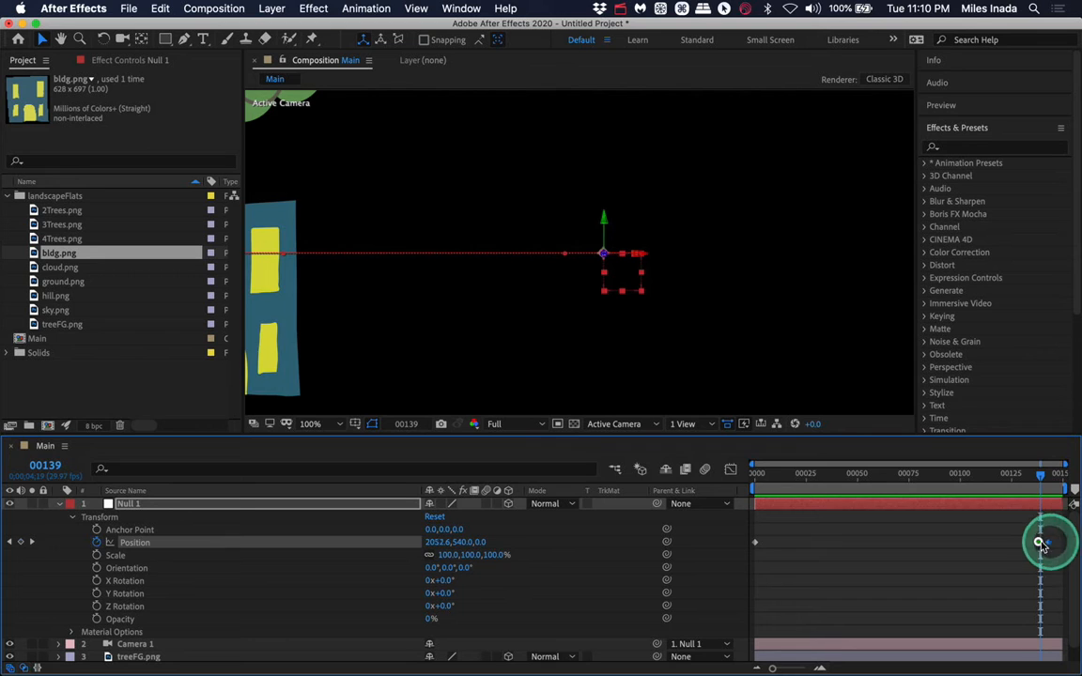
- Move Null 1's last Position keyframe earlier, to about frame 45
{"action": "left_click_drag", "start_coordinate": [1039, 542], "coordinate": [931, 548]}
{"action": "left_click_drag", "start_coordinate": [857, 544], "coordinate": [843, 542]}
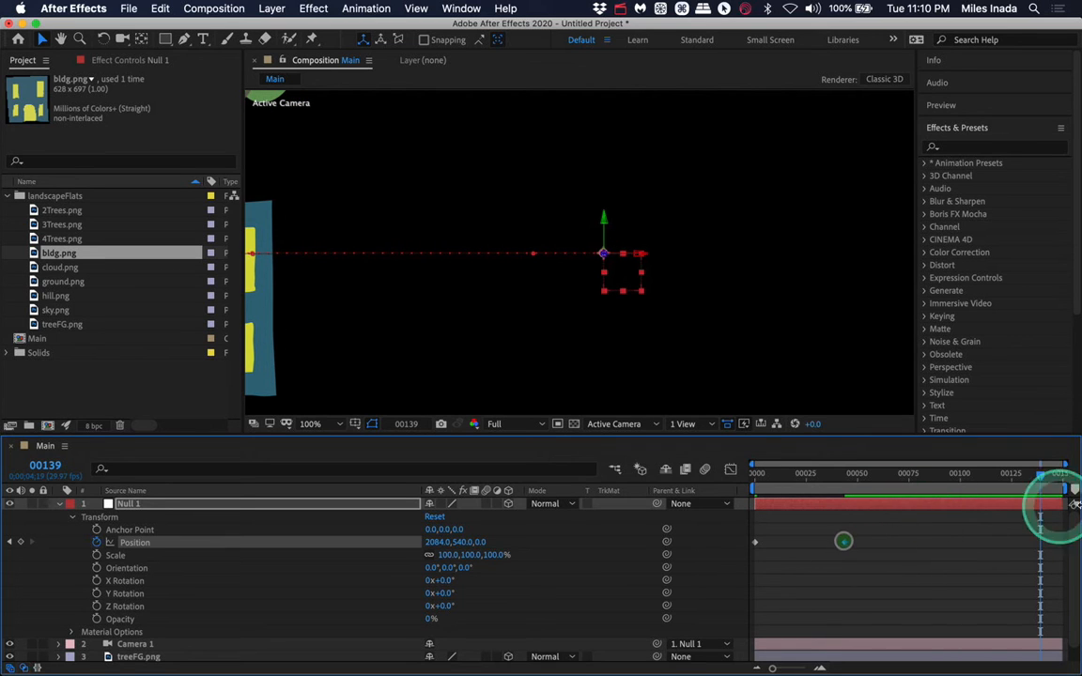
- Return to the start and preview the faster camera pan
{"action": "left_click_drag", "start_coordinate": [1044, 473], "coordinate": [1011, 472]}
{"action": "left_click_drag", "start_coordinate": [920, 492], "coordinate": [756, 490]}
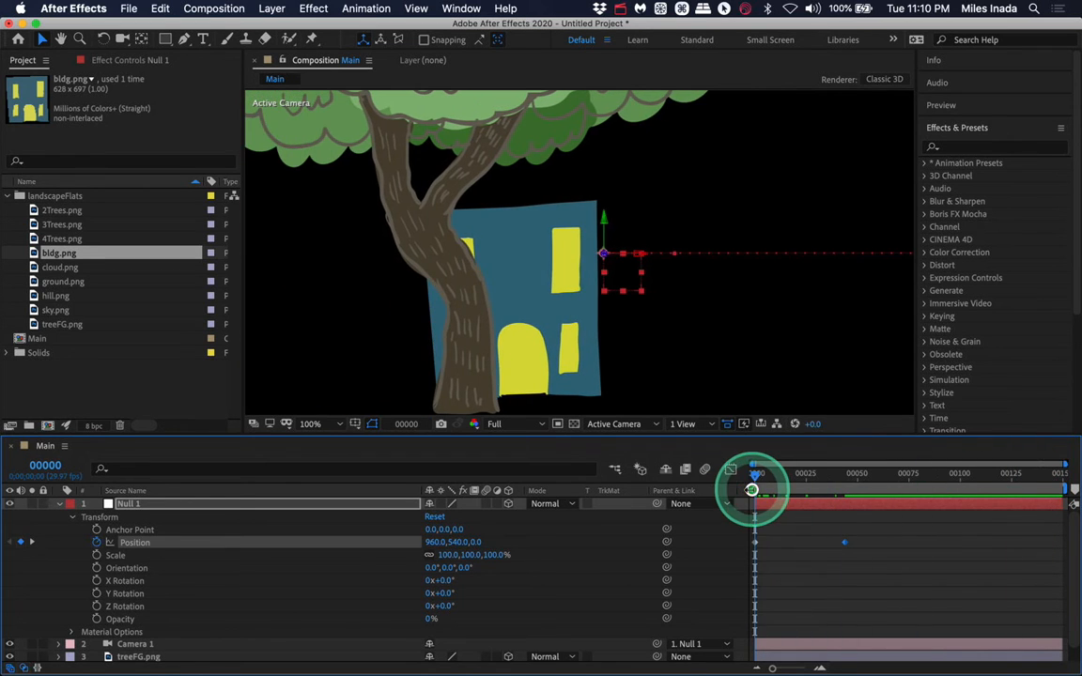
{"action": "key", "text": "space"}
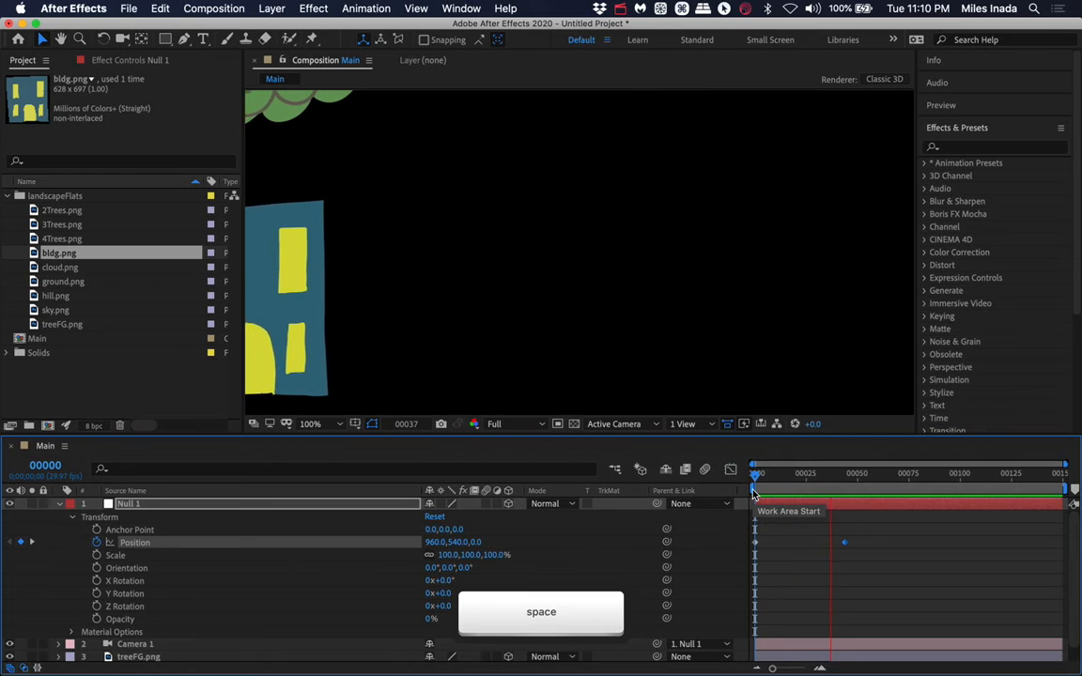
{"action": "left_click", "coordinate": [908, 553]}
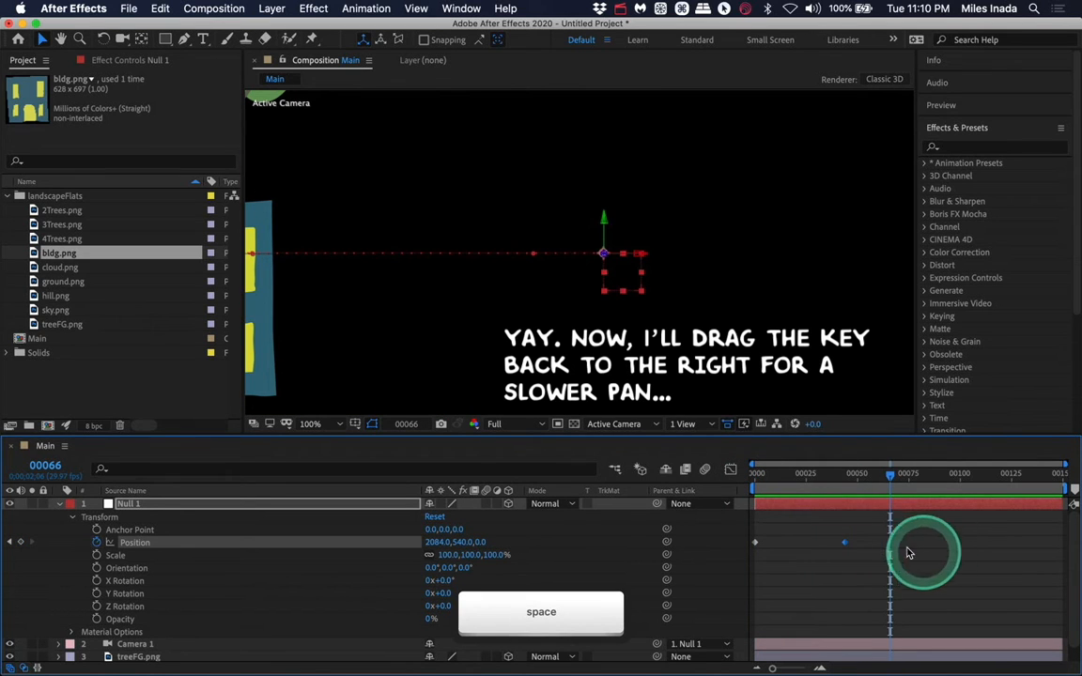
- Move the last Position keyframe back to the end of the timeline for a slower pan and return to the start
{"action": "left_click_drag", "start_coordinate": [846, 546], "coordinate": [1062, 559]}
{"action": "left_click_drag", "start_coordinate": [889, 473], "coordinate": [743, 474]}
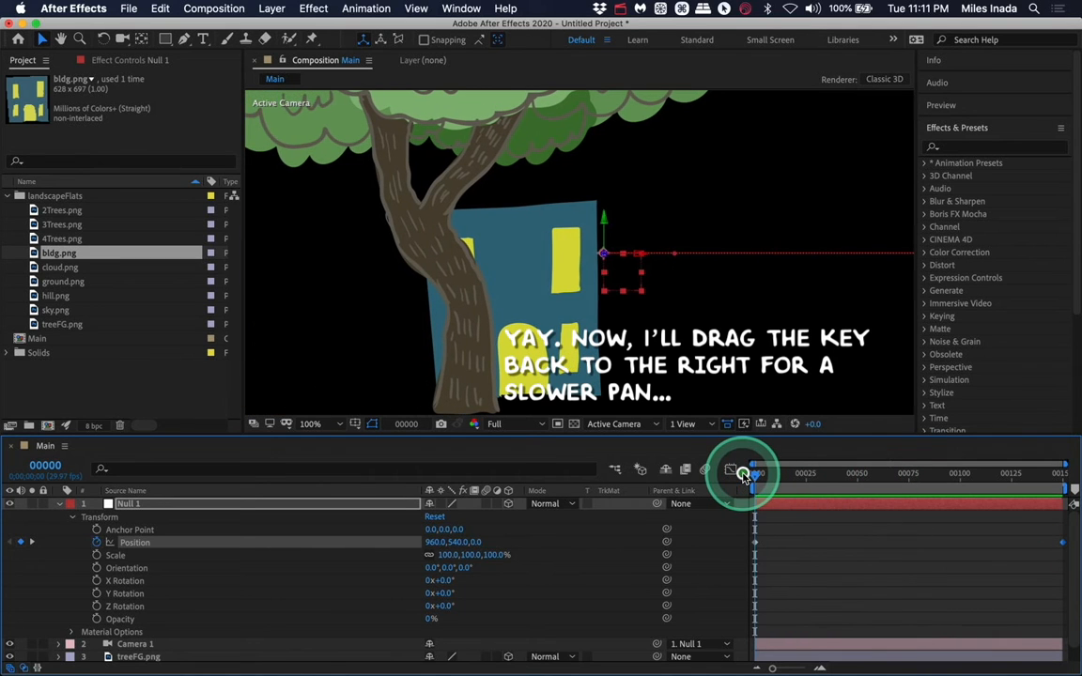
{"action": "key", "text": "space"}
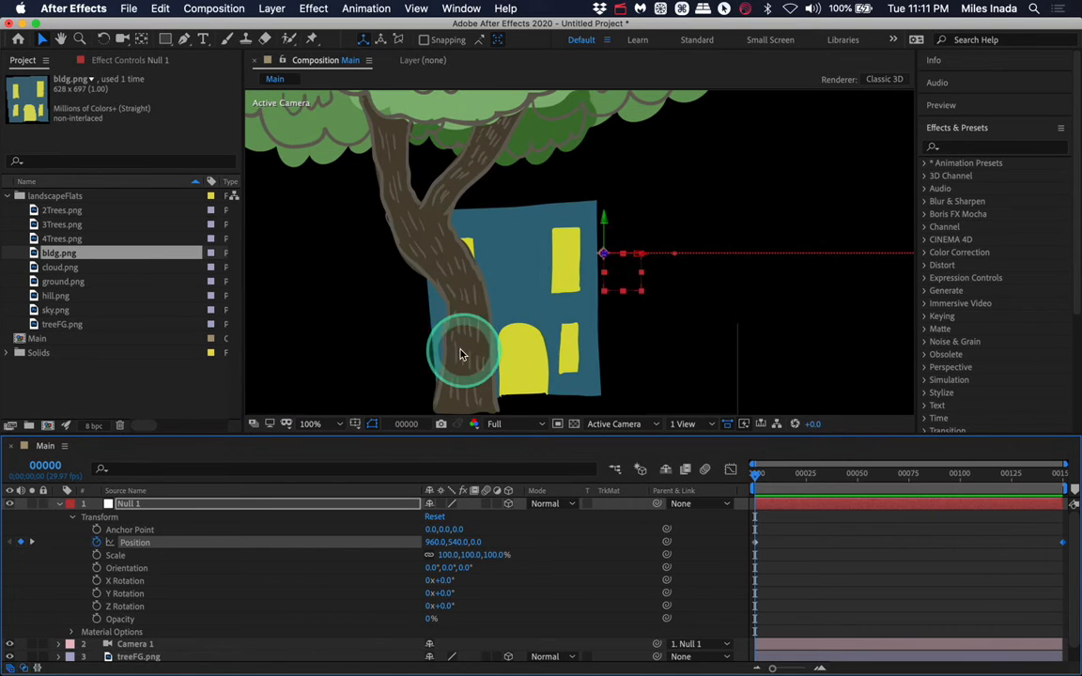
- Add hill.png to the composition below bldg.png and make it a 3D layer
{"action": "left_click", "coordinate": [459, 351]}
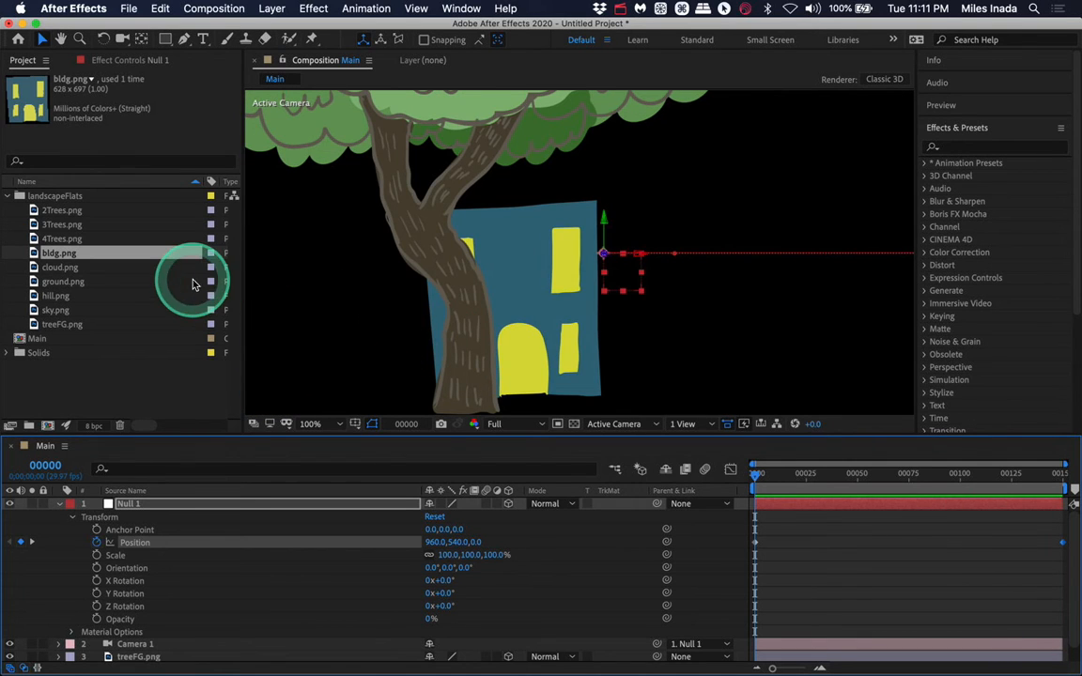
{"action": "left_click", "coordinate": [58, 298]}
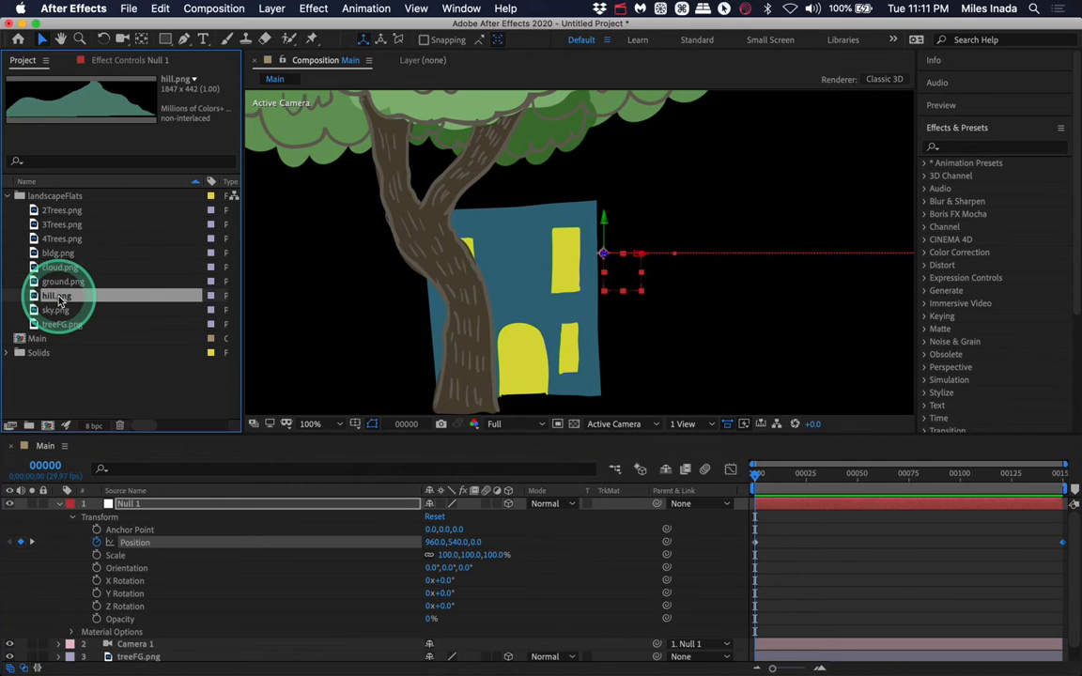
{"action": "left_click", "coordinate": [60, 503]}
{"action": "left_click_drag", "start_coordinate": [59, 298], "coordinate": [132, 554]}
{"action": "left_click", "coordinate": [508, 554]}
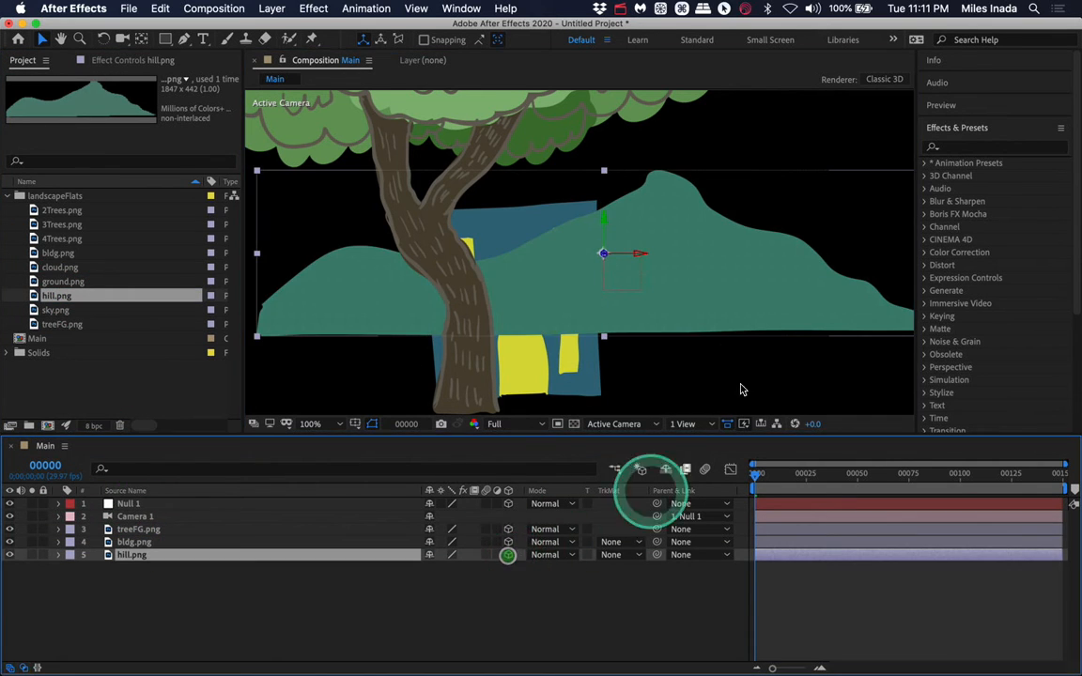
- Lower the hill and push it back in depth, to a position of 960, 706, 2429
{"action": "left_click_drag", "start_coordinate": [604, 221], "coordinate": [600, 280]}
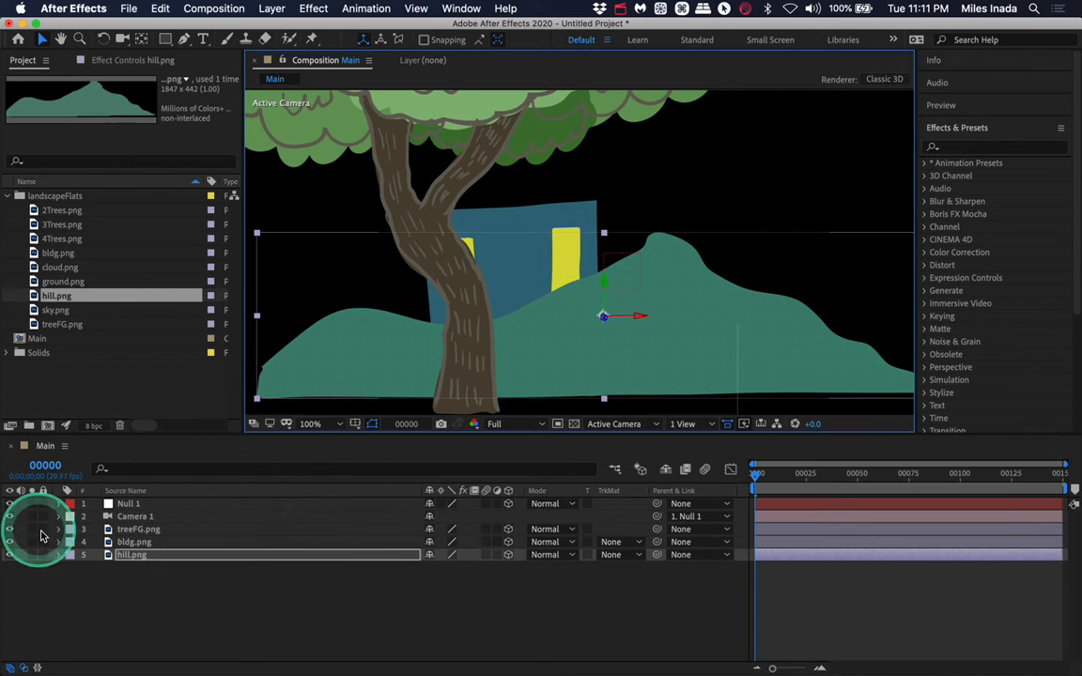
{"action": "left_click_drag", "start_coordinate": [604, 319], "coordinate": [816, 3]}
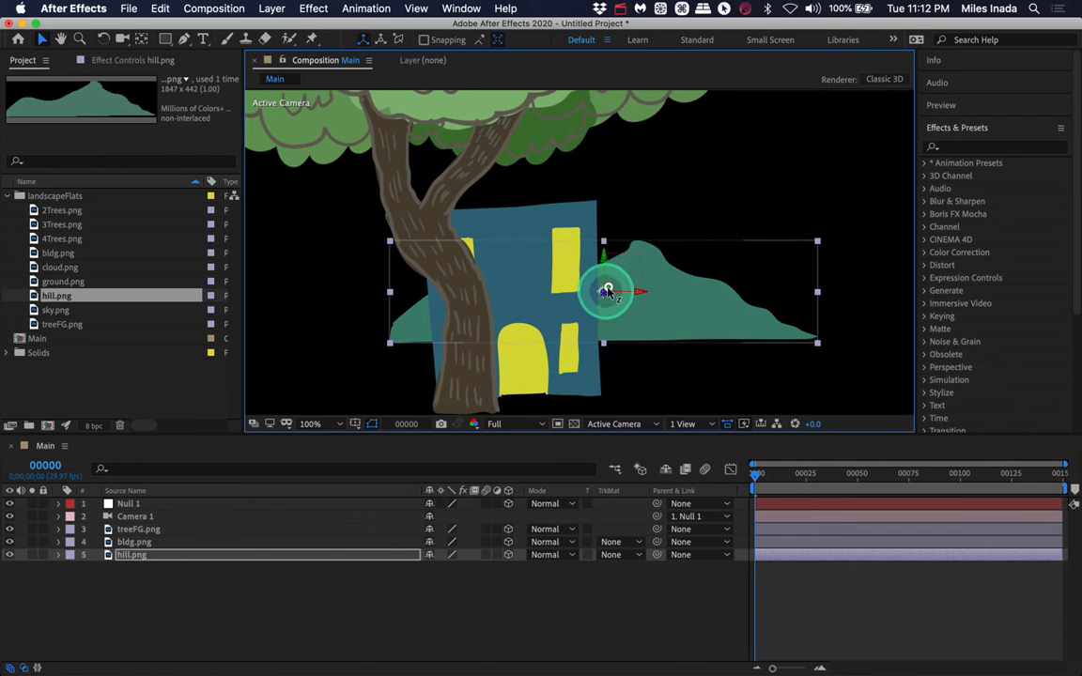
{"action": "left_click_drag", "start_coordinate": [608, 291], "coordinate": [644, 224]}
{"action": "left_click", "coordinate": [58, 555]}
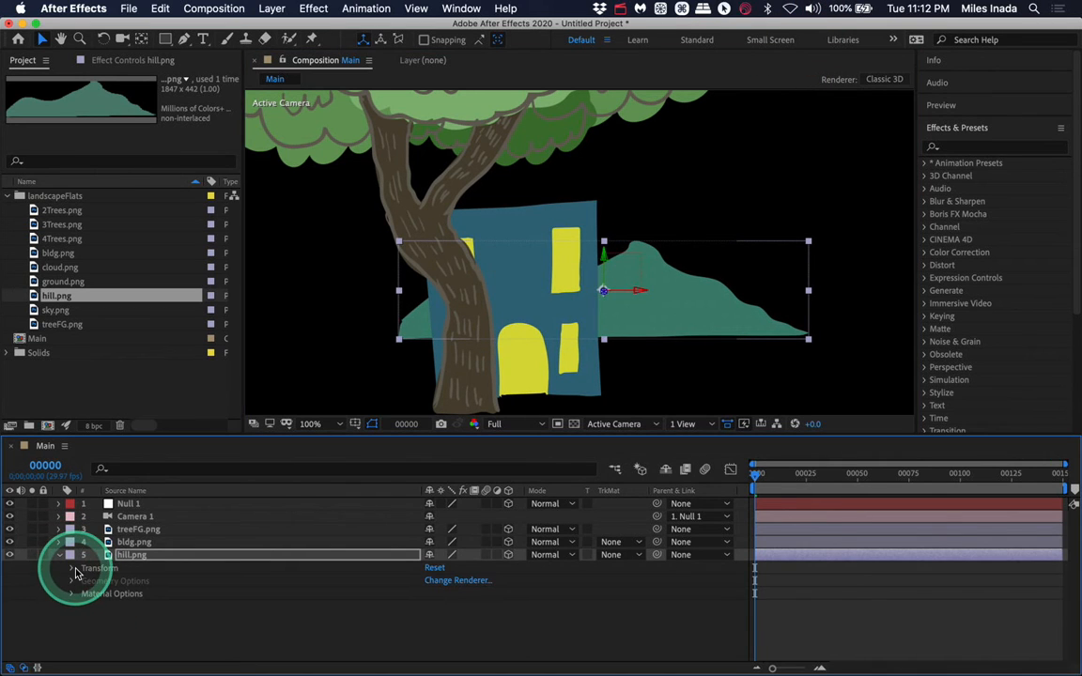
{"action": "left_click", "coordinate": [72, 569]}
{"action": "left_click_drag", "start_coordinate": [485, 578], "coordinate": [877, 534]}
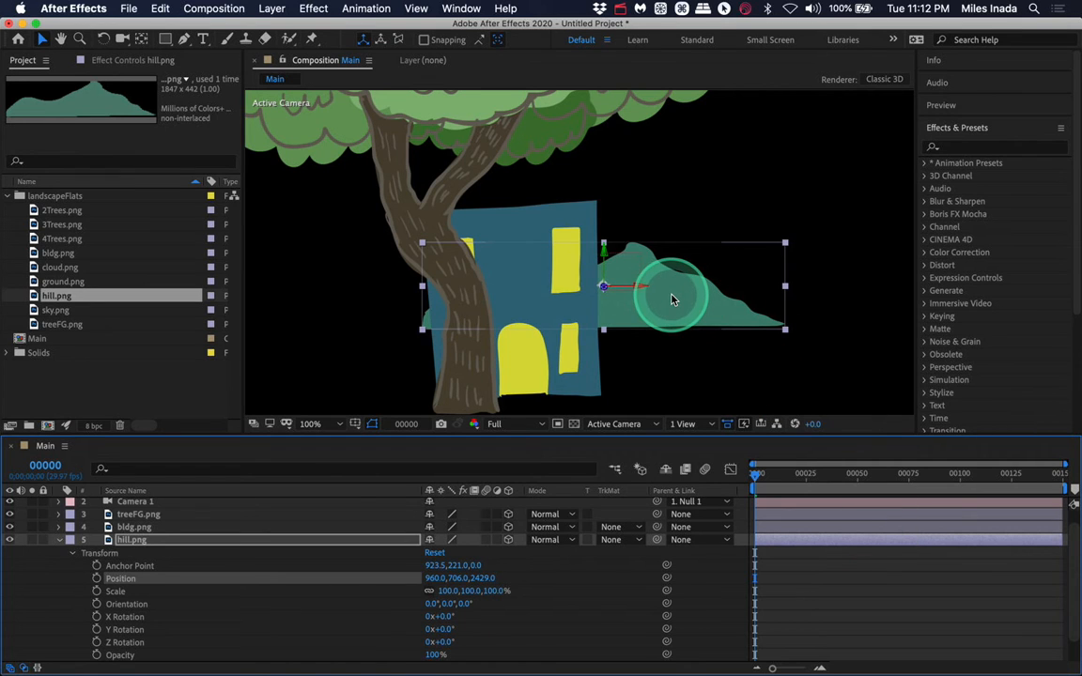
- Scale the hill layer to 174%
{"action": "left_click", "coordinate": [448, 591]}
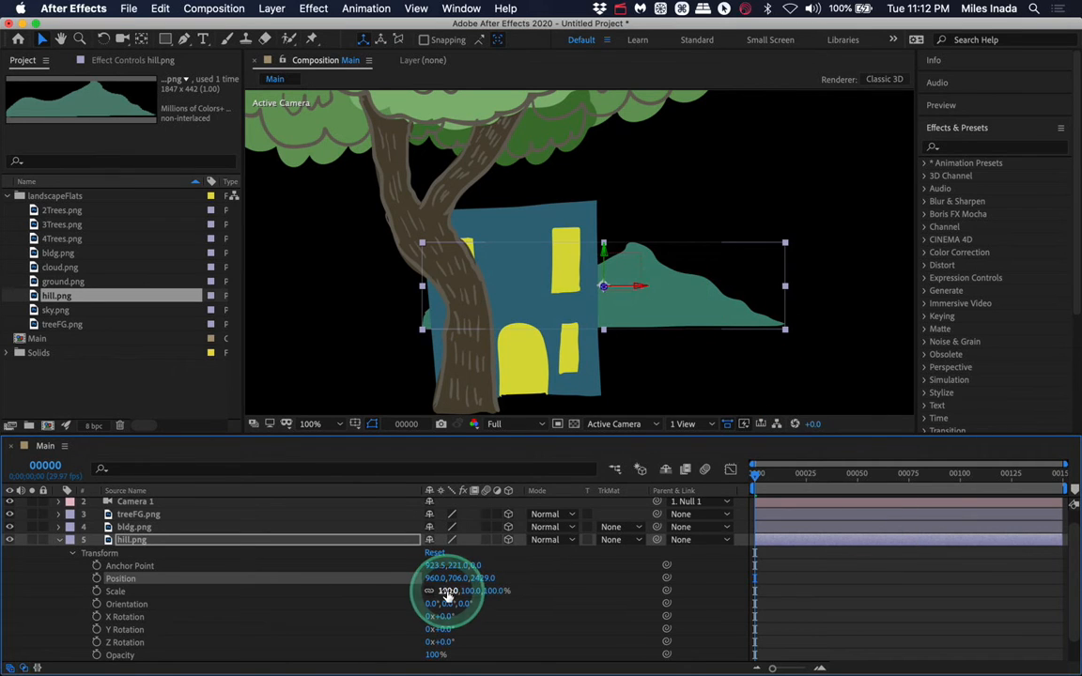
{"action": "left_click", "coordinate": [449, 591]}
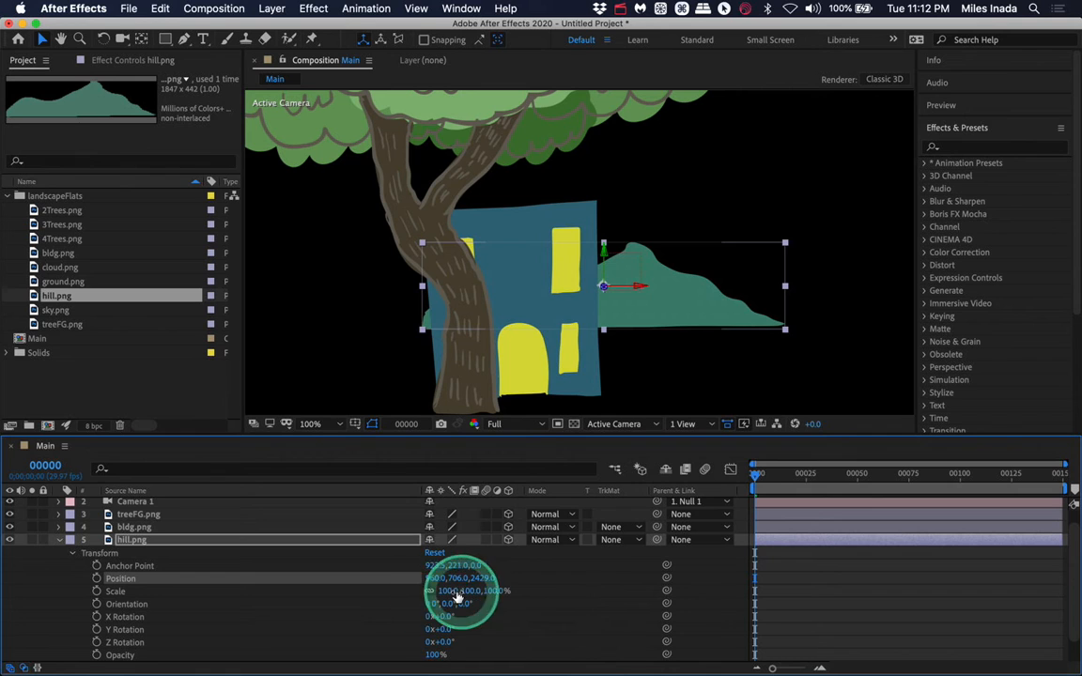
{"action": "left_click_drag", "start_coordinate": [447, 595], "coordinate": [499, 584]}
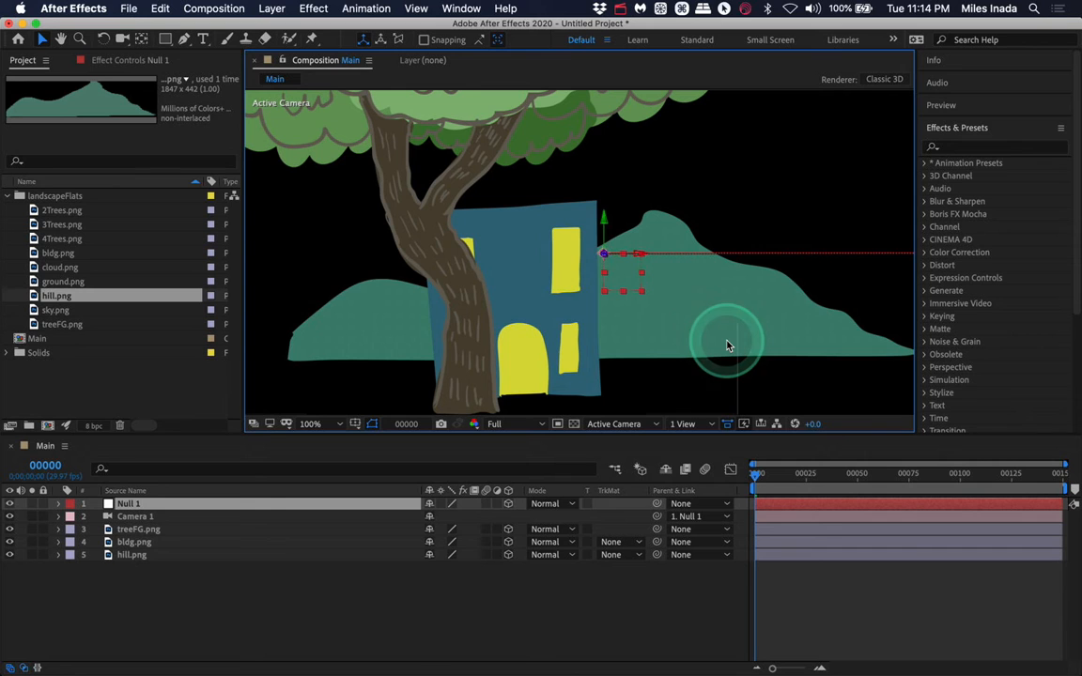
- Preview the camera pan with the hill in the scene
{"action": "key", "text": "space"}
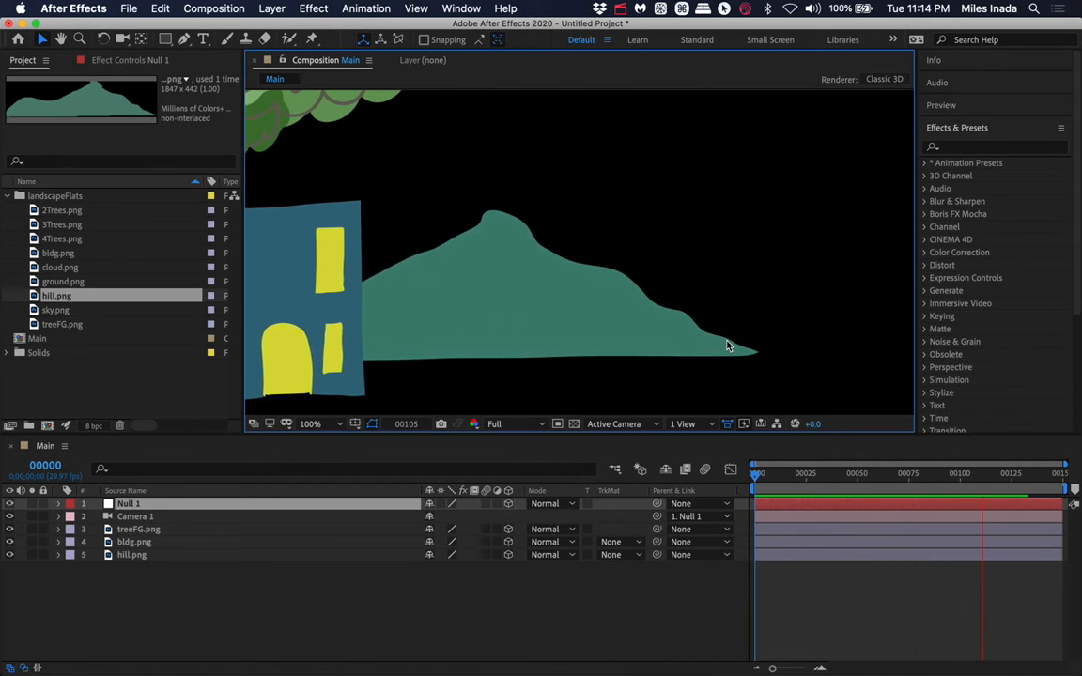
{"action": "left_click", "coordinate": [389, 483]}
{"action": "left_click", "coordinate": [111, 515]}
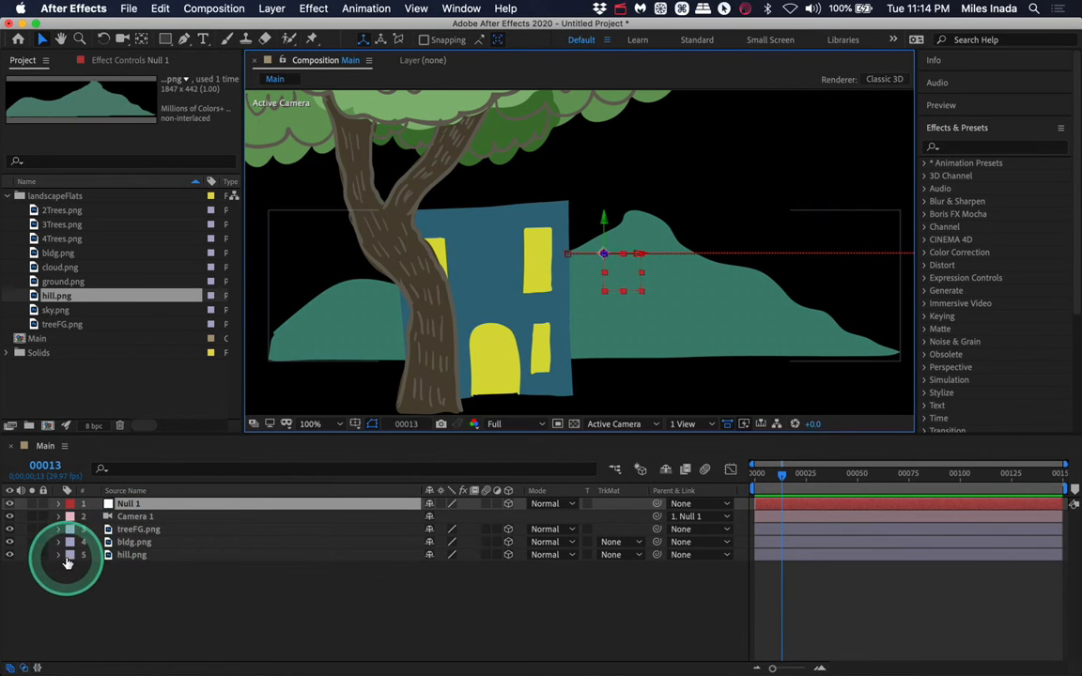
- Push the hill farther back by setting its Z position to 4326
{"action": "left_click", "coordinate": [158, 561]}
{"action": "left_click", "coordinate": [134, 558]}
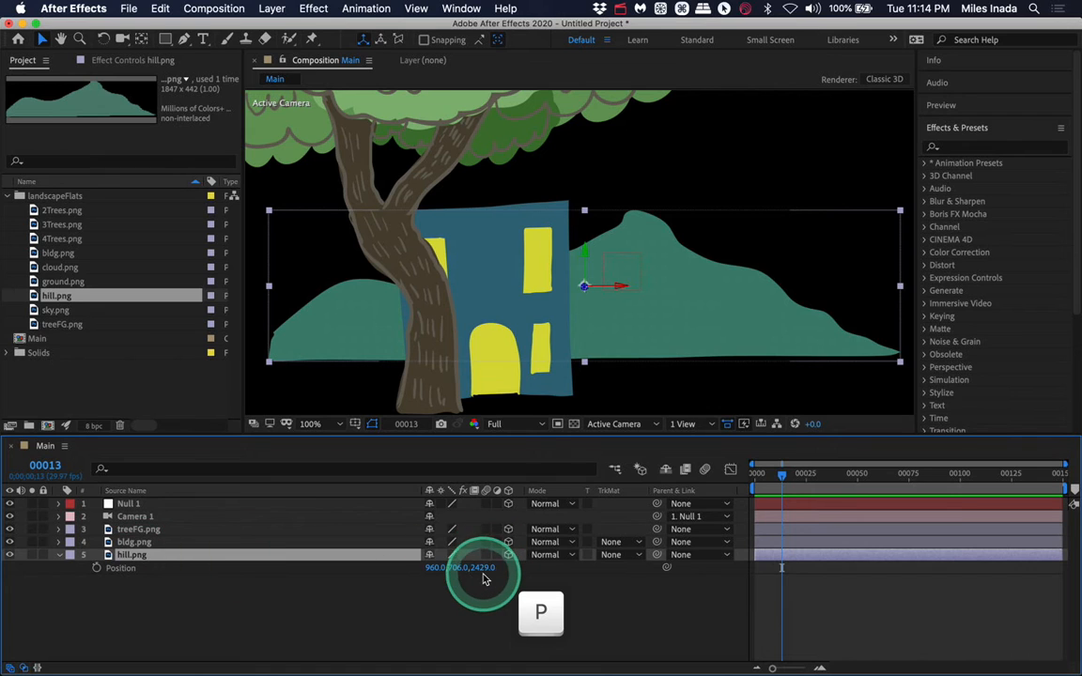
{"action": "left_click_drag", "start_coordinate": [481, 574], "coordinate": [713, 569]}
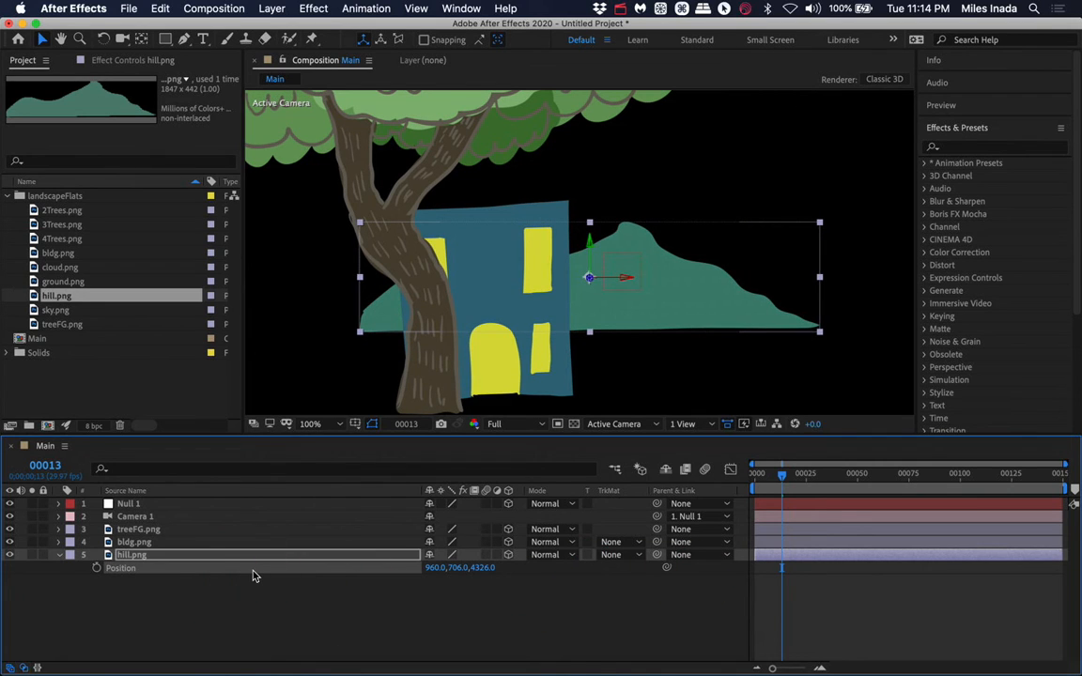
- Scale the hill to 235% and preview the animation from the start
{"action": "key", "text": "s"}
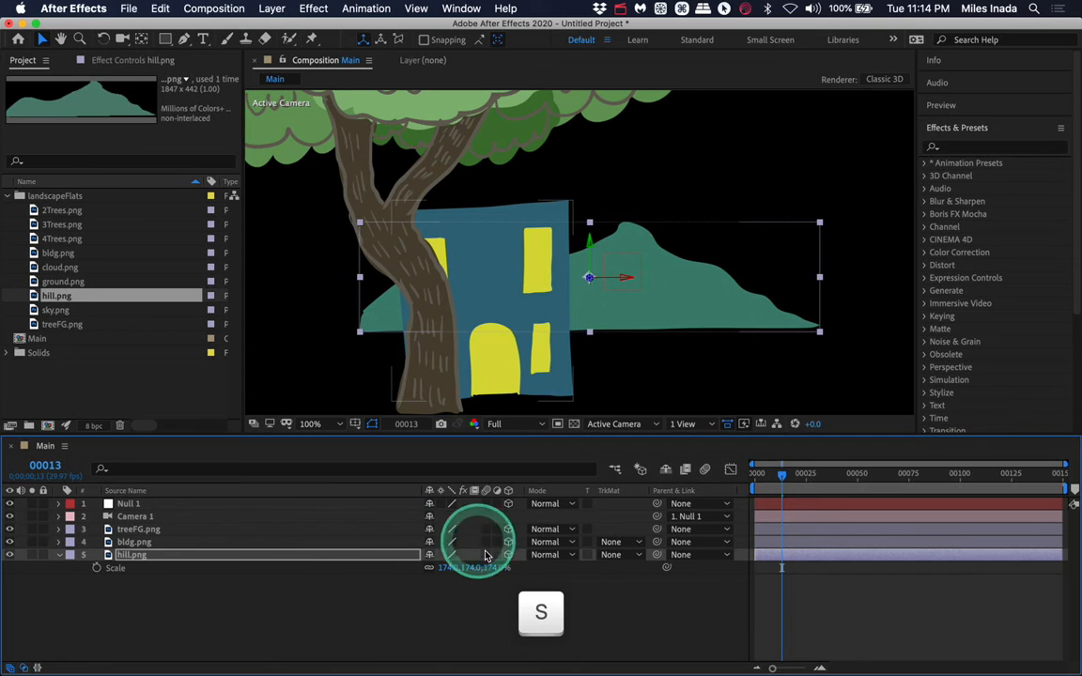
{"action": "left_click_drag", "start_coordinate": [495, 569], "coordinate": [539, 567]}
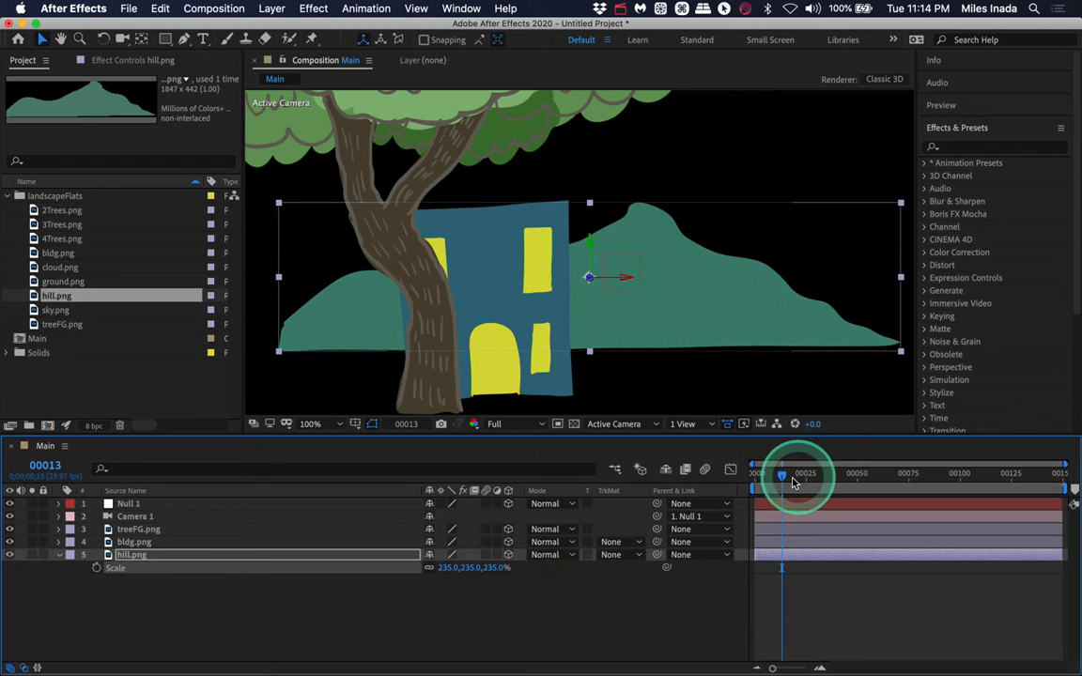
{"action": "left_click_drag", "start_coordinate": [788, 474], "coordinate": [751, 480]}
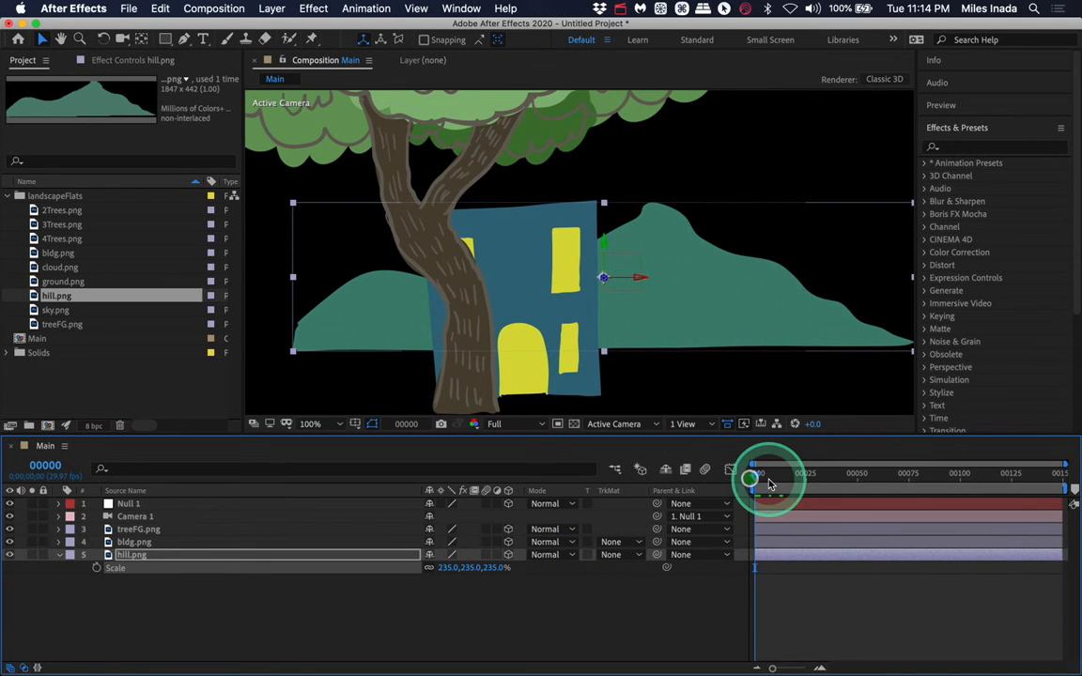
{"action": "key", "text": "space"}
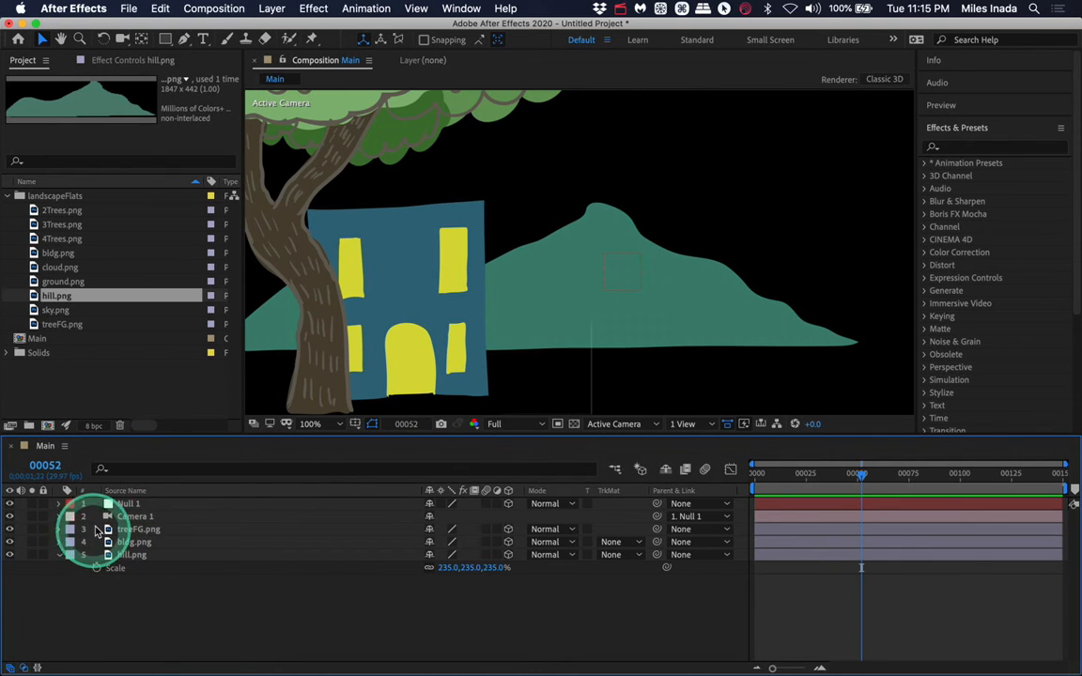
- Duplicate the treeFG.png layer and move the copy to the right side of the scene
{"action": "left_click", "coordinate": [142, 531]}
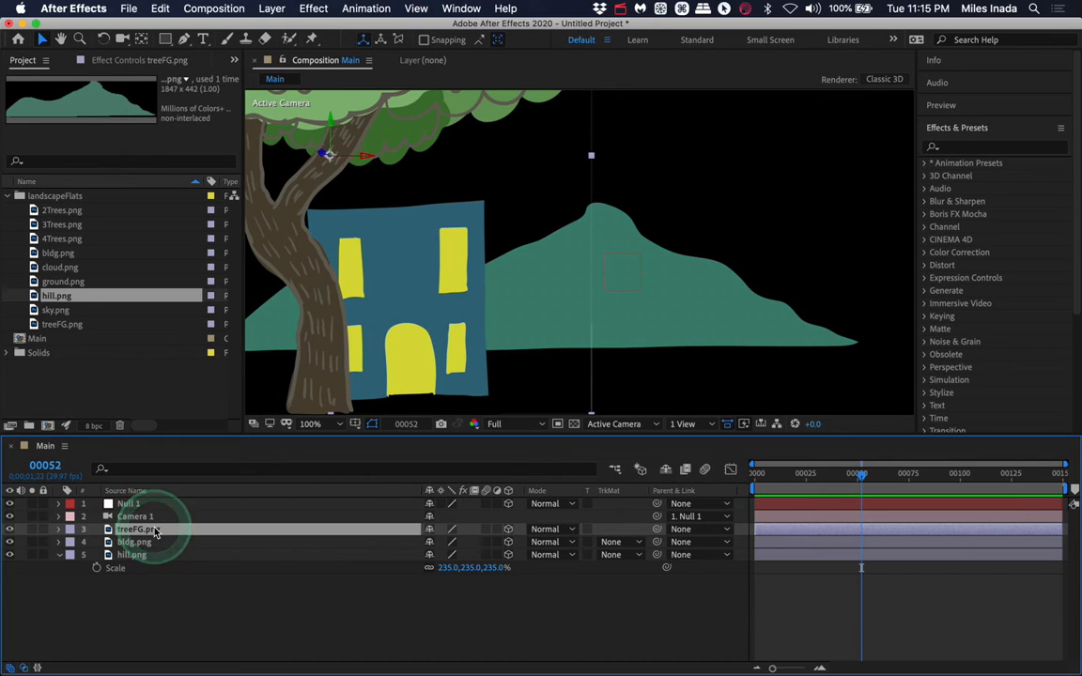
{"action": "left_click", "coordinate": [156, 532]}
{"action": "key", "text": "super+c"}
{"action": "key", "text": "super+v"}
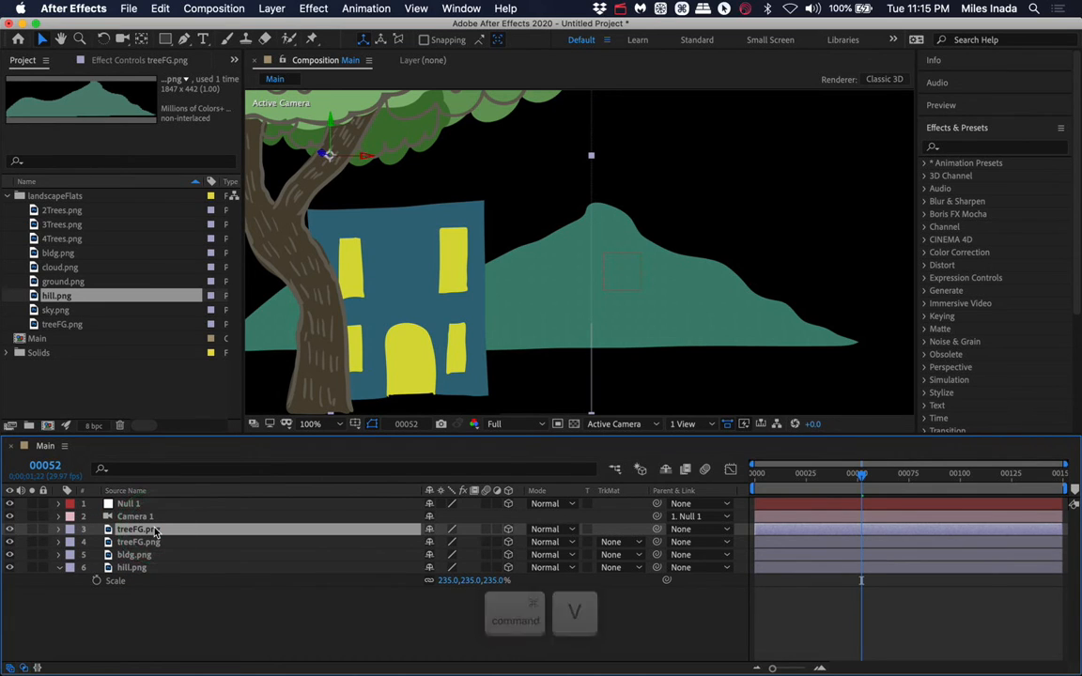
{"action": "left_click_drag", "start_coordinate": [376, 161], "coordinate": [871, 206]}
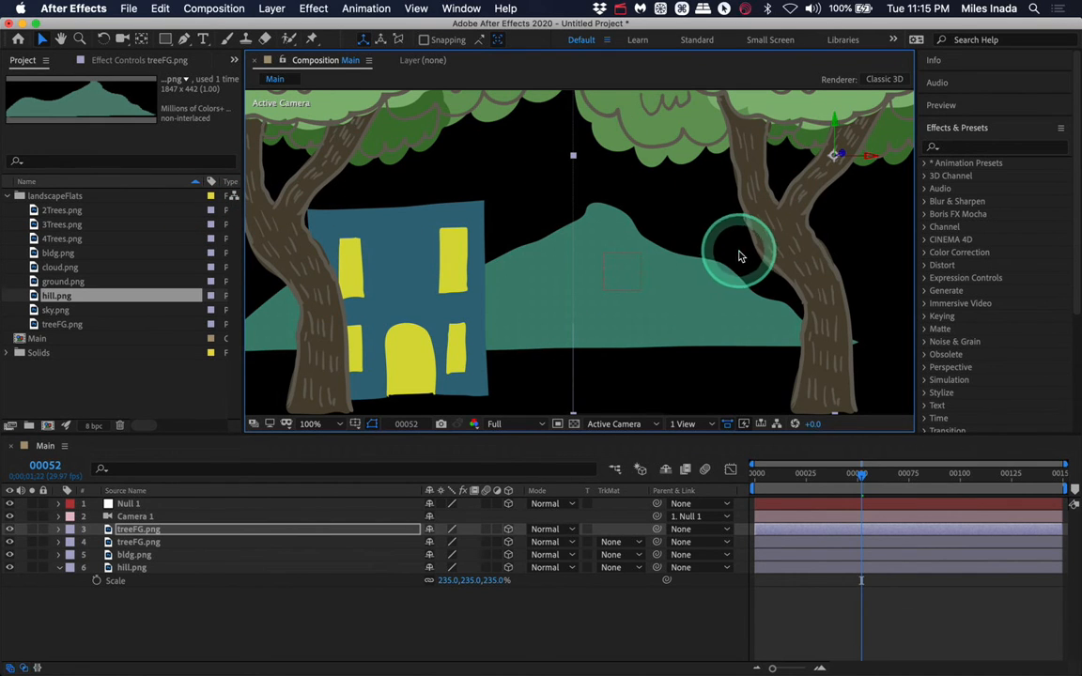
- Try setting the duplicate tree's scale to -100% on all axes, then undo it
{"action": "key", "text": "s"}
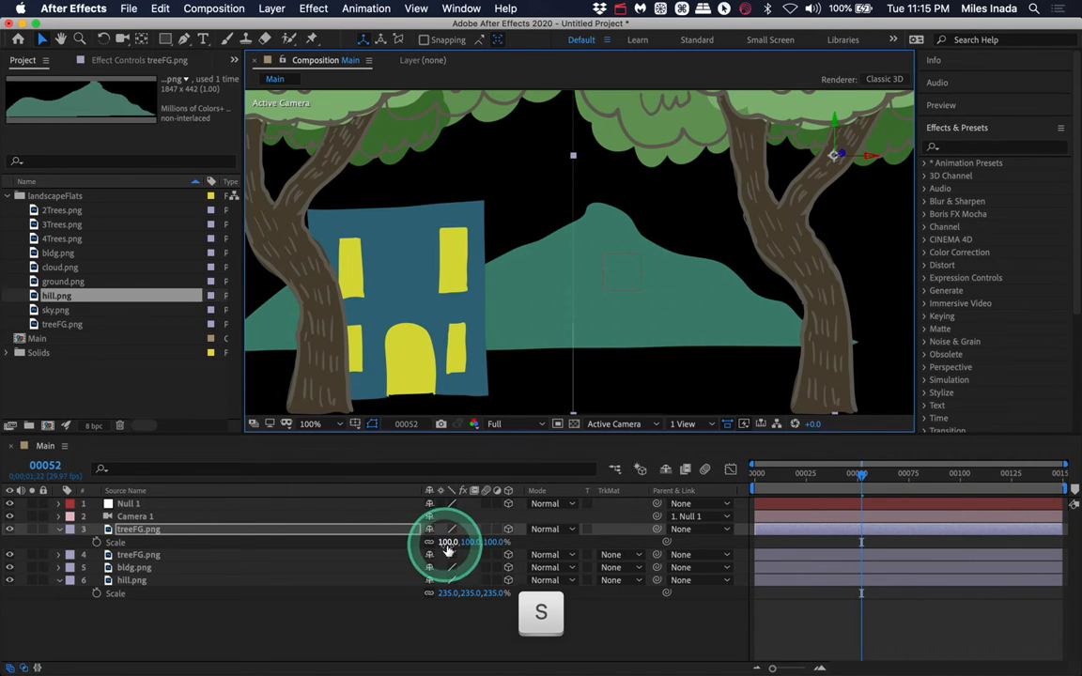
{"action": "left_click", "coordinate": [448, 543]}
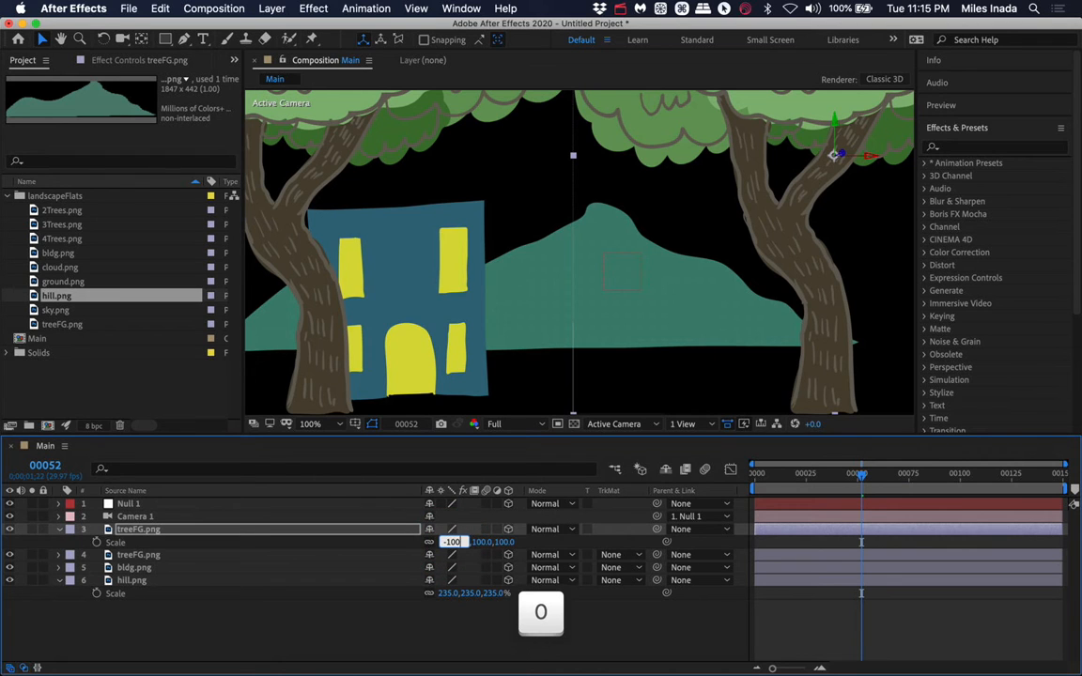
{"action": "key", "text": "Return"}
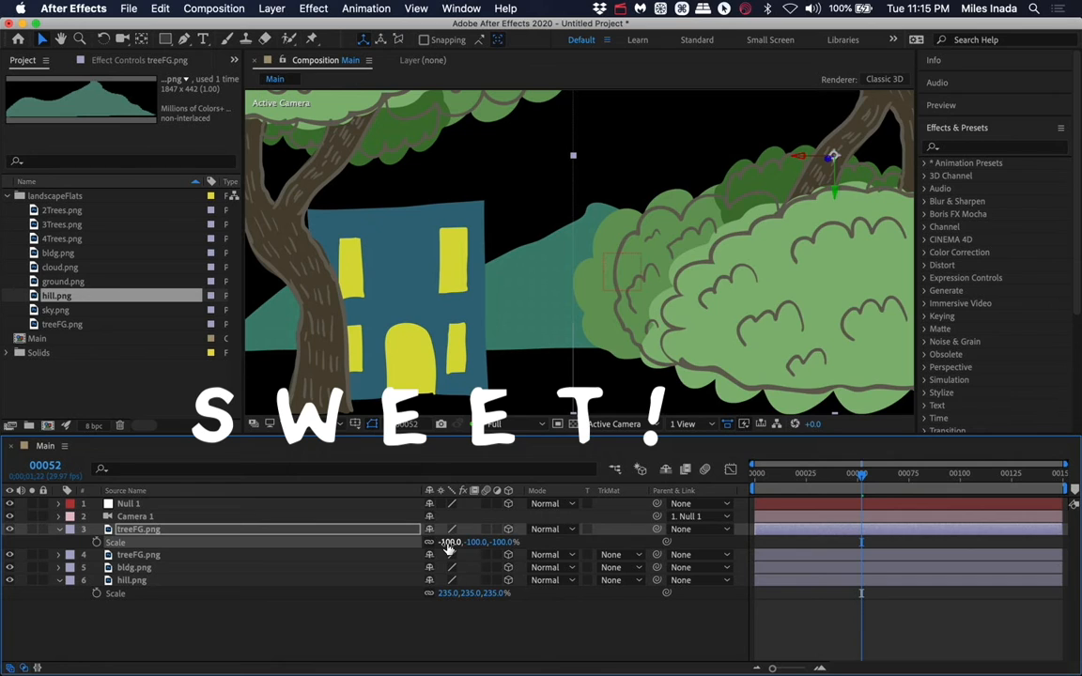
{"action": "key", "text": "super+z"}
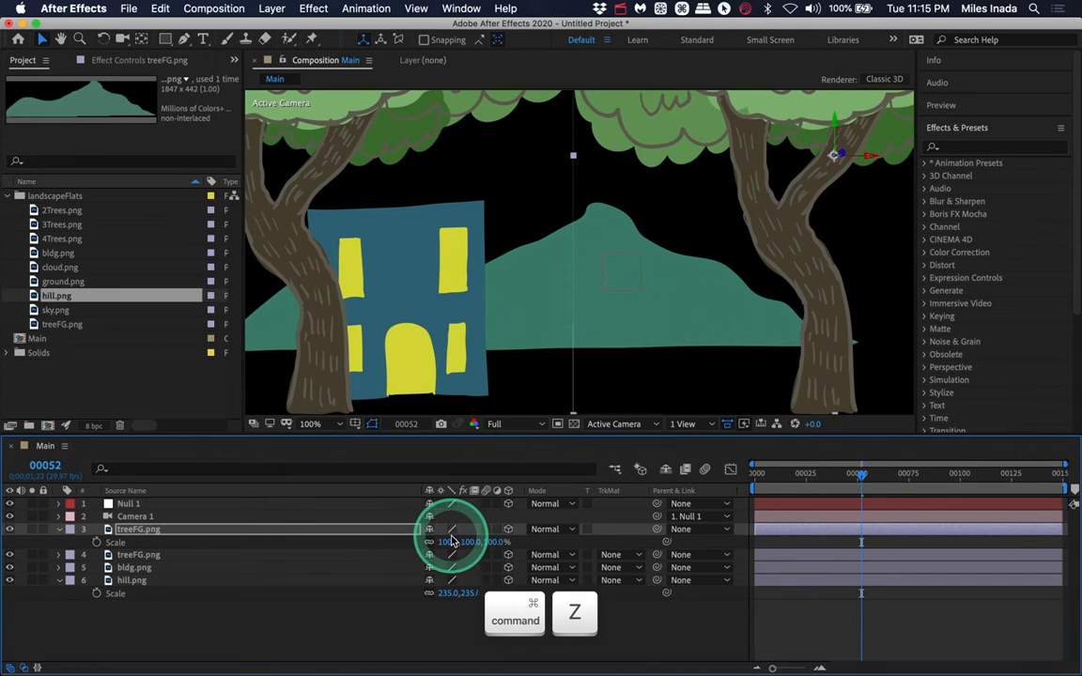
- Flip the duplicate tree horizontally by setting only its X scale to -100%
{"action": "left_click", "coordinate": [449, 542]}
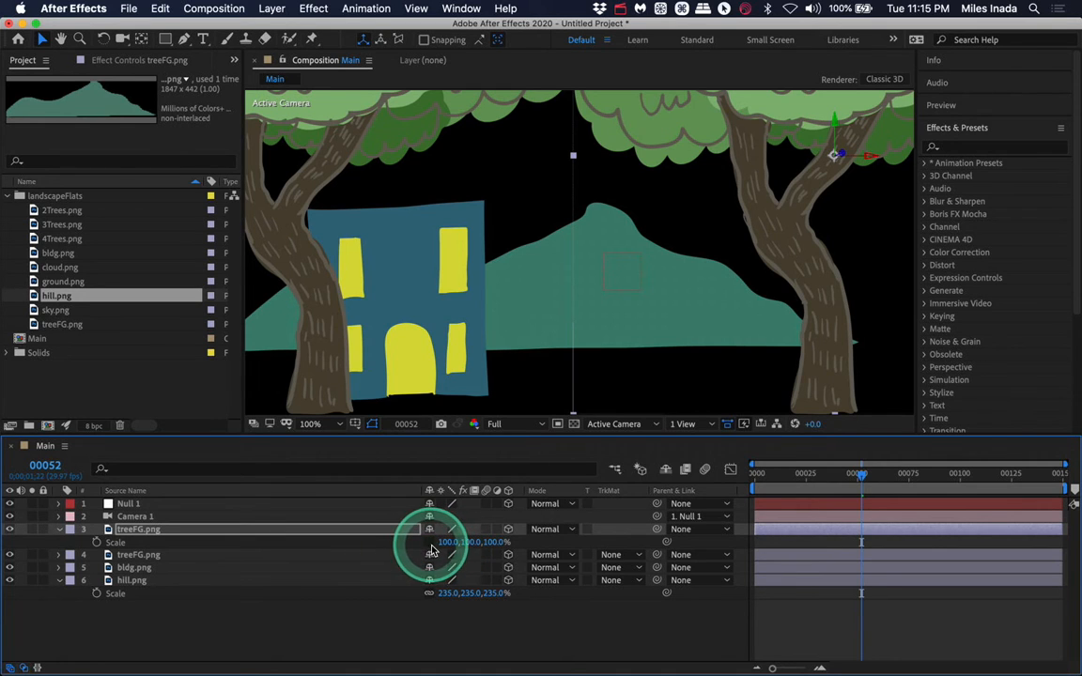
{"action": "left_click", "coordinate": [448, 546]}
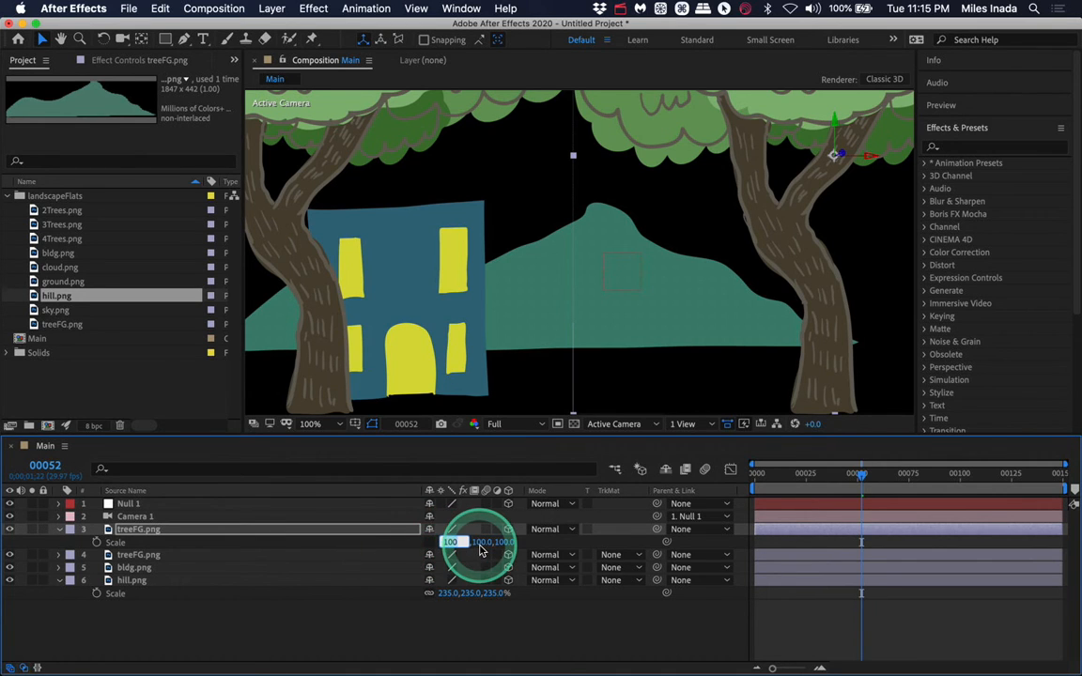
{"action": "type", "text": "-100"}
{"action": "key", "text": "Return"}
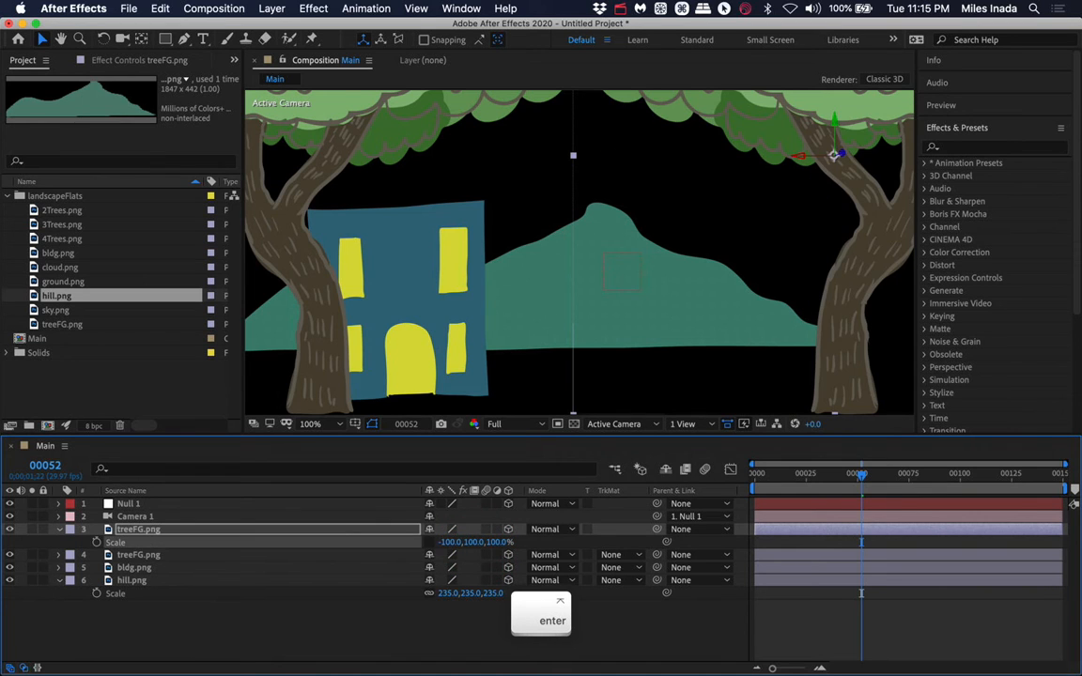
- Move the duplicate tree to Y 314 and Z -493, then preview the animation from the start
{"action": "left_click", "coordinate": [562, 268]}
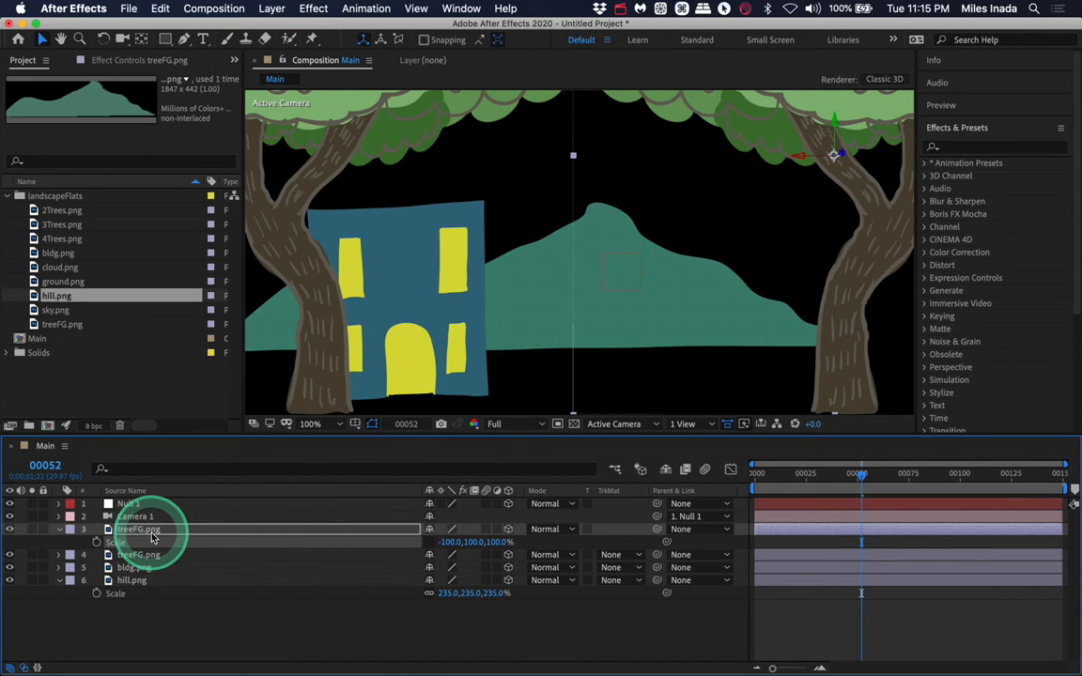
{"action": "key", "text": "p"}
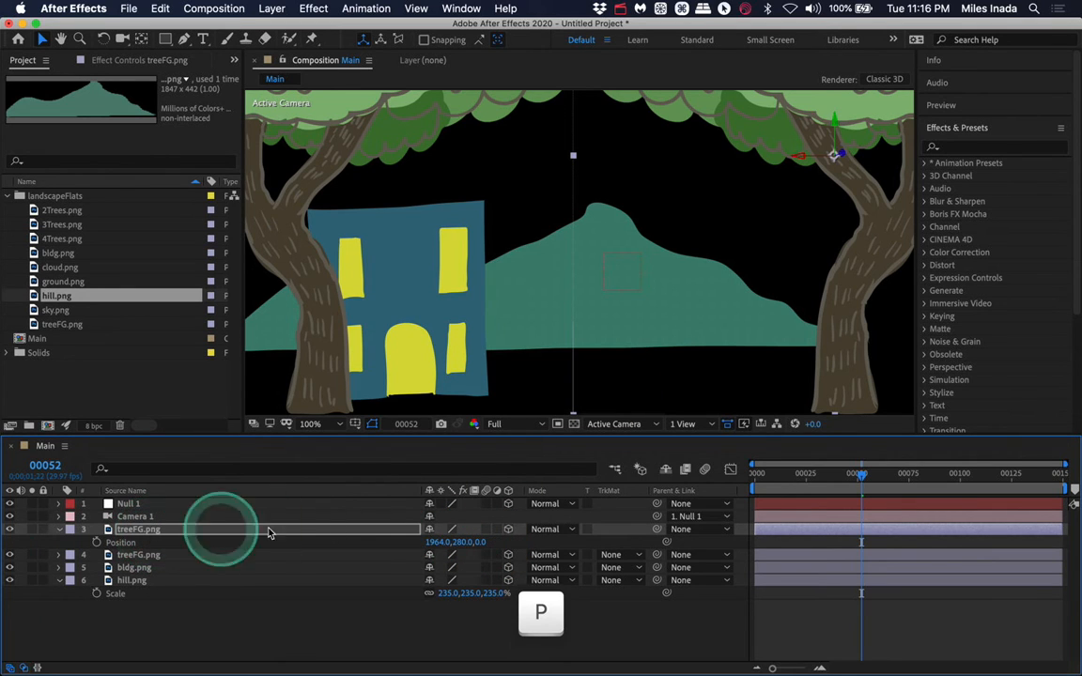
{"action": "left_click_drag", "start_coordinate": [482, 545], "coordinate": [980, 466]}
{"action": "mouse_move", "coordinate": [861, 476]}
{"action": "left_mouse_down"}
{"action": "mouse_move", "coordinate": [739, 491]}
{"action": "mouse_move", "coordinate": [858, 475]}
{"action": "left_mouse_up"}
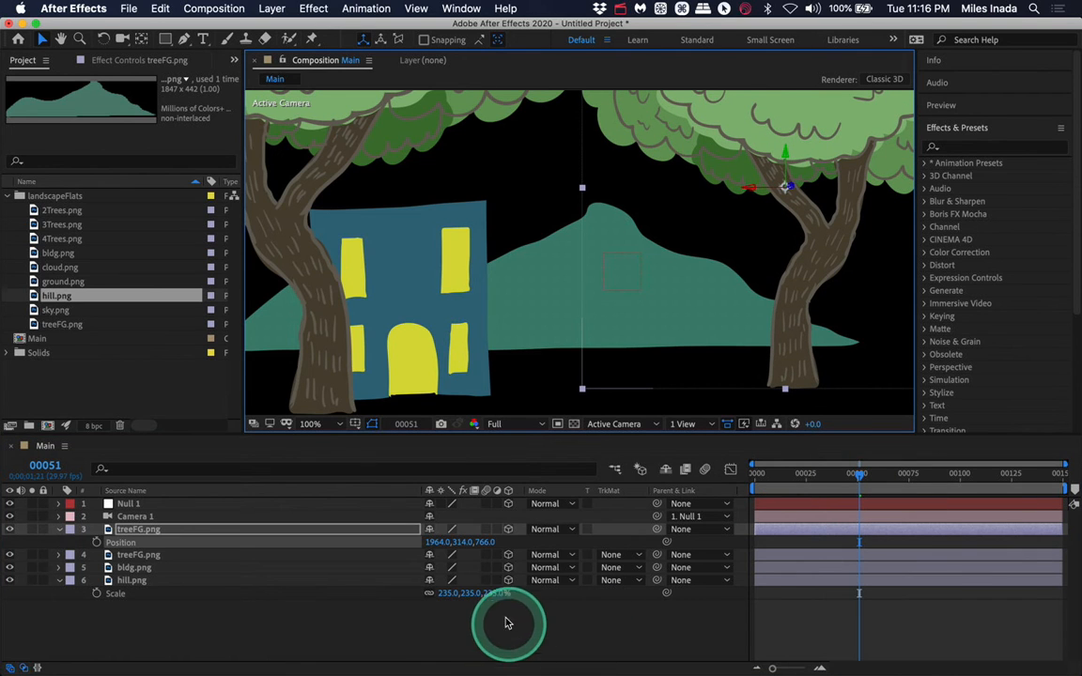
{"action": "left_click_drag", "start_coordinate": [487, 542], "coordinate": [4, 552]}
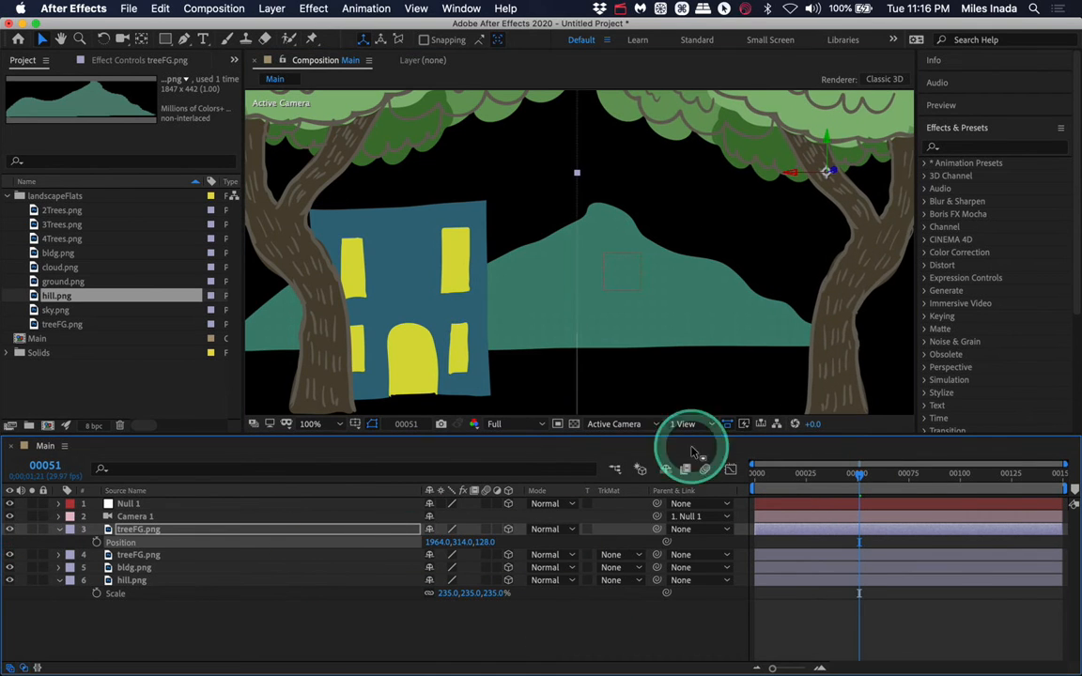
{"action": "left_click_drag", "start_coordinate": [490, 544], "coordinate": [12, 528]}
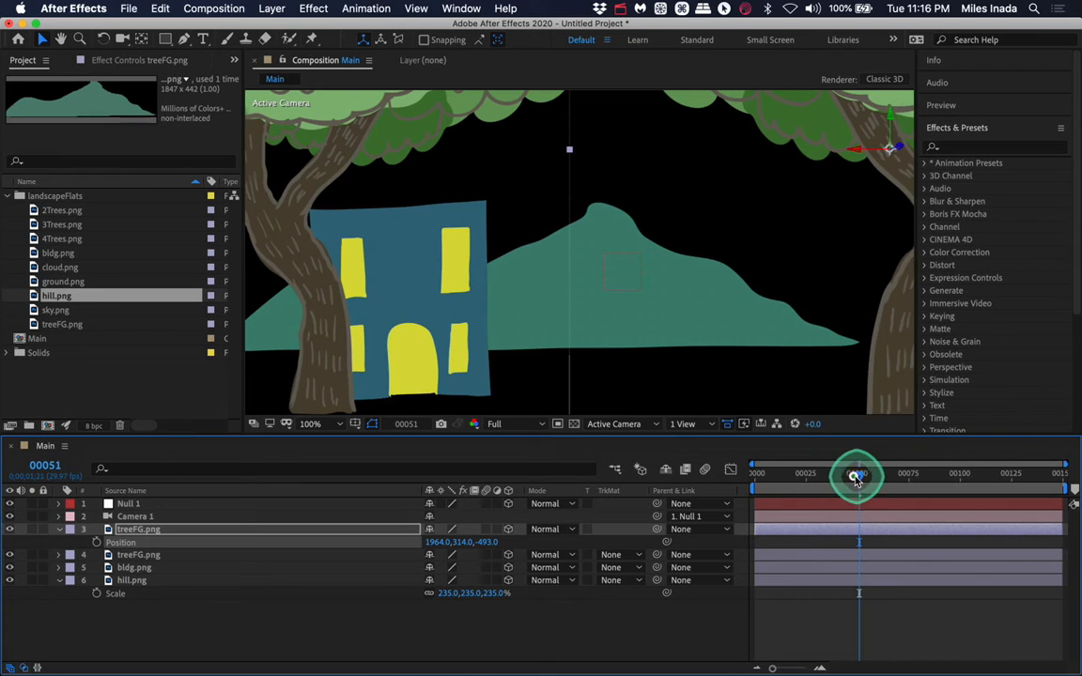
{"action": "left_click_drag", "start_coordinate": [858, 473], "coordinate": [745, 479]}
{"action": "key", "text": "space"}
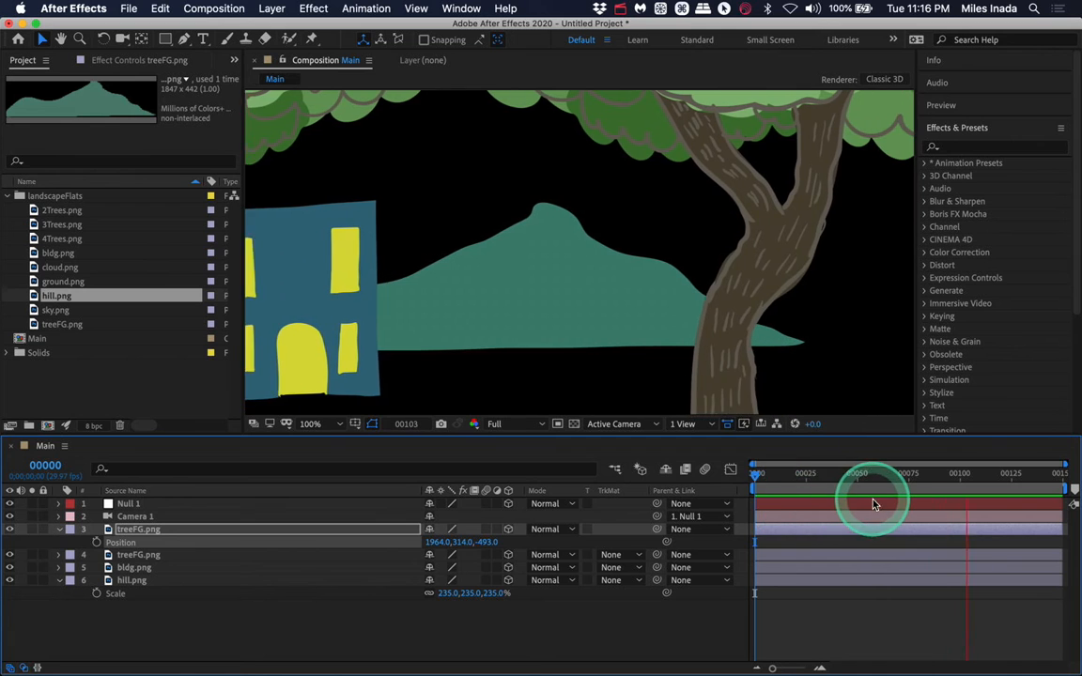
{"action": "key", "text": "space"}
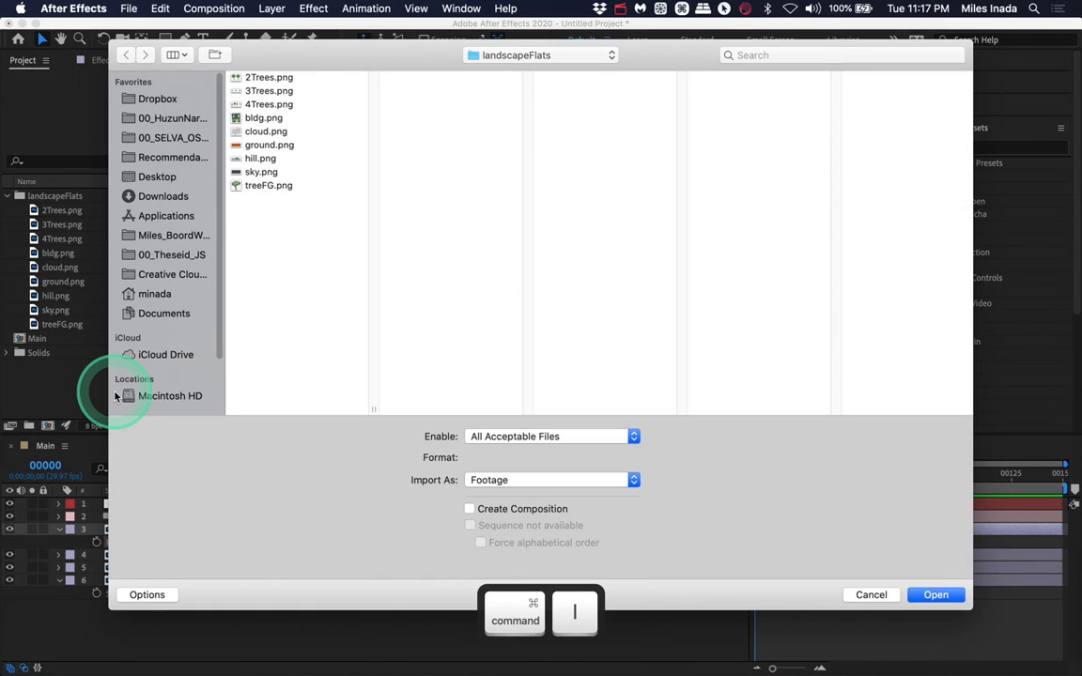
- Import the video folder from the MilesLandDemo folder into the project
{"action": "left_click", "coordinate": [518, 55]}
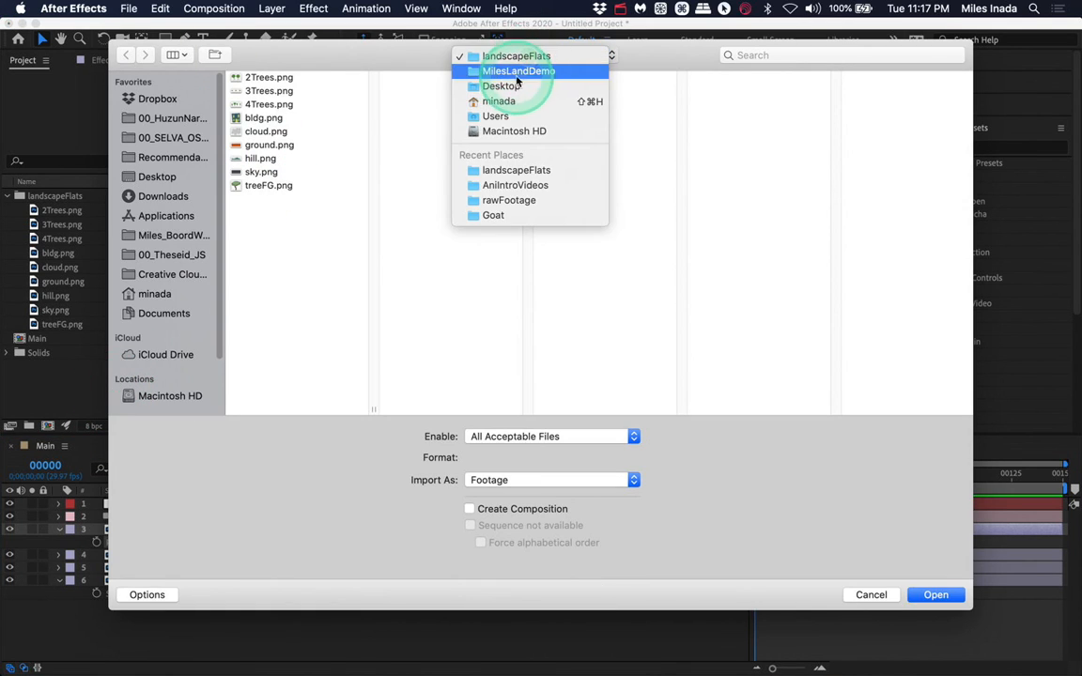
{"action": "left_click", "coordinate": [516, 71]}
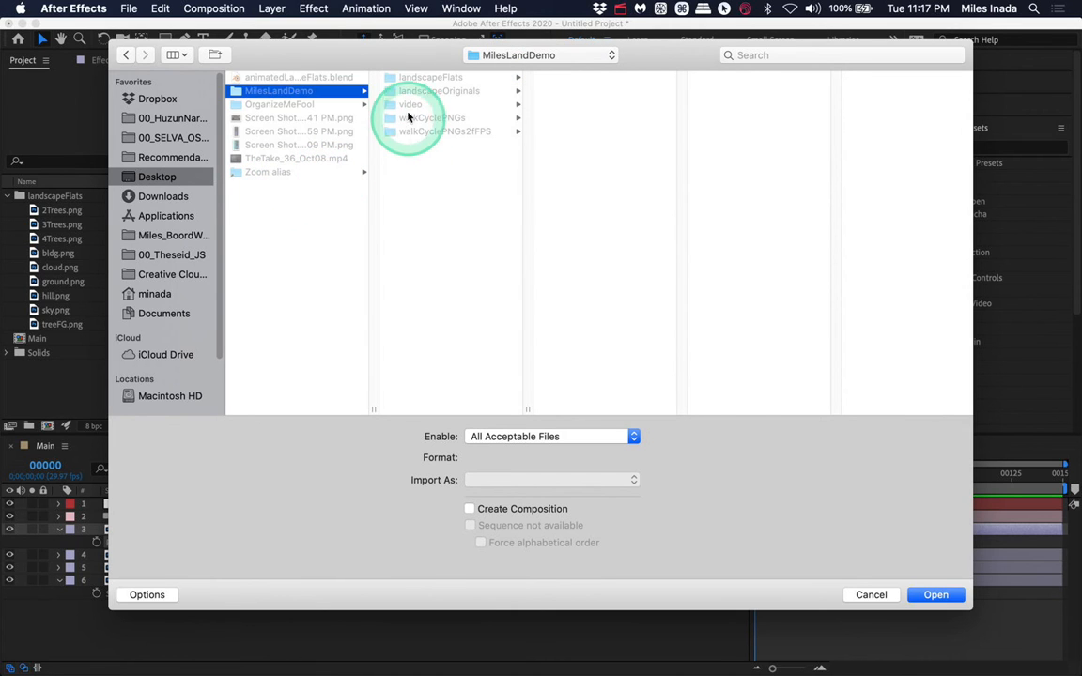
{"action": "left_click", "coordinate": [931, 595]}
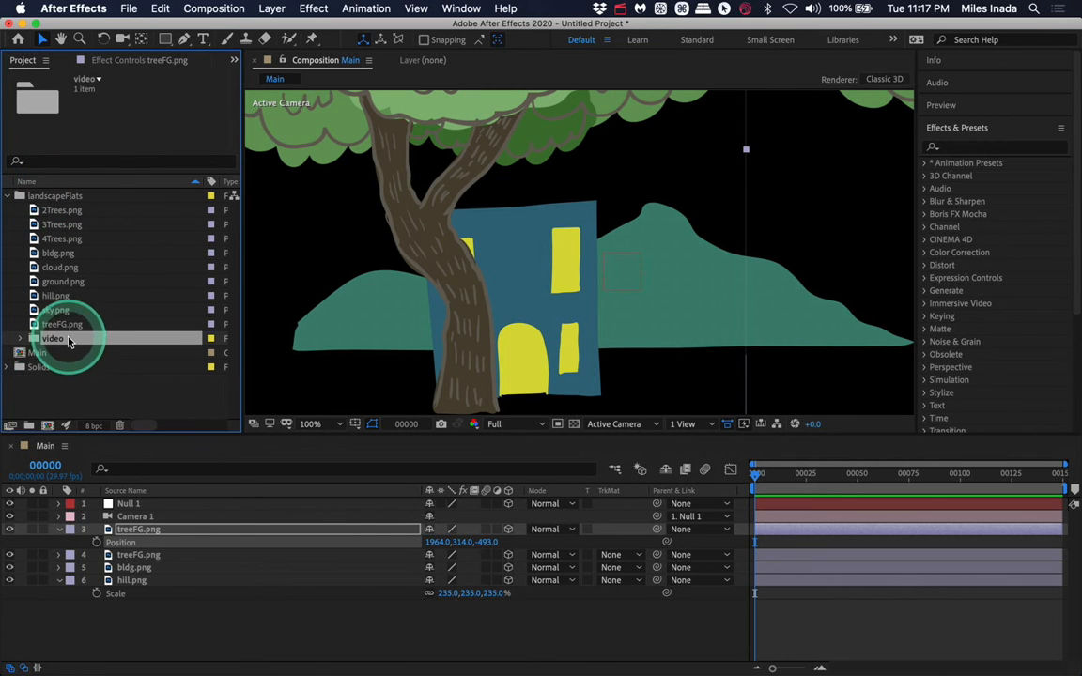
- Move the video folder to the project root and add 5 Ground Fog Thick.mp4 to the composition above treeFG.png
{"action": "left_click_drag", "start_coordinate": [68, 341], "coordinate": [38, 390]}
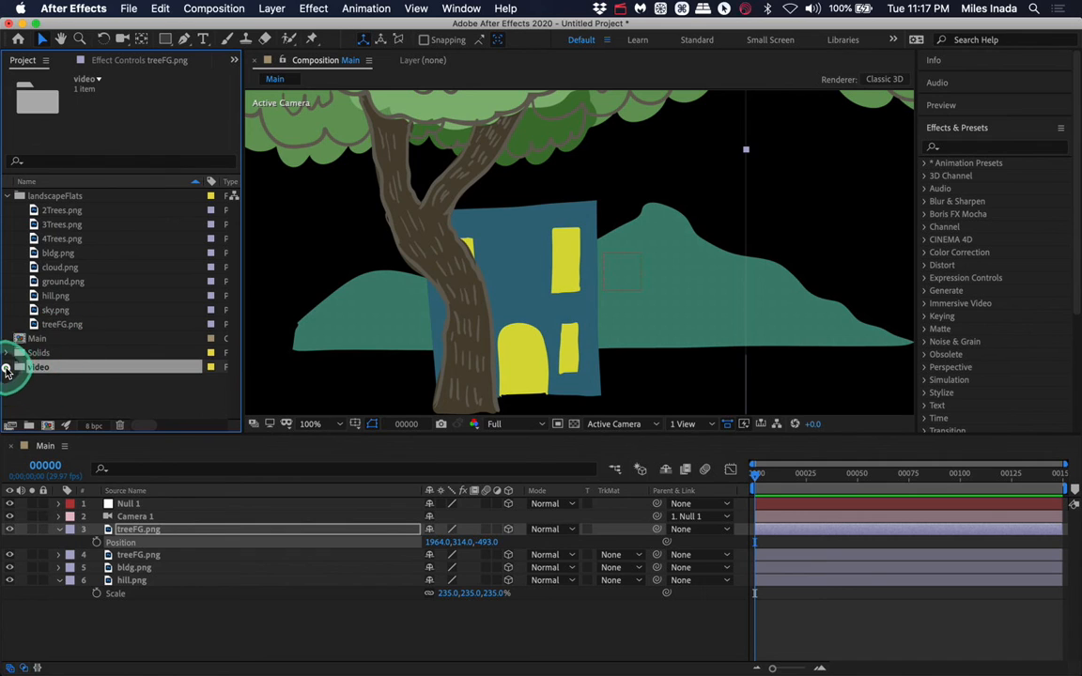
{"action": "left_click", "coordinate": [76, 382]}
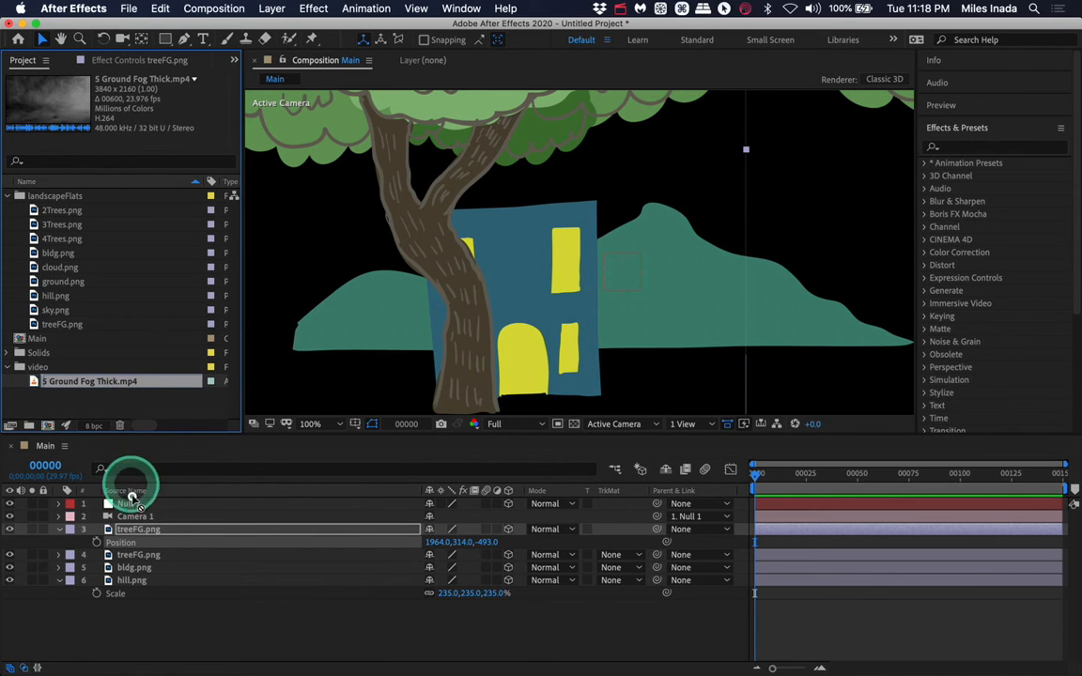
{"action": "left_click_drag", "start_coordinate": [131, 497], "coordinate": [140, 529]}
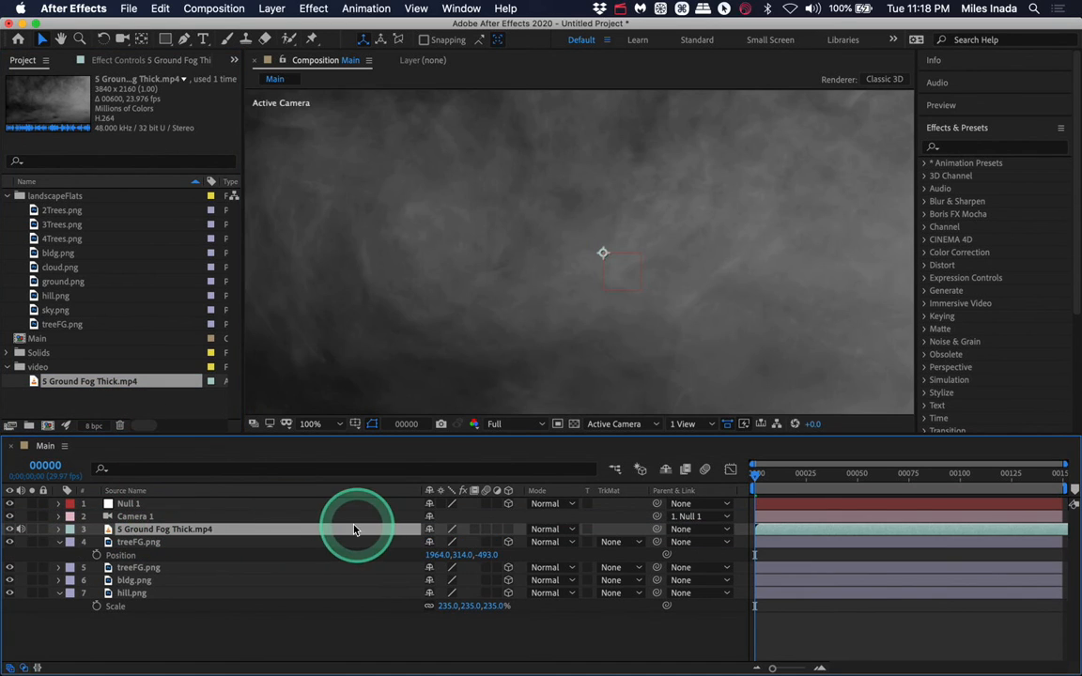
- Make the fog layer 3D and set its blend mode to Lighten
{"action": "left_click", "coordinate": [508, 528]}
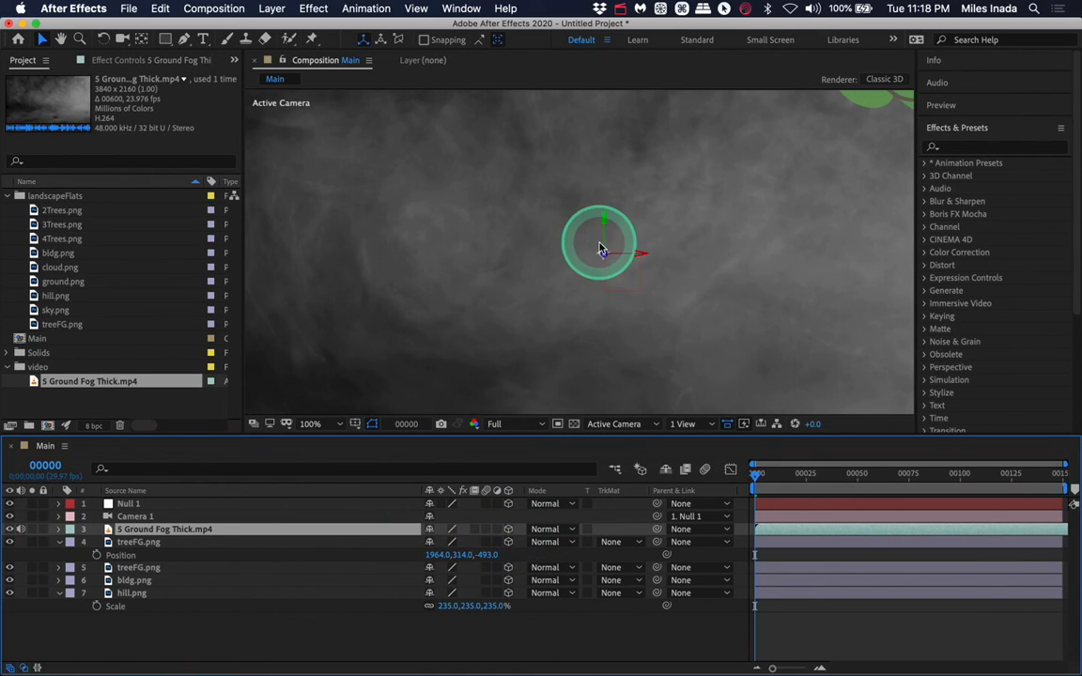
{"action": "left_click", "coordinate": [570, 534]}
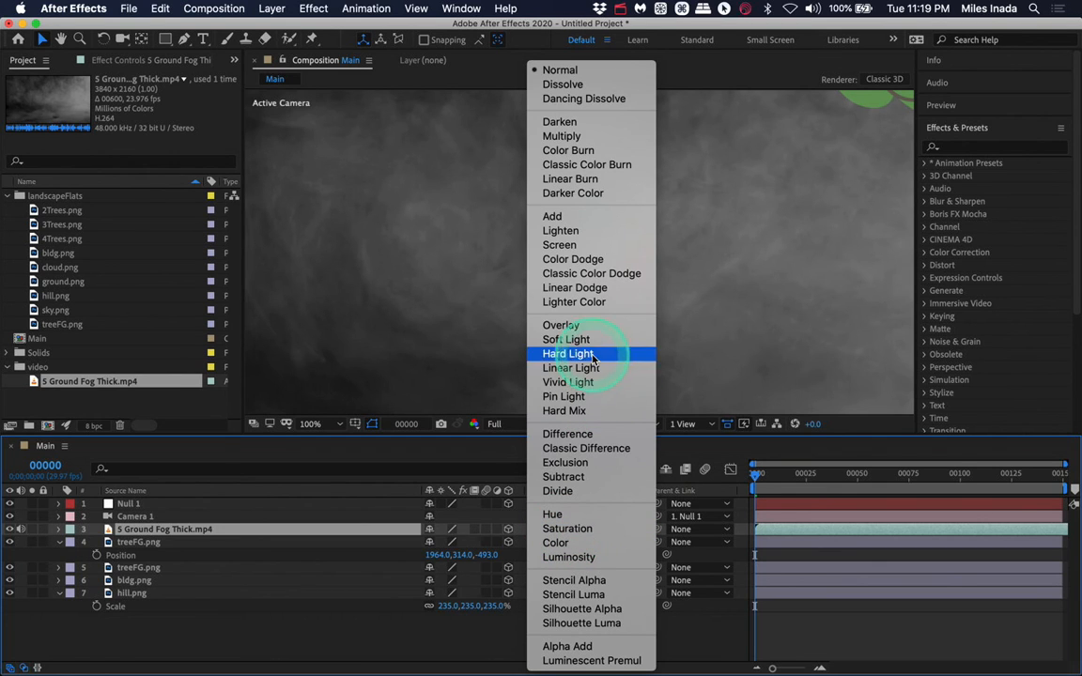
{"action": "left_click", "coordinate": [587, 231]}
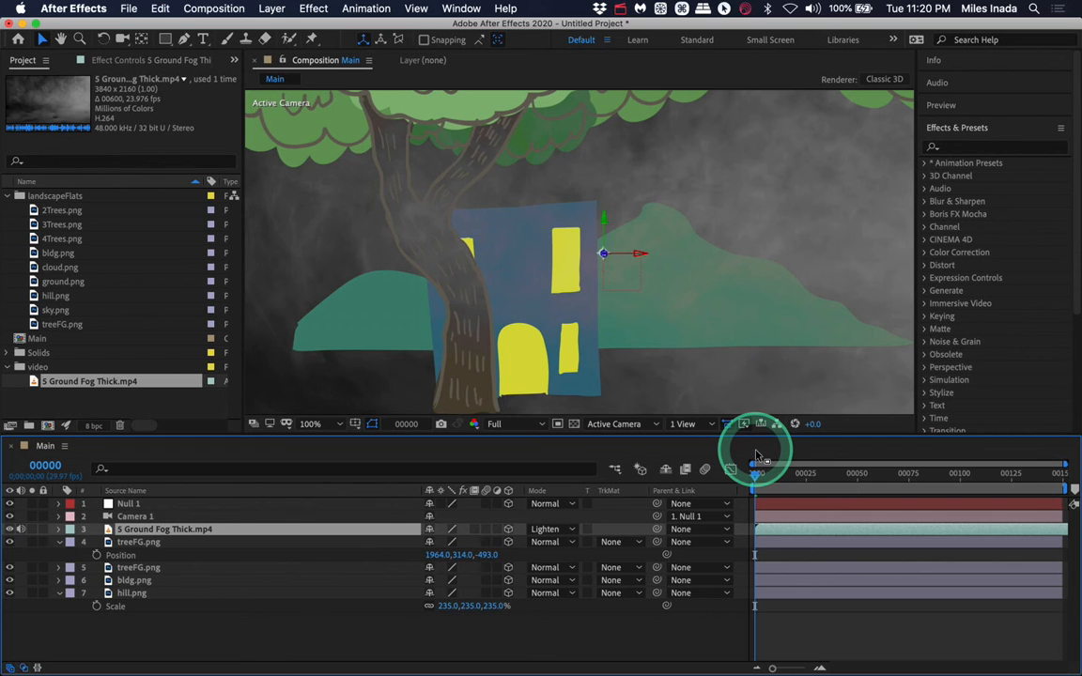
- Preview the fog, set its opacity to 38%, and change its blend mode to Linear Light
{"action": "key", "text": "space"}
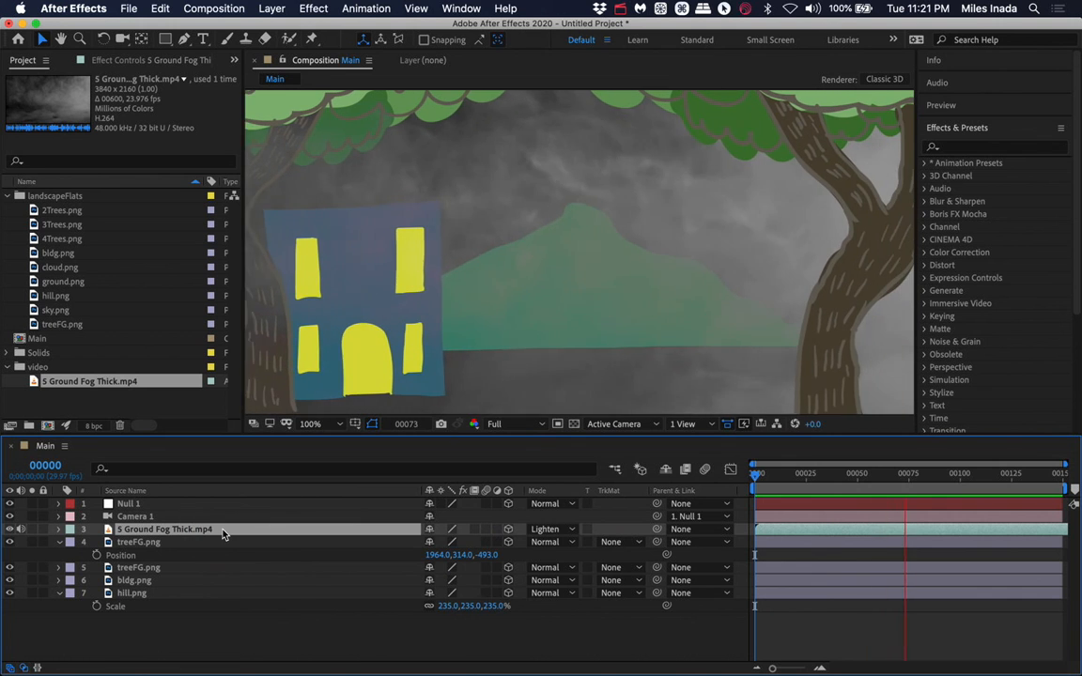
{"action": "key", "text": "t"}
{"action": "left_click", "coordinate": [223, 533]}
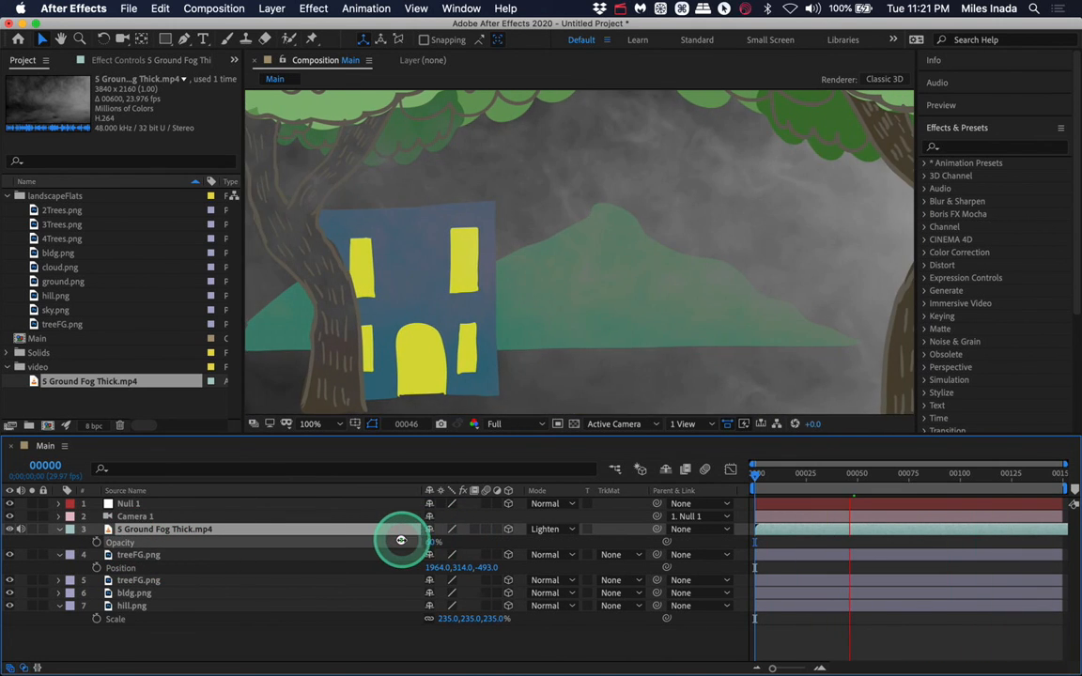
{"action": "left_click_drag", "start_coordinate": [400, 540], "coordinate": [386, 540]}
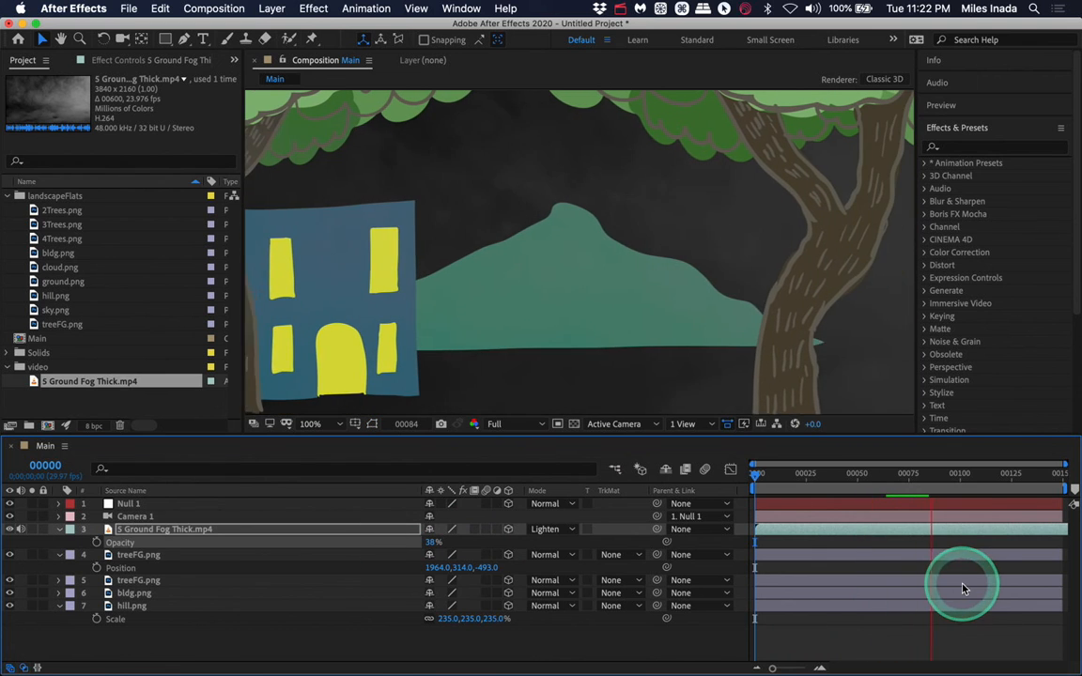
{"action": "left_click", "coordinate": [550, 528]}
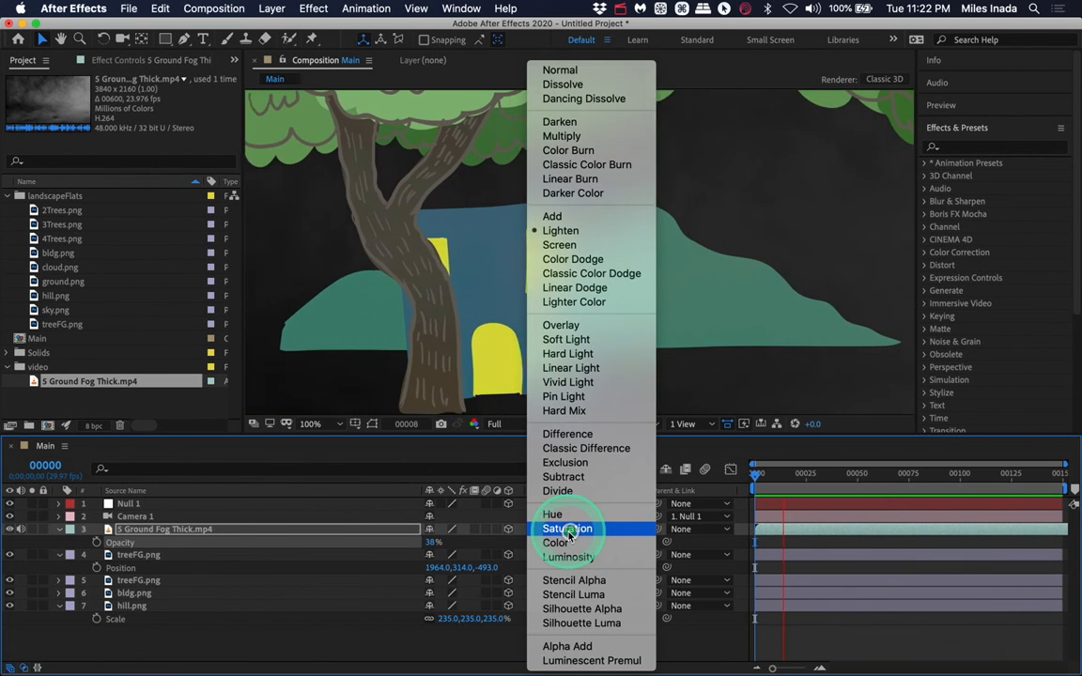
{"action": "left_click", "coordinate": [570, 367]}
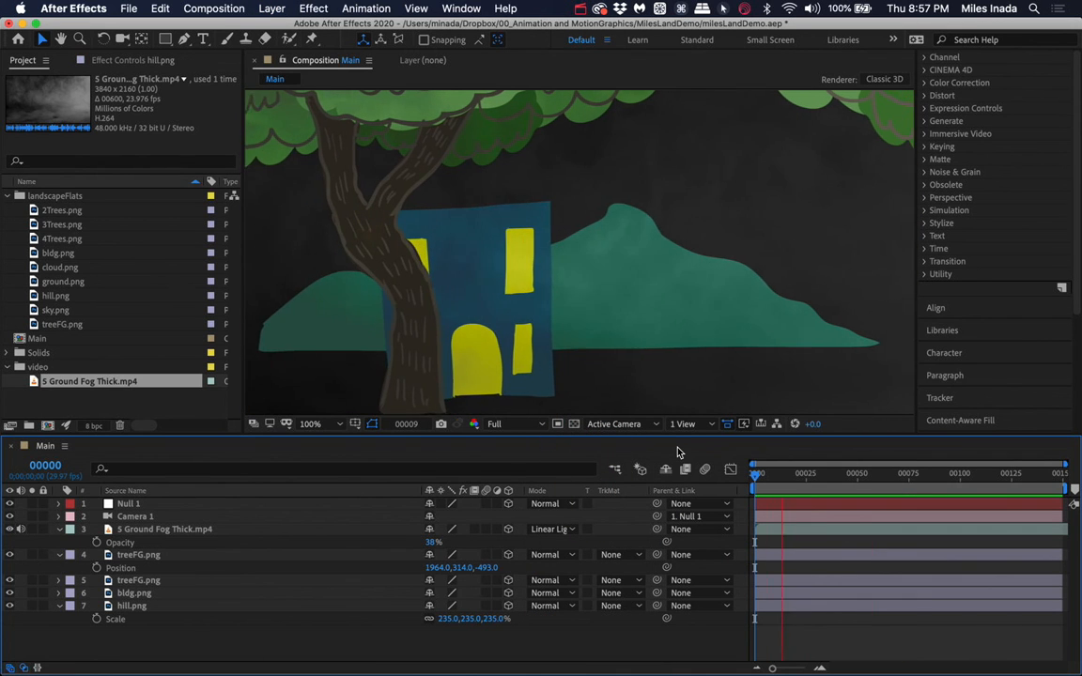